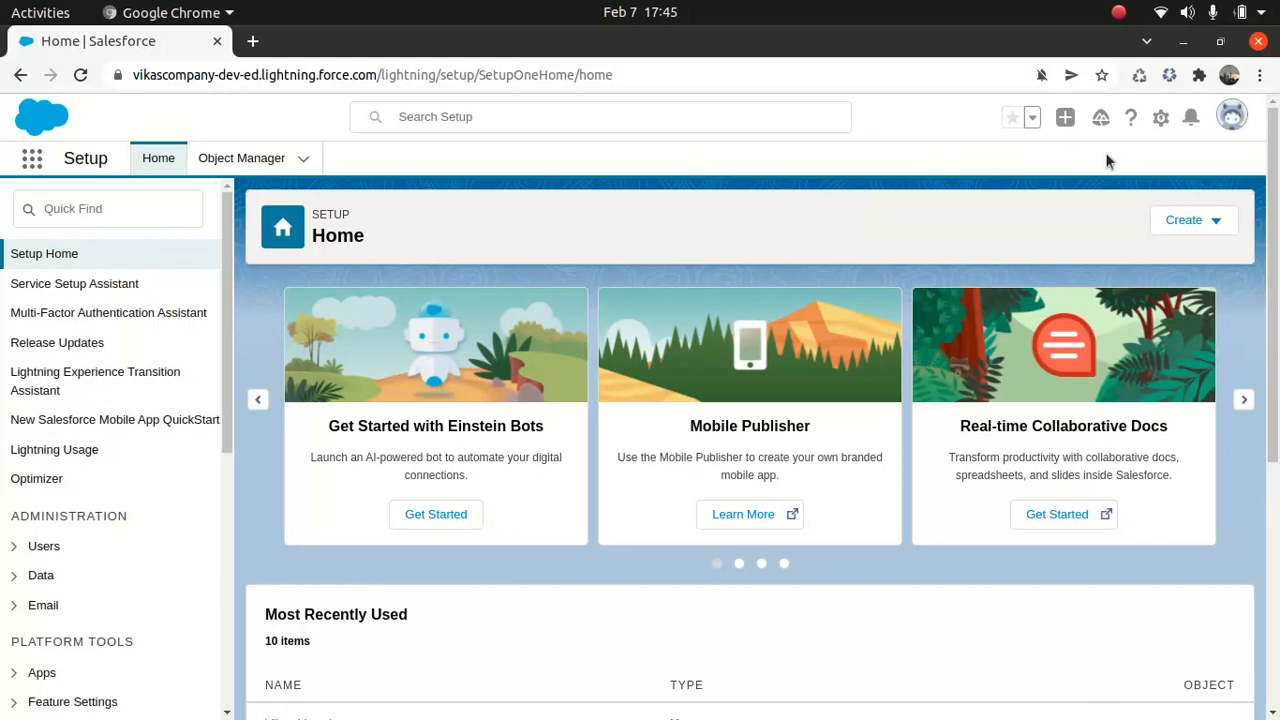
Step: Open Service Setup from the Setup gear menu in a new tab
{"action": "left_click", "coordinate": [1160, 118]}
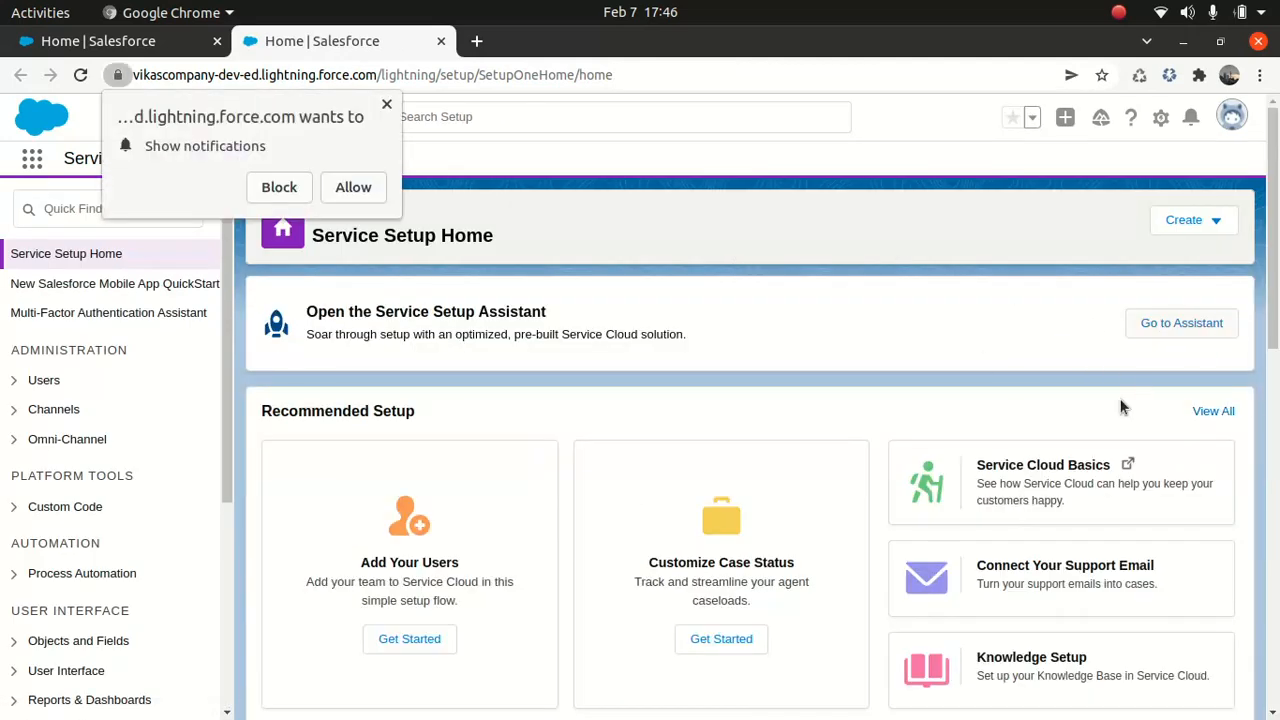
Step: Start the Chat with Customers setup from View All and dismiss Chrome's notification popup
{"action": "left_click", "coordinate": [1215, 410]}
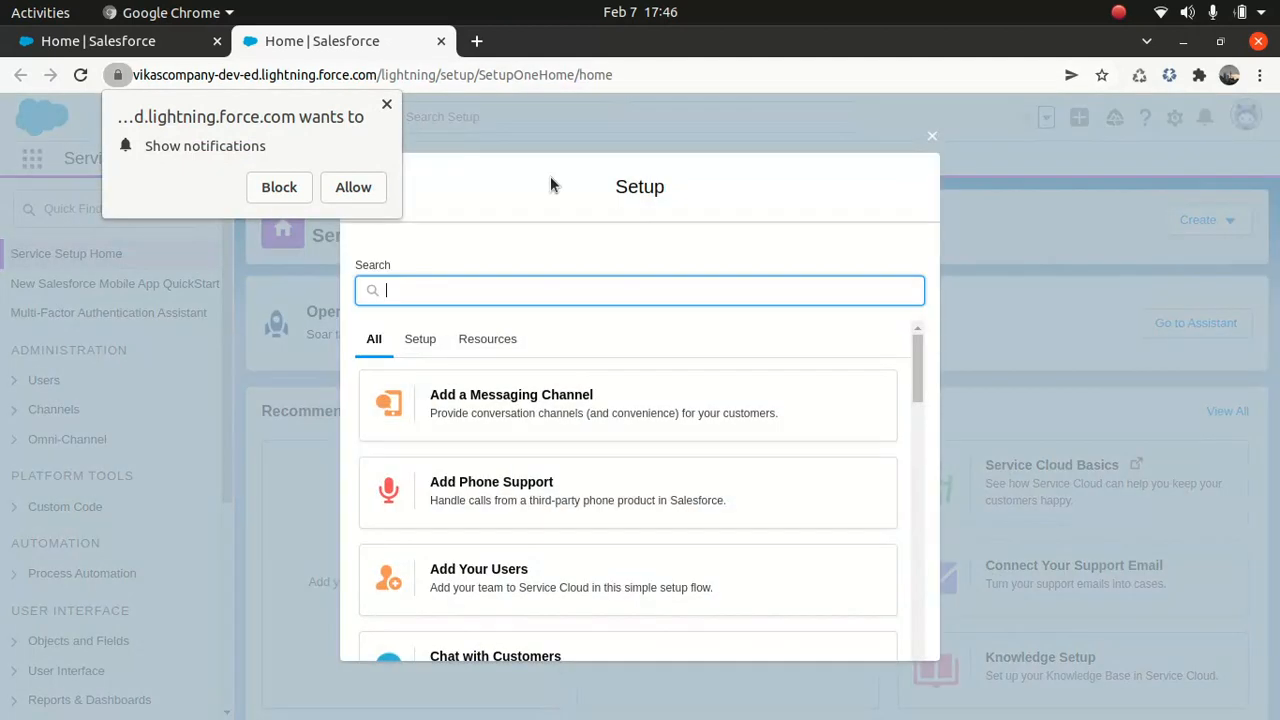
{"action": "type", "text": "ch"}
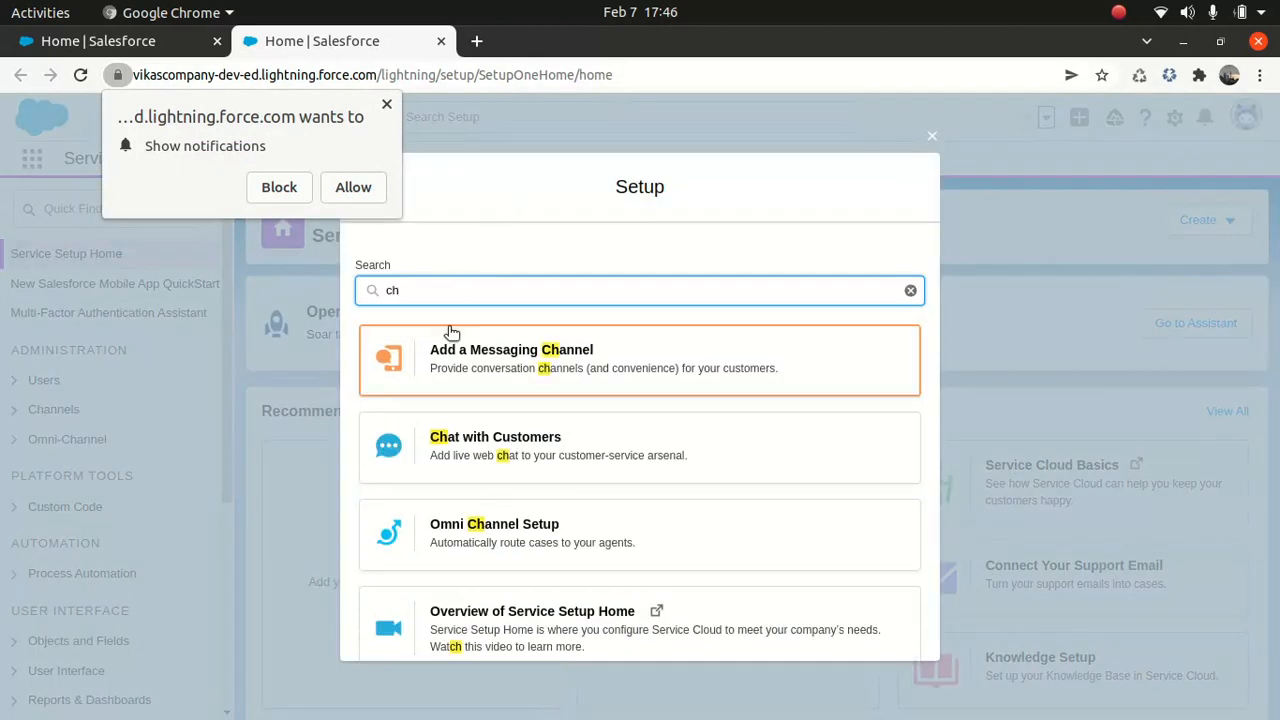
{"action": "left_click", "coordinate": [477, 452]}
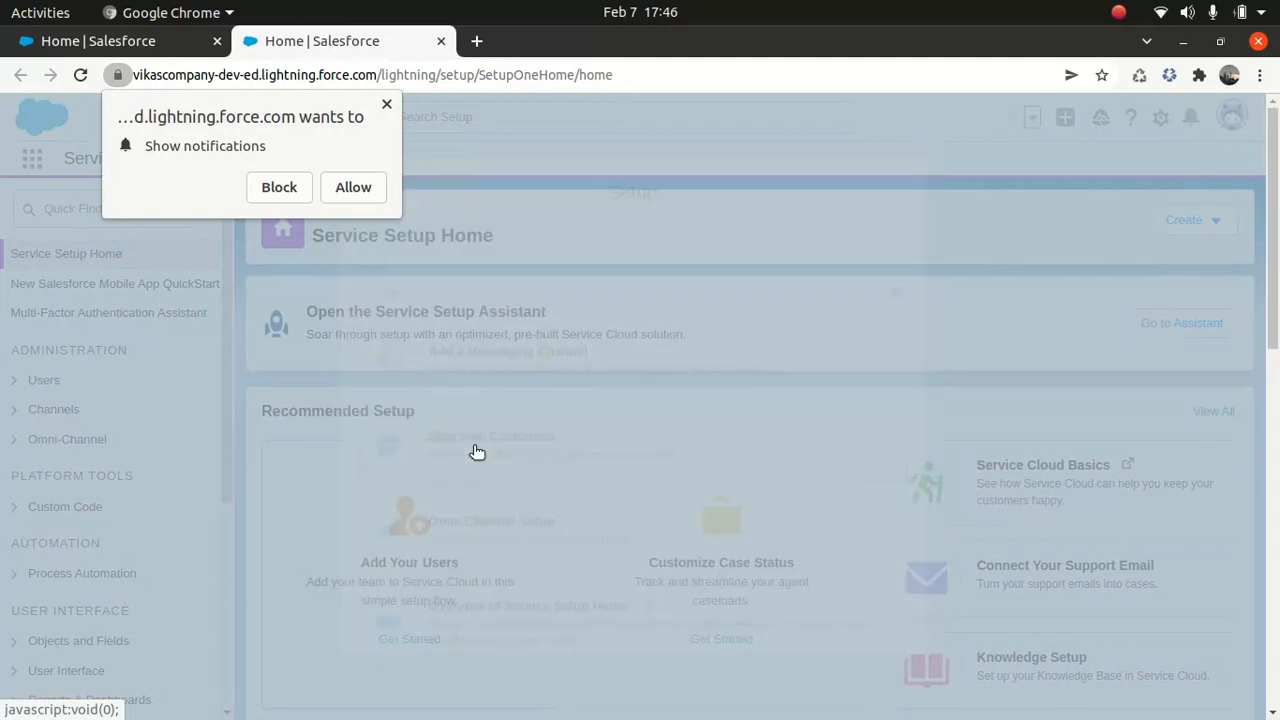
{"action": "left_click", "coordinate": [387, 104]}
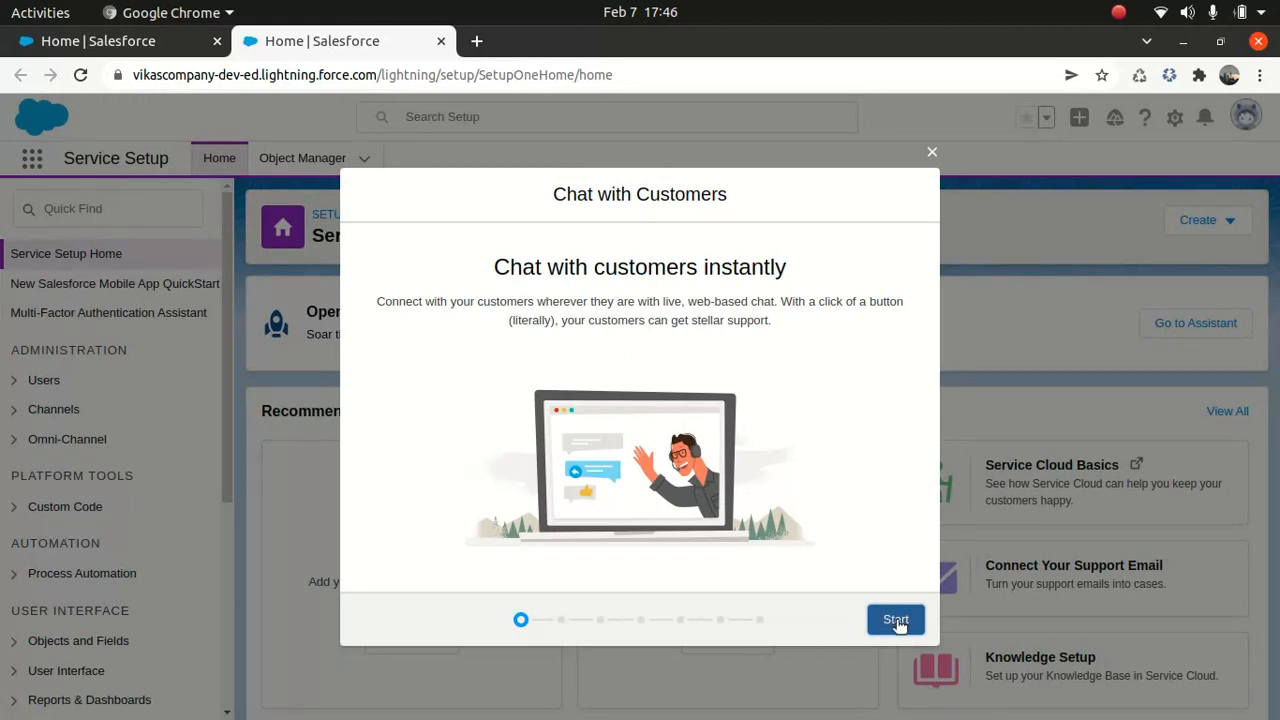
Step: Name the queue and group 'Chat Queue', add one agent, reach the workload step, then close the wizard with Esc
{"action": "left_click", "coordinate": [895, 619]}
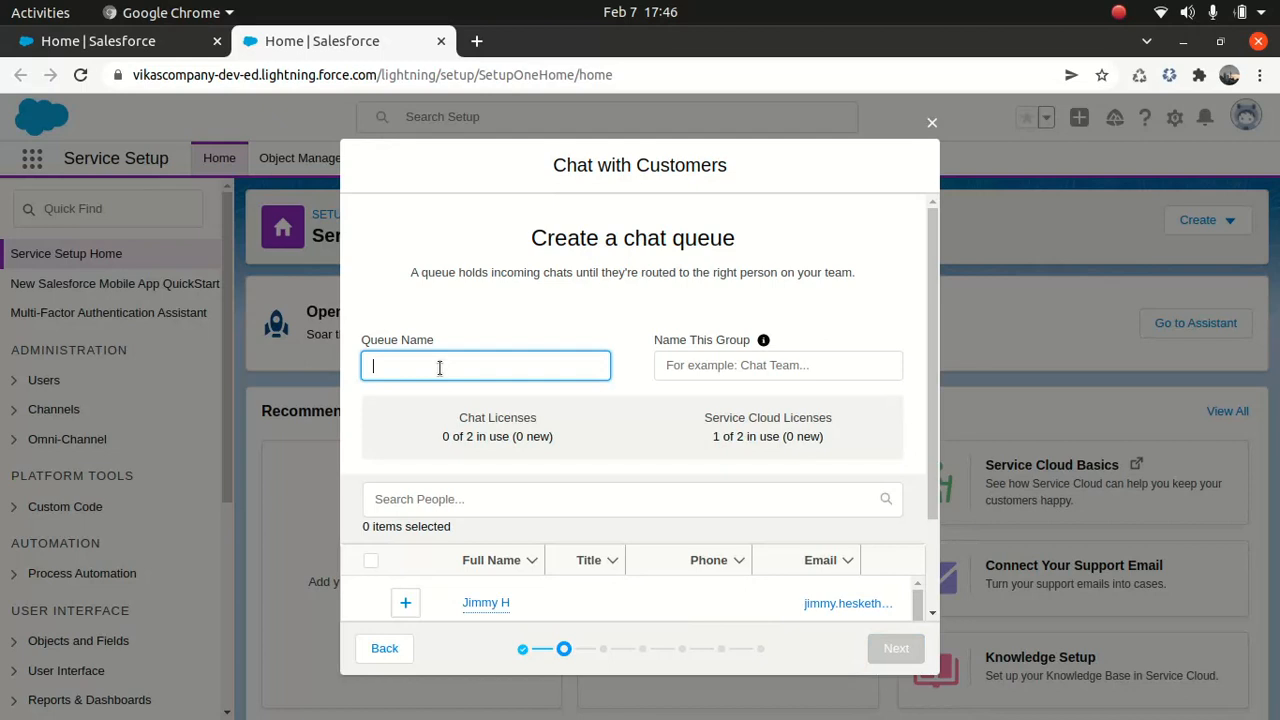
{"action": "type", "text": "Chat Queue"}
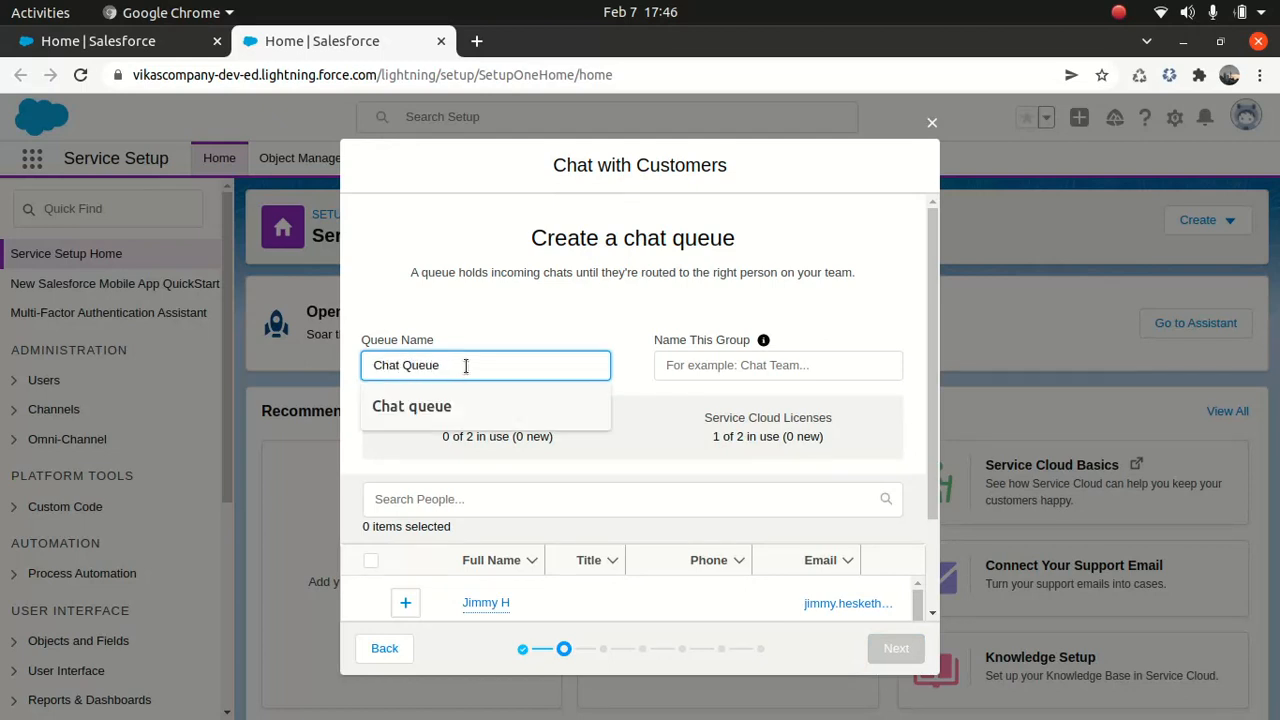
{"action": "double_click", "coordinate": [443, 365]}
{"action": "key", "text": "ctrl+c"}
{"action": "left_click", "coordinate": [704, 365]}
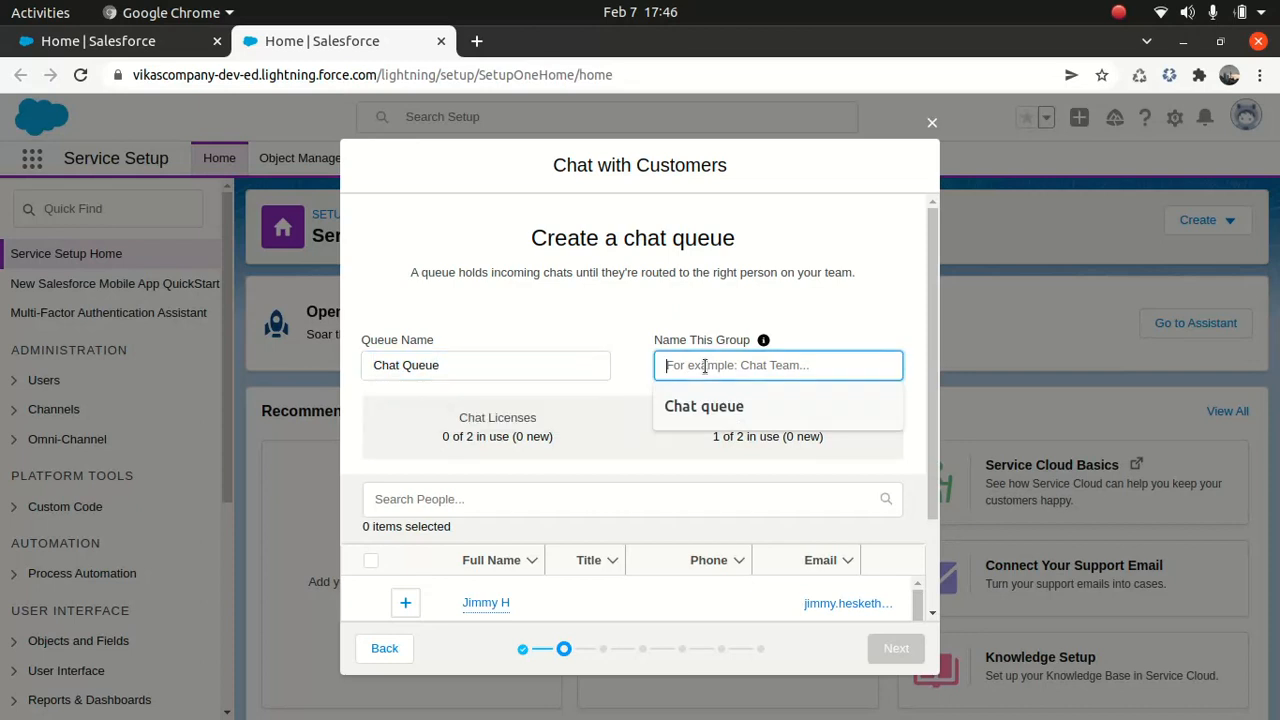
{"action": "key", "text": "ctrl+v"}
{"action": "scroll", "coordinate": [931, 434], "scroll_direction": "down", "scroll_amount": 3}
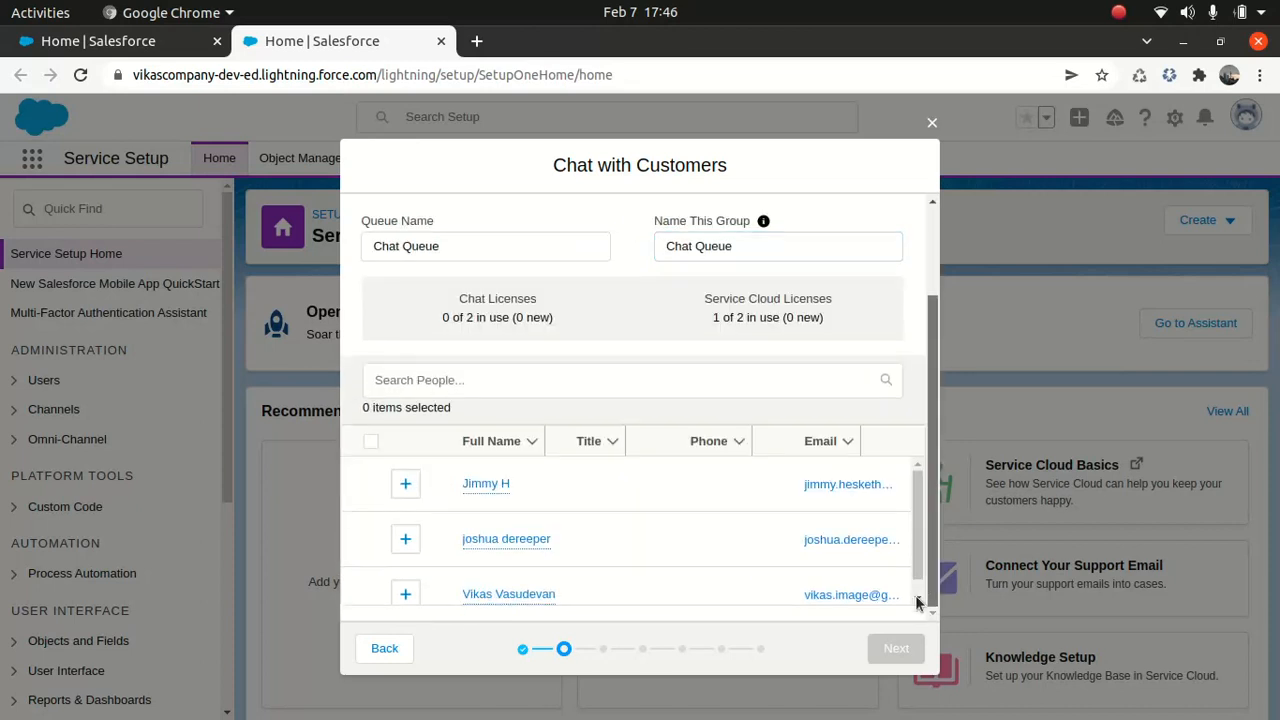
{"action": "left_click", "coordinate": [405, 593]}
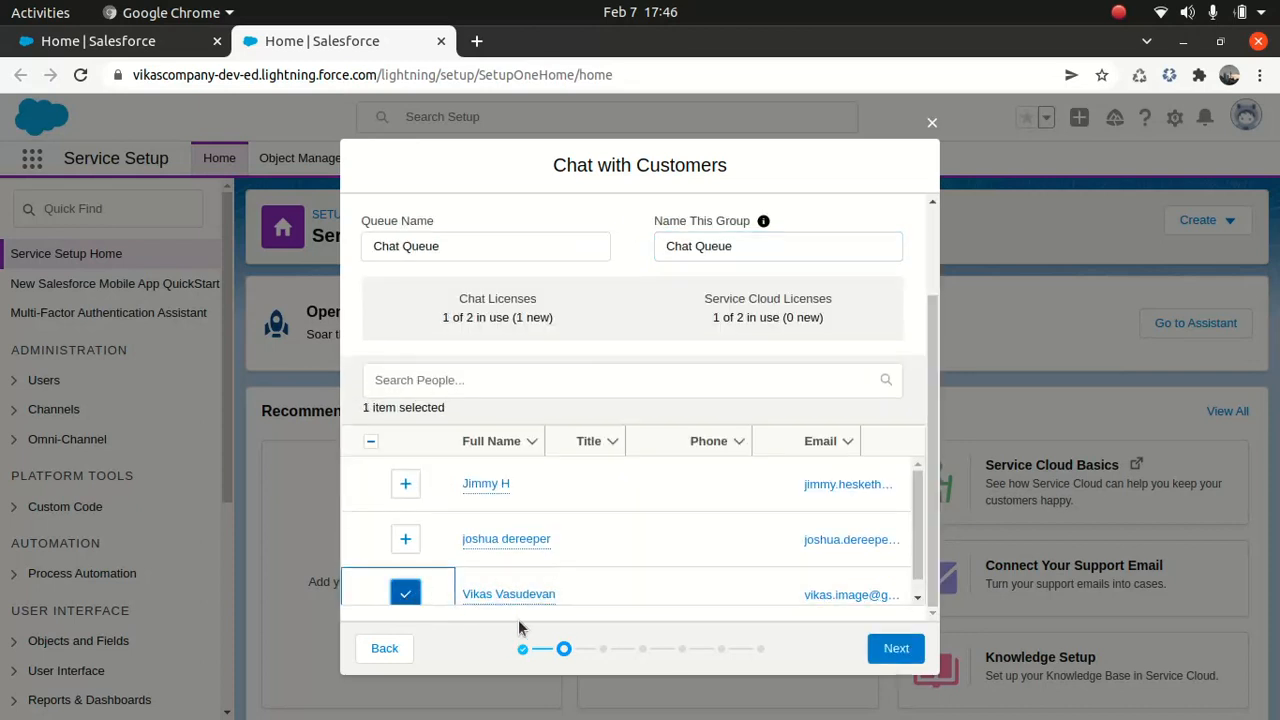
{"action": "left_click", "coordinate": [896, 648]}
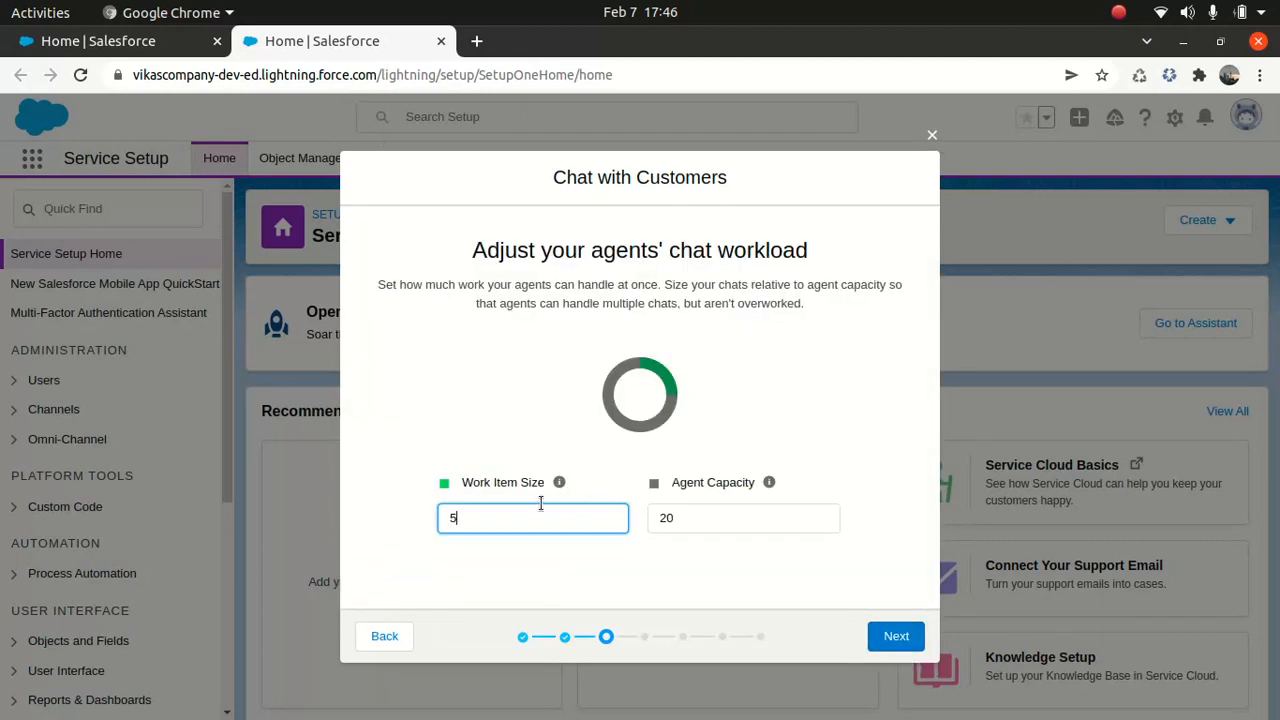
{"action": "mouse_move", "coordinate": [560, 483]}
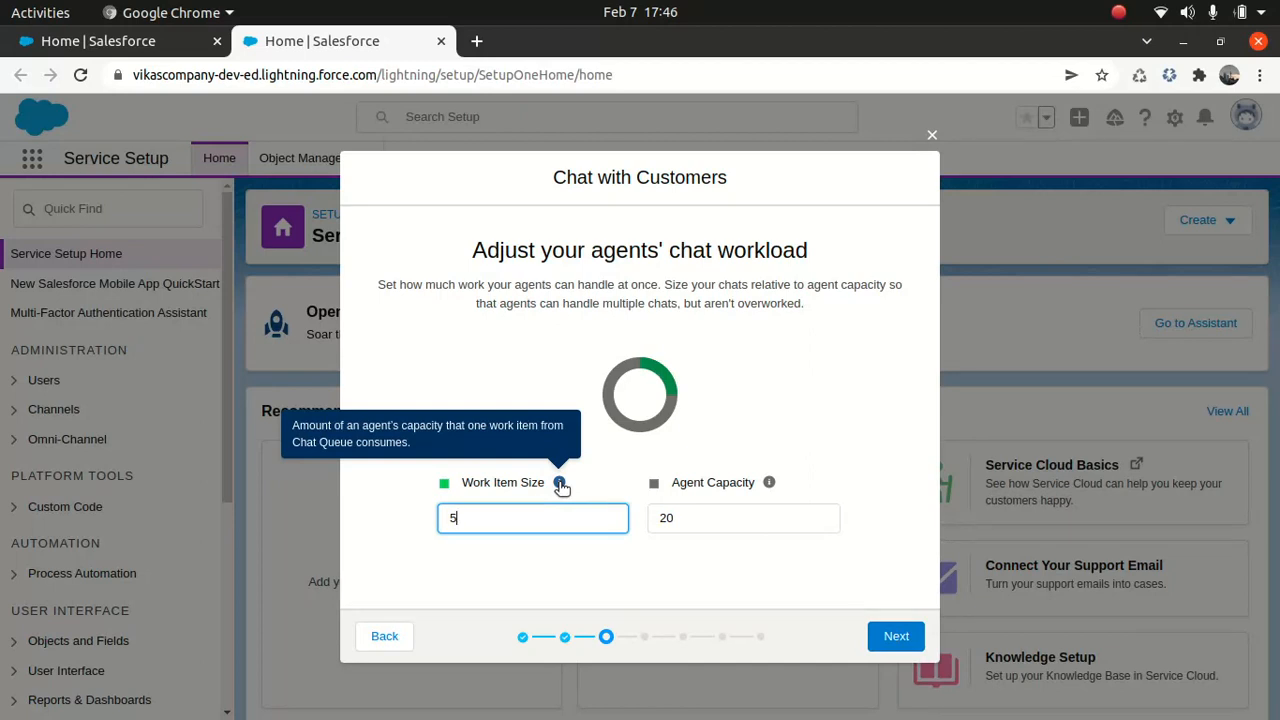
{"action": "key", "text": "Escape"}
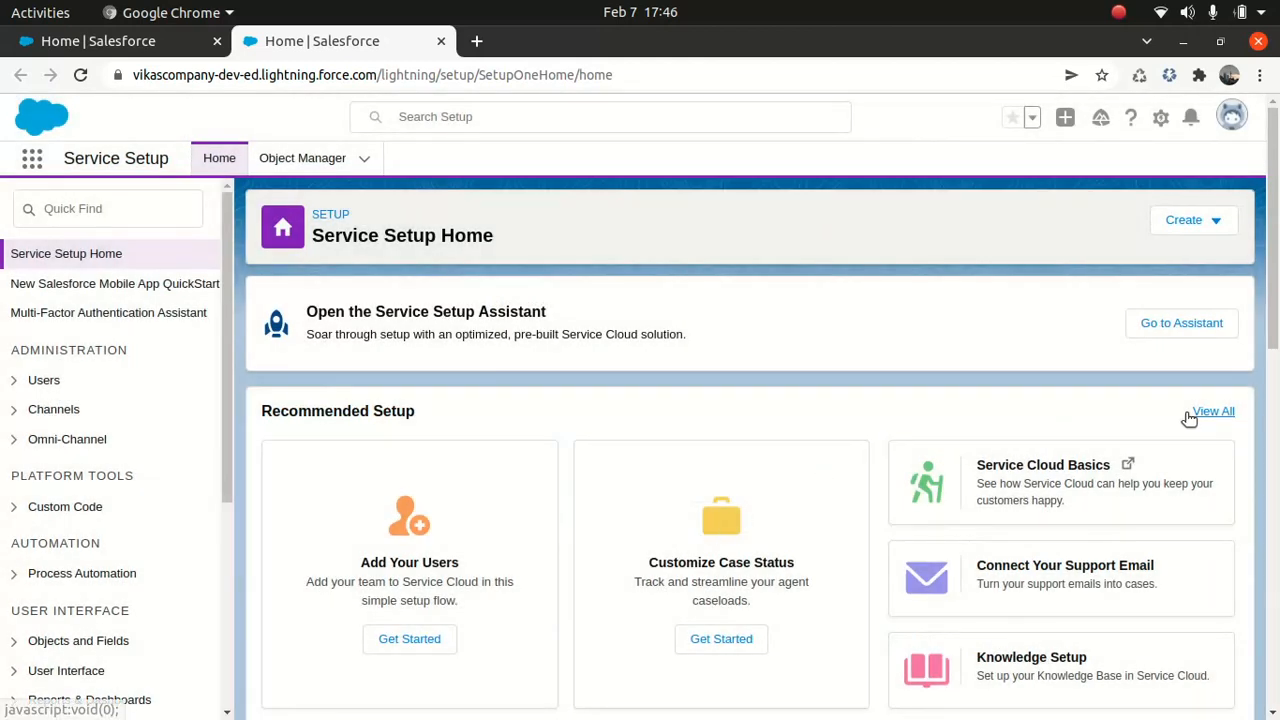
Step: Find Chat with Customers via View All search and restart its setup wizard
{"action": "left_click", "coordinate": [1213, 411]}
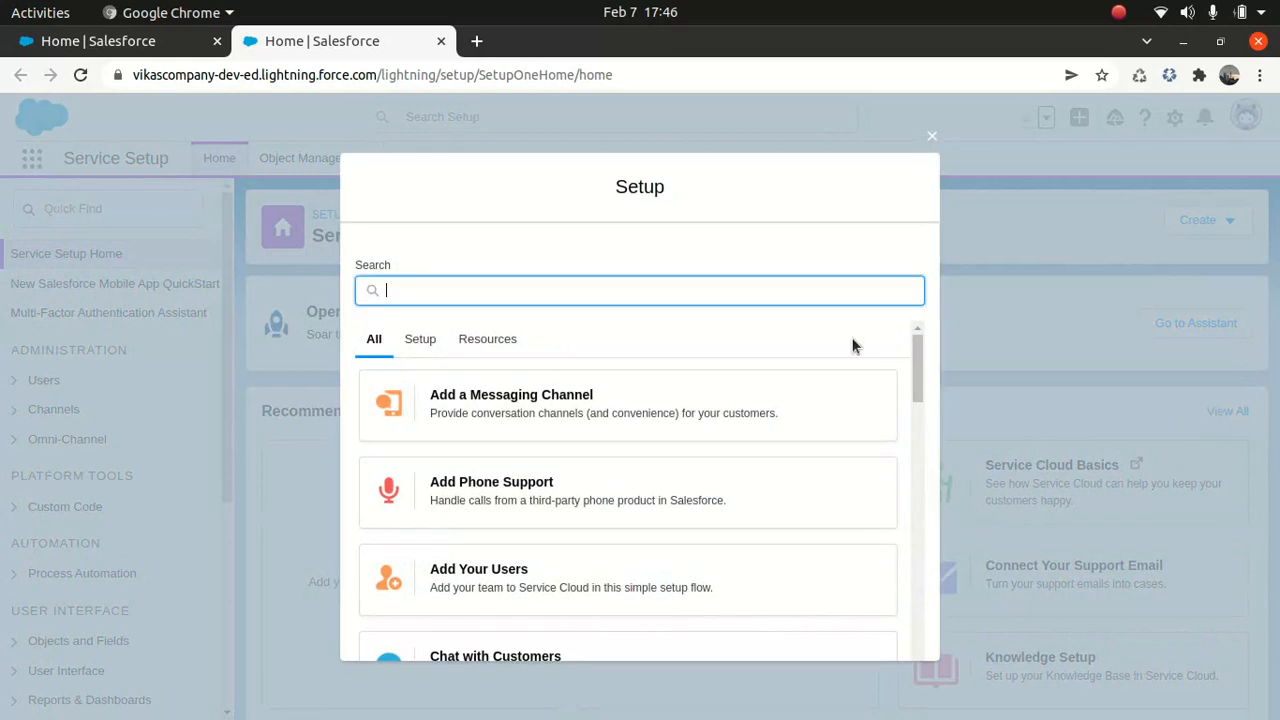
{"action": "left_click", "coordinate": [608, 295]}
{"action": "type", "text": "chat"}
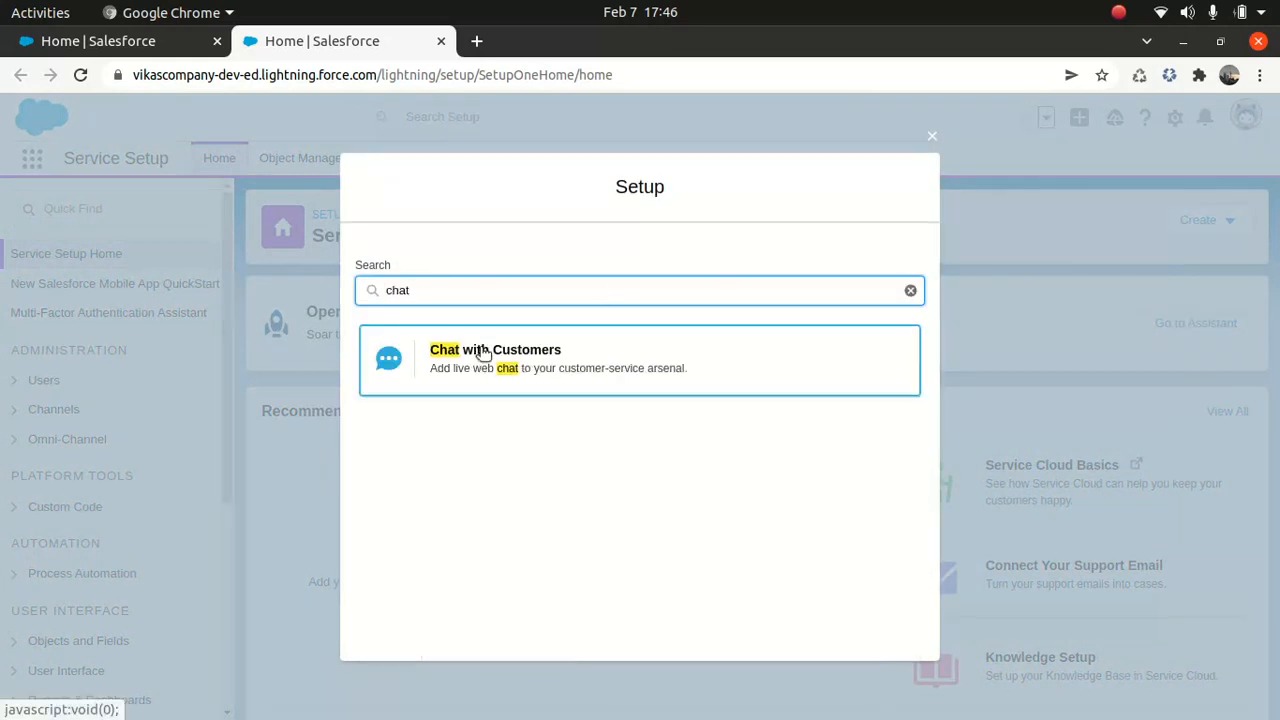
{"action": "left_click", "coordinate": [480, 352]}
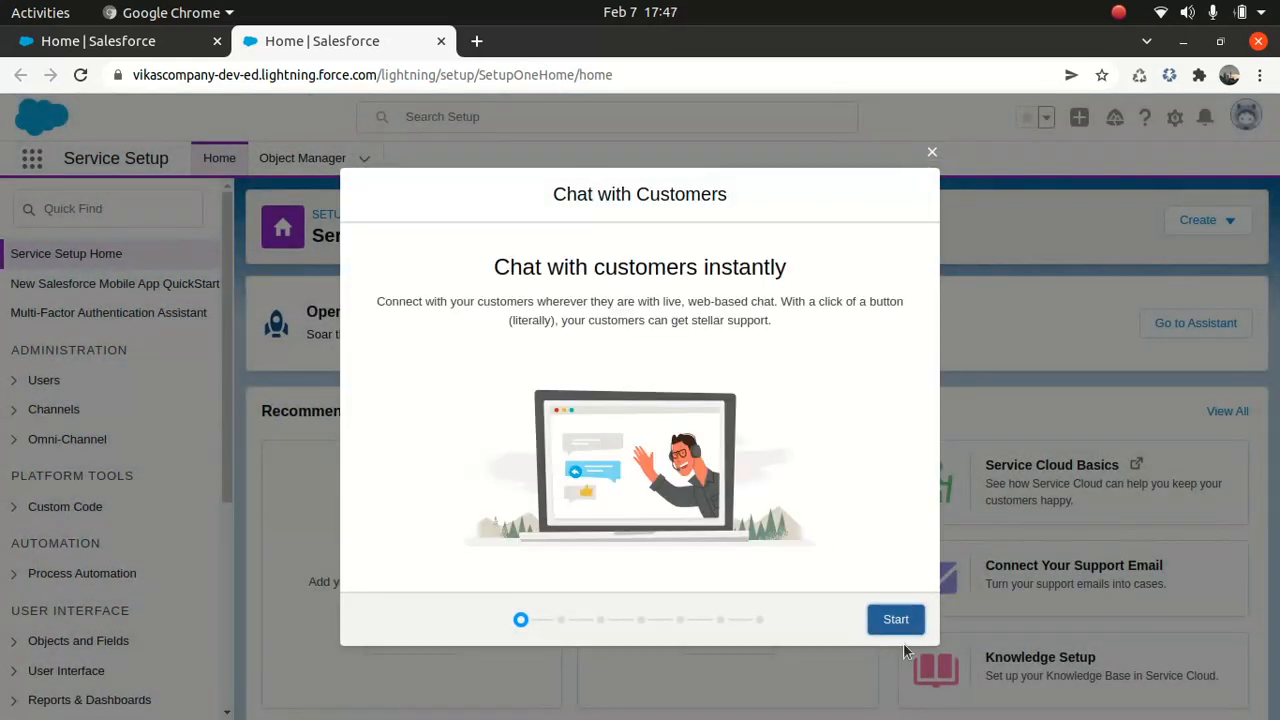
{"action": "left_click", "coordinate": [896, 619]}
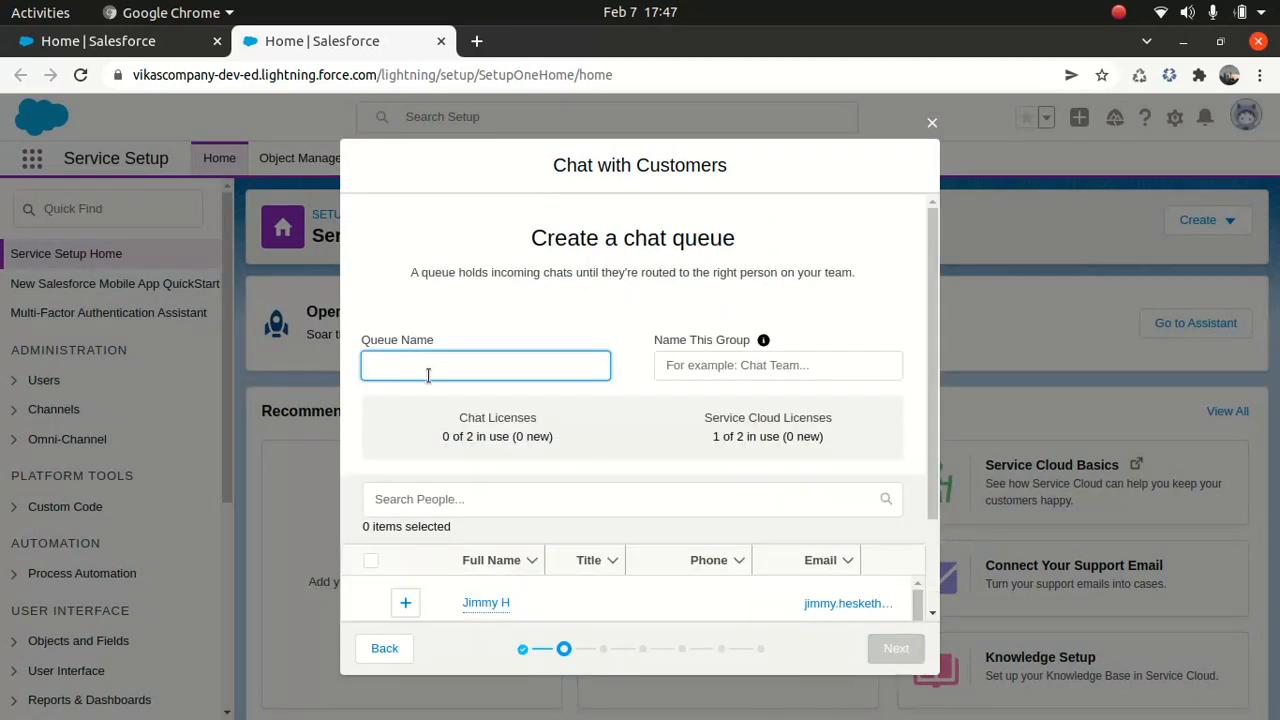
{"action": "type", "text": "chat queue"}
Step: Name the queue and group 'chat queue', add one agent, and advance to the website URL step
{"action": "left_click_drag", "start_coordinate": [484, 368], "coordinate": [331, 374]}
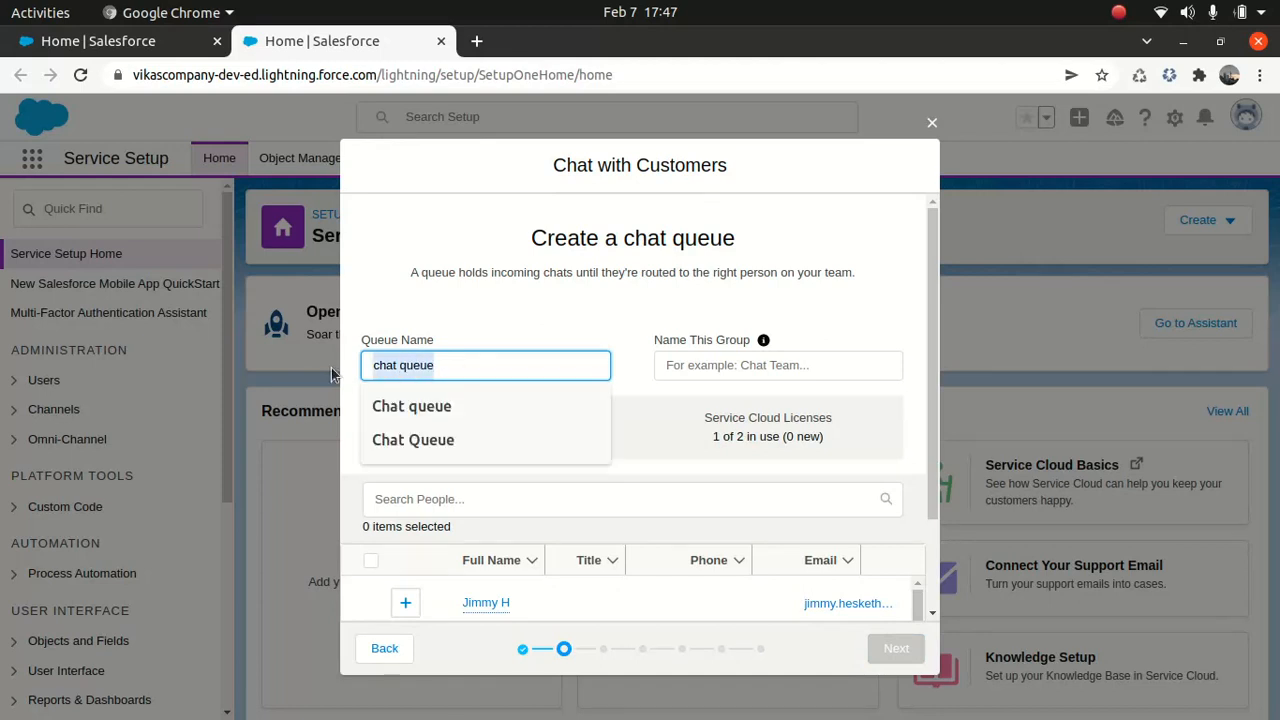
{"action": "key", "text": "ctrl+c"}
{"action": "left_click", "coordinate": [730, 364]}
{"action": "key", "text": "ctrl+v"}
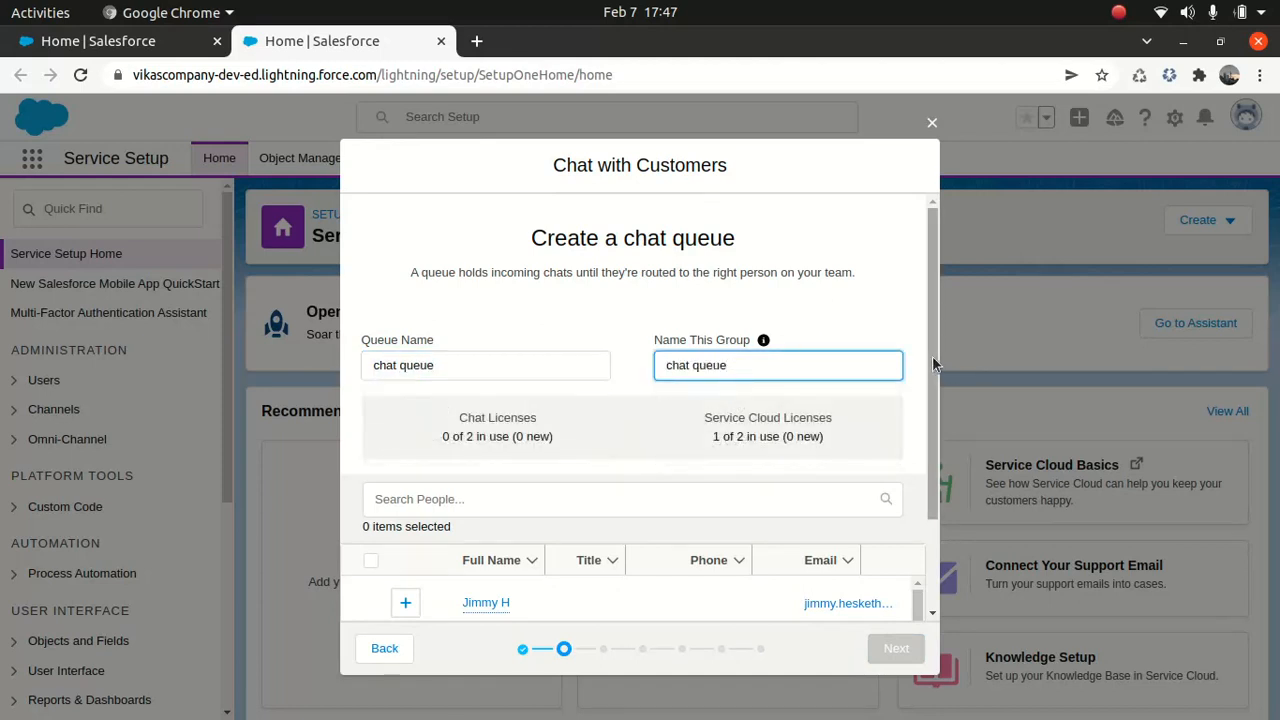
{"action": "scroll", "coordinate": [900, 500], "scroll_direction": "down", "scroll_amount": 3}
{"action": "left_click", "coordinate": [405, 593]}
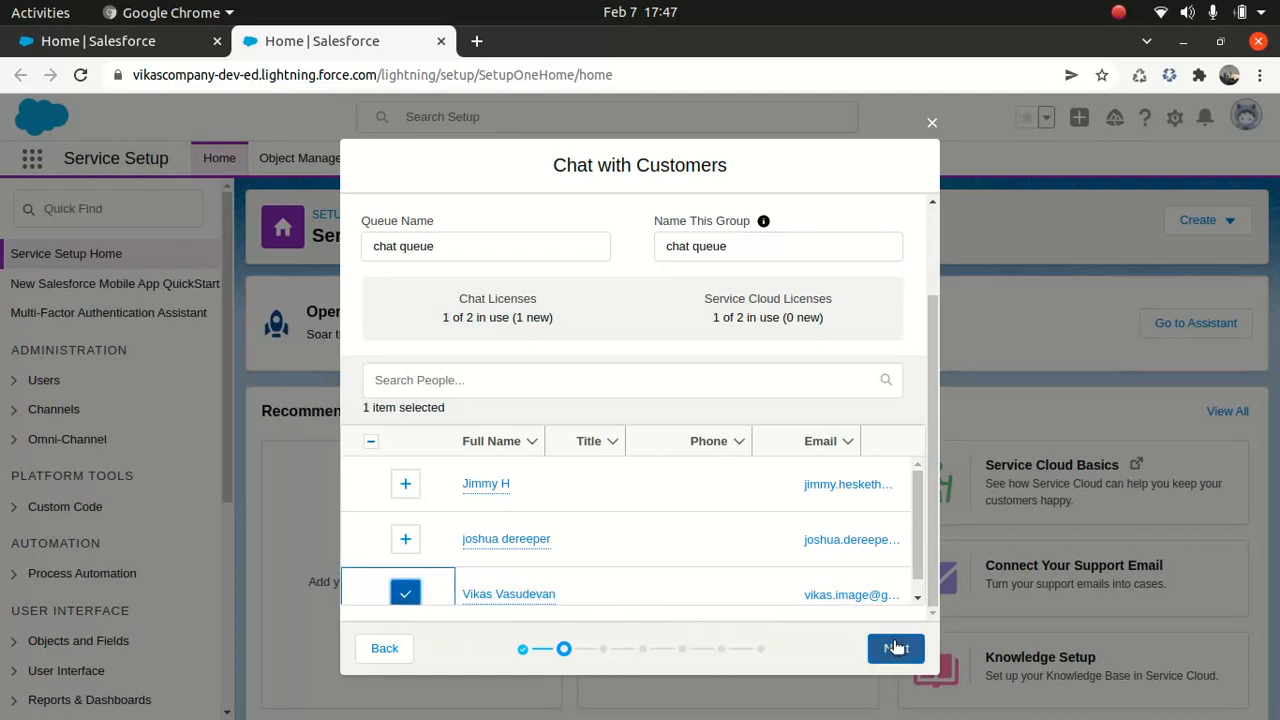
{"action": "left_click", "coordinate": [896, 648]}
{"action": "left_click", "coordinate": [893, 645]}
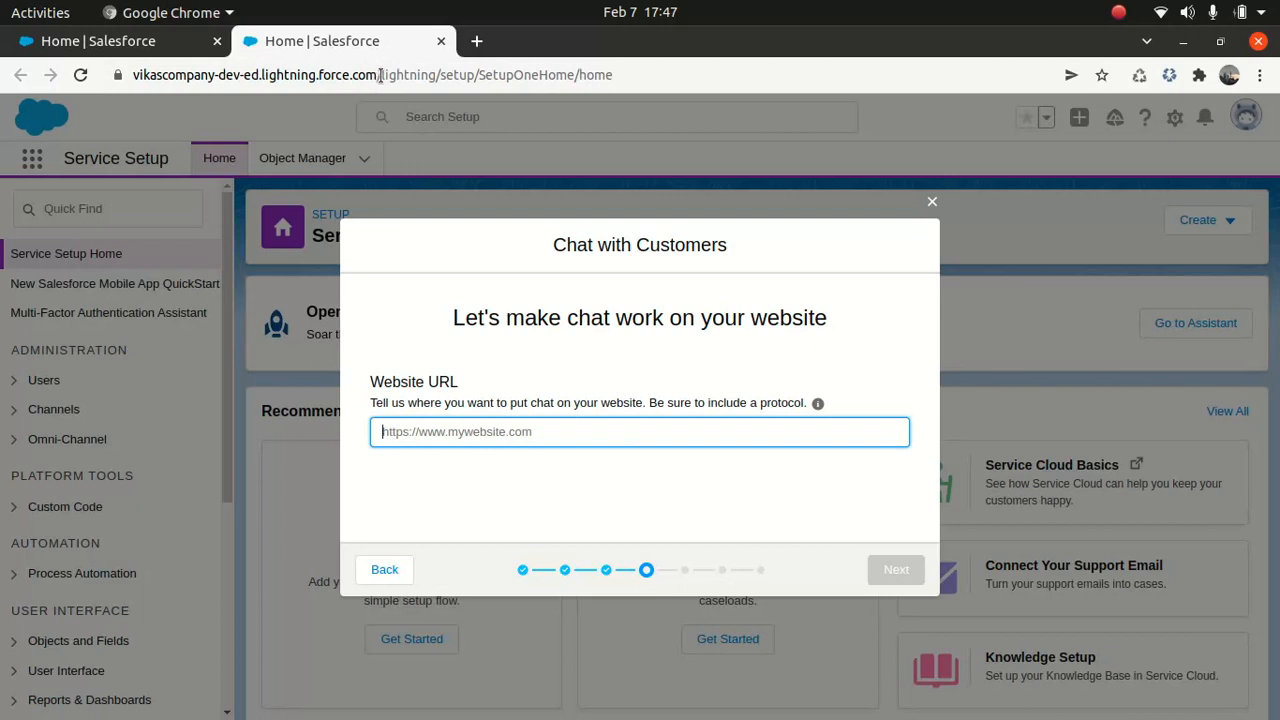
Step: Paste the org's address-bar URL as Website URL without the trailing slash and continue to chat type
{"action": "left_click_drag", "start_coordinate": [378, 74], "coordinate": [121, 75]}
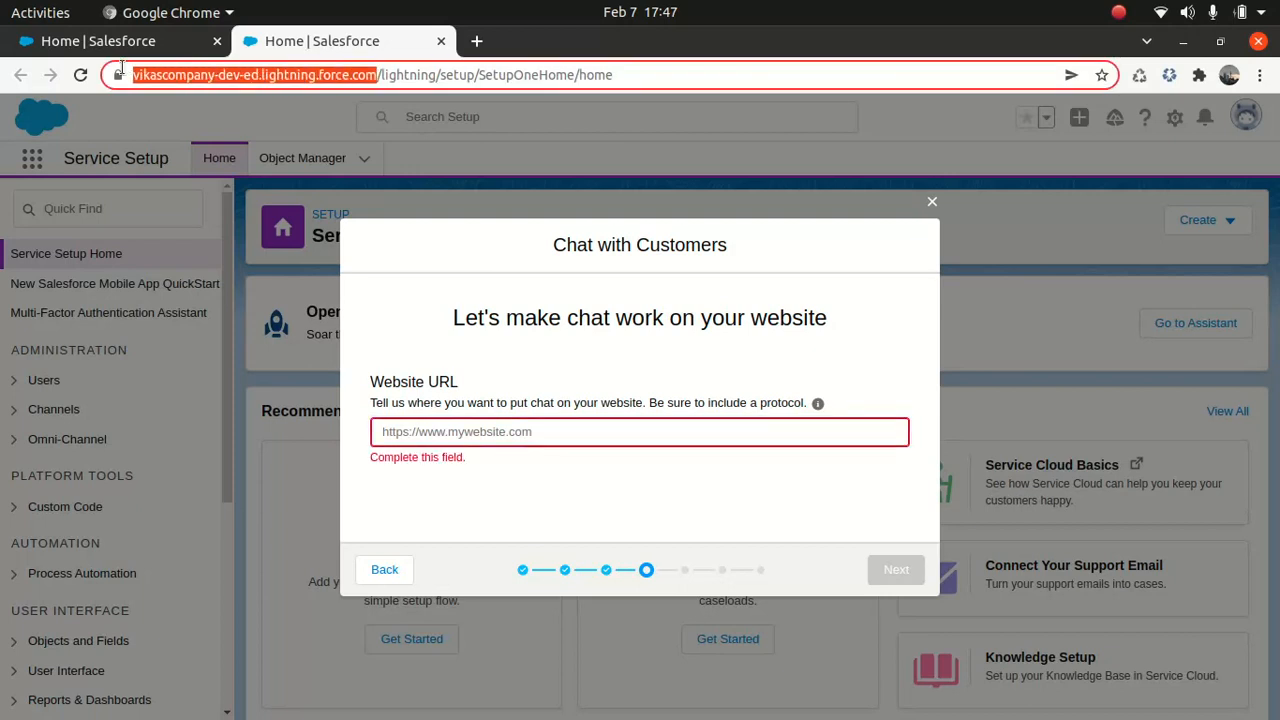
{"action": "key", "text": "ctrl+c"}
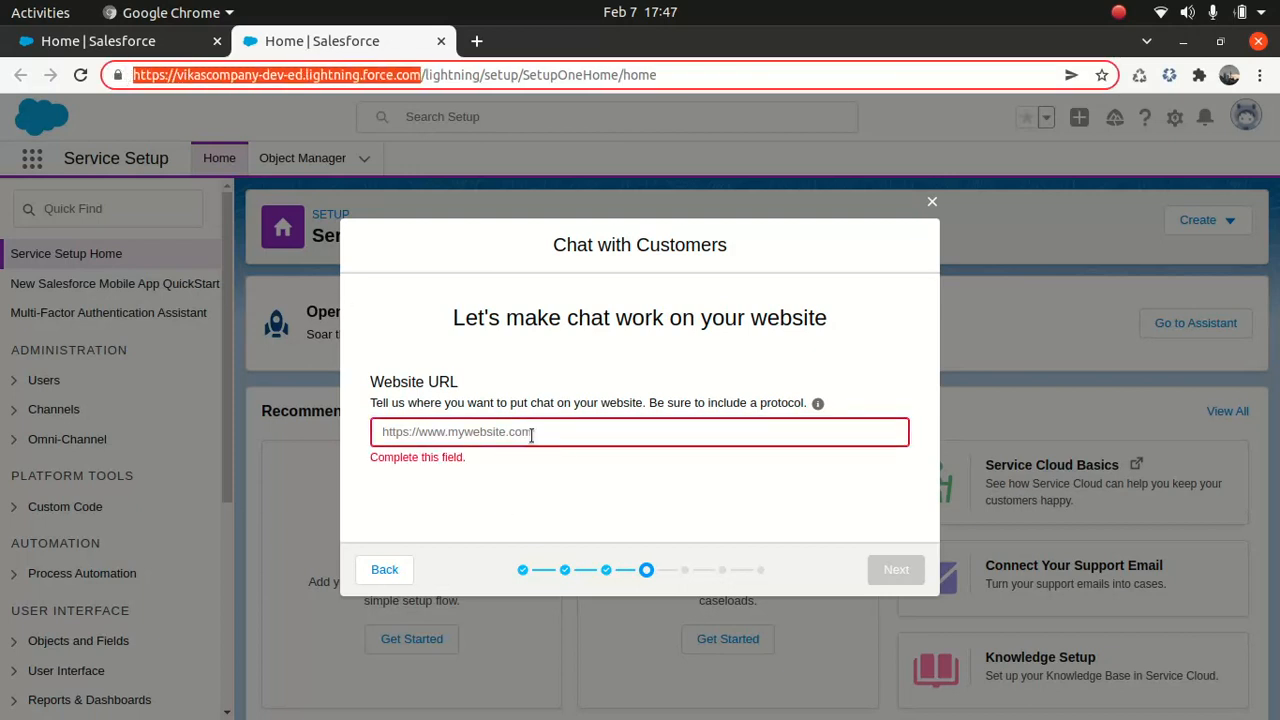
{"action": "left_click", "coordinate": [532, 432]}
{"action": "key", "text": "ctrl+v"}
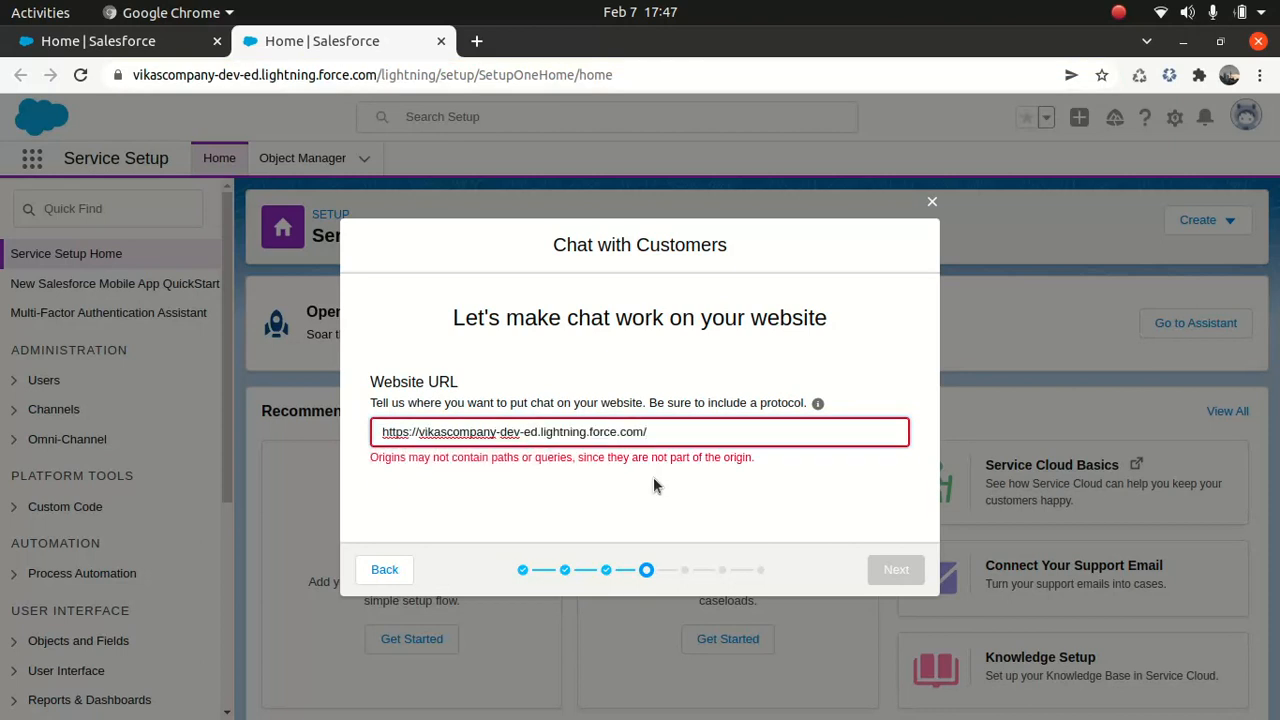
{"action": "key", "text": "BackSpace"}
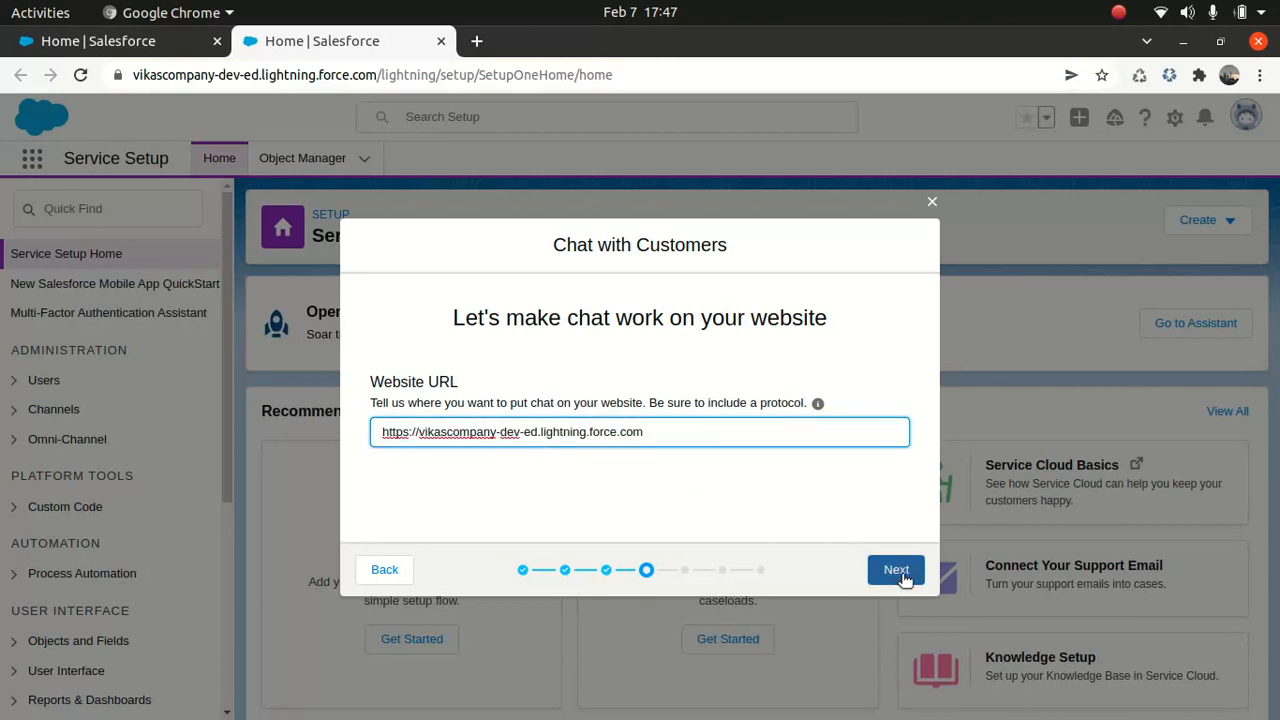
{"action": "left_click", "coordinate": [896, 569]}
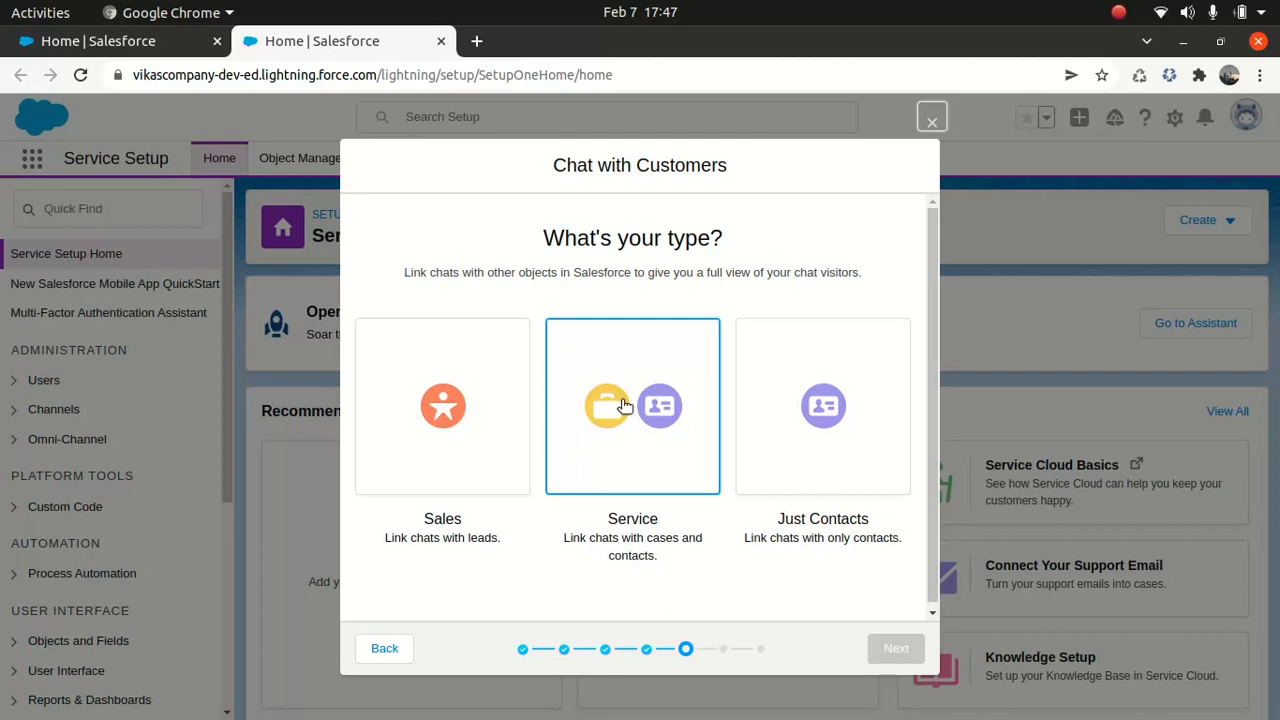
Step: Choose the Service chat type and continue to the offline support step
{"action": "left_click", "coordinate": [662, 466]}
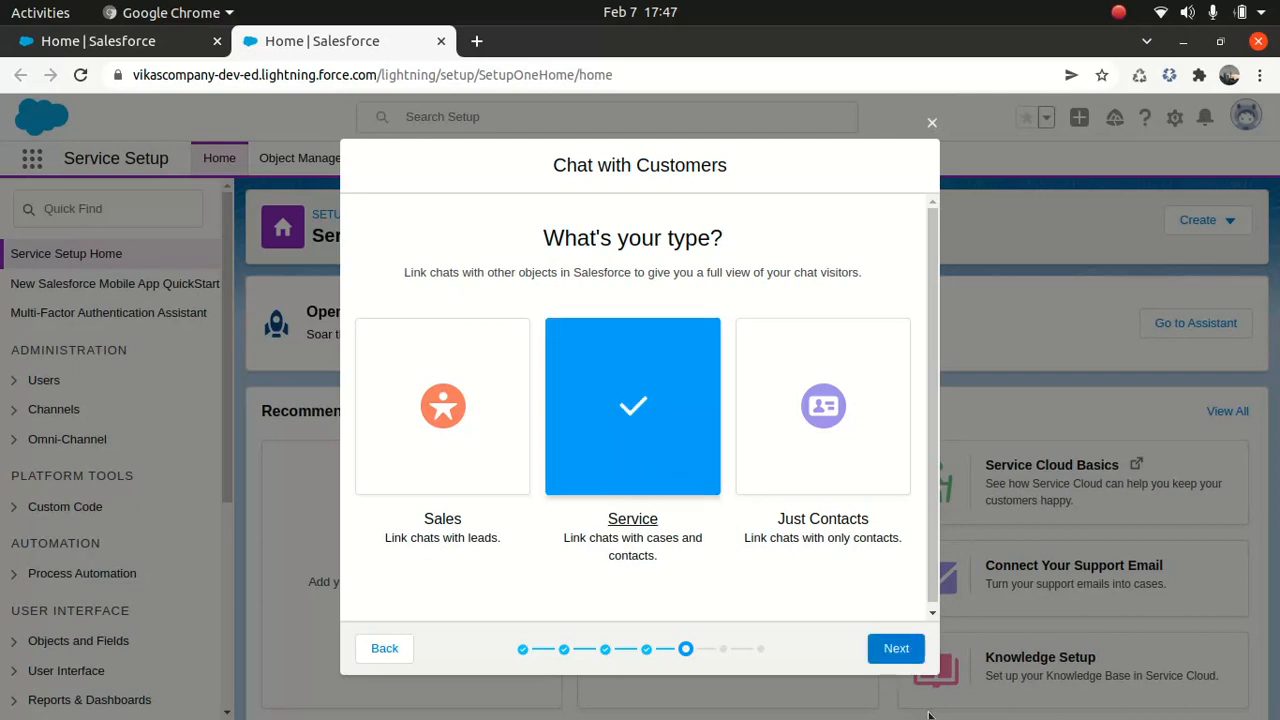
{"action": "left_click", "coordinate": [896, 648]}
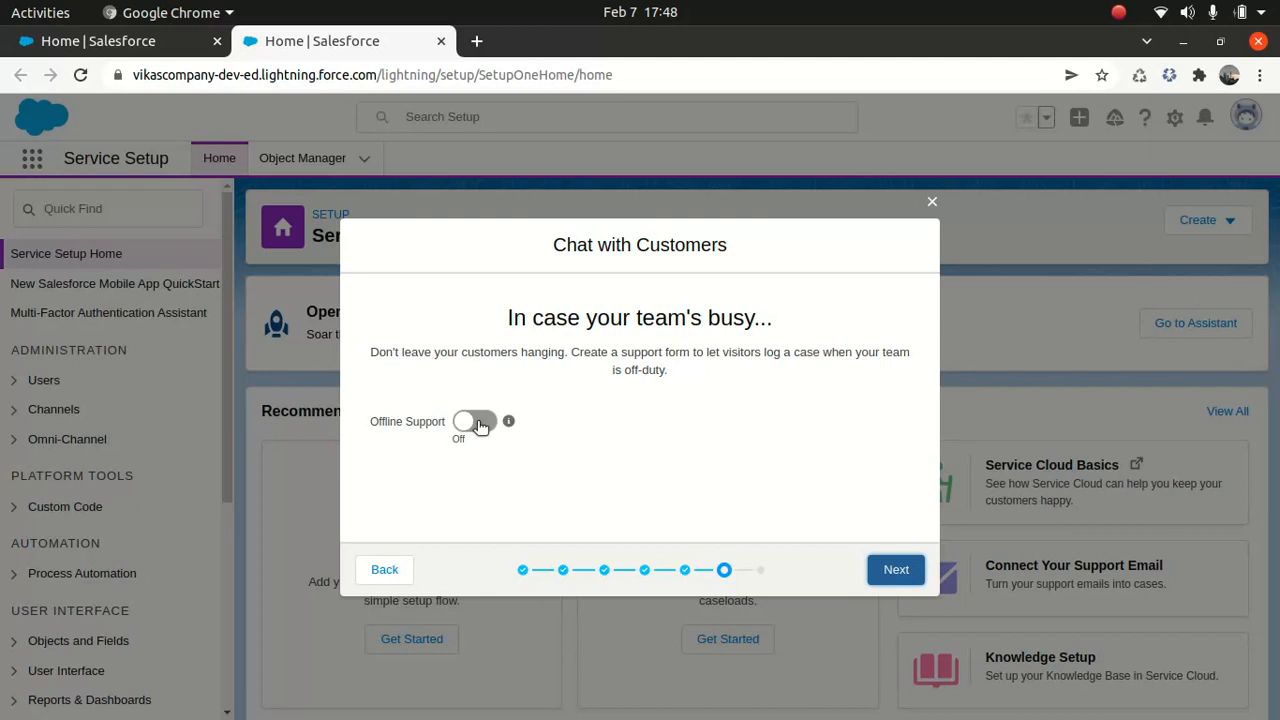
Step: Turn Offline Support on, require Subject and Web Email, and start the chat setup
{"action": "left_click", "coordinate": [481, 421]}
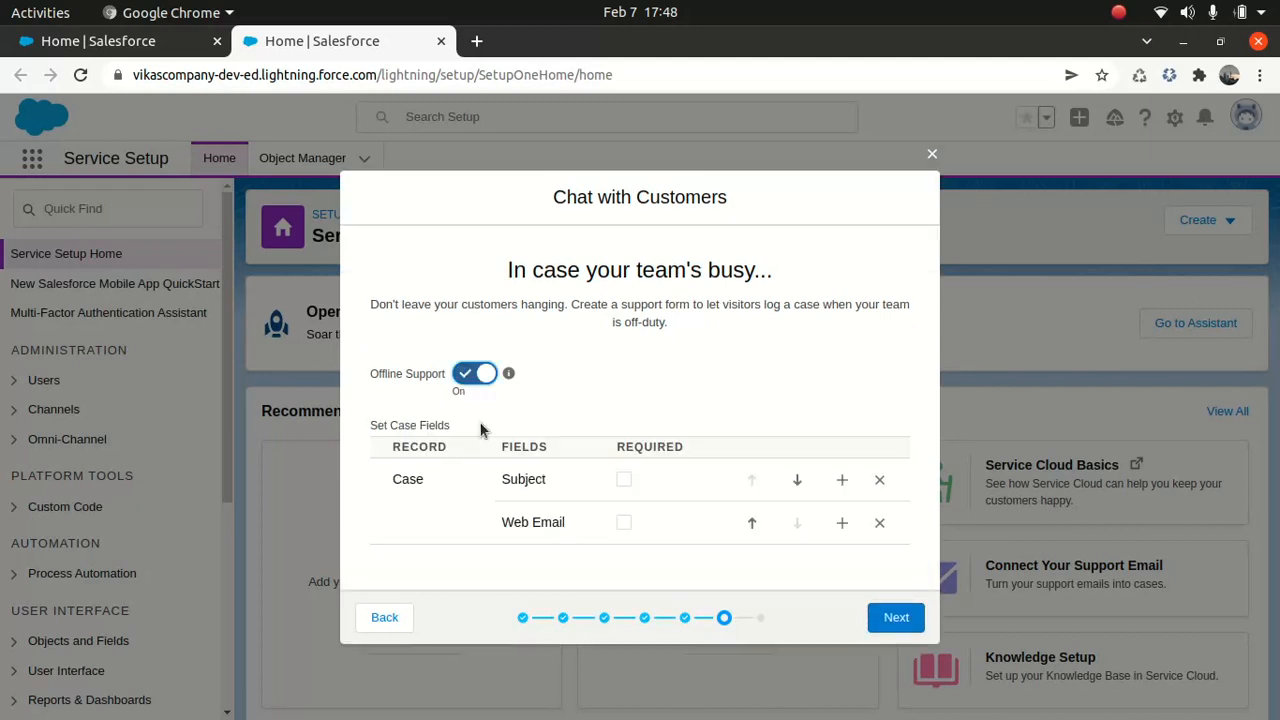
{"action": "left_click", "coordinate": [623, 479]}
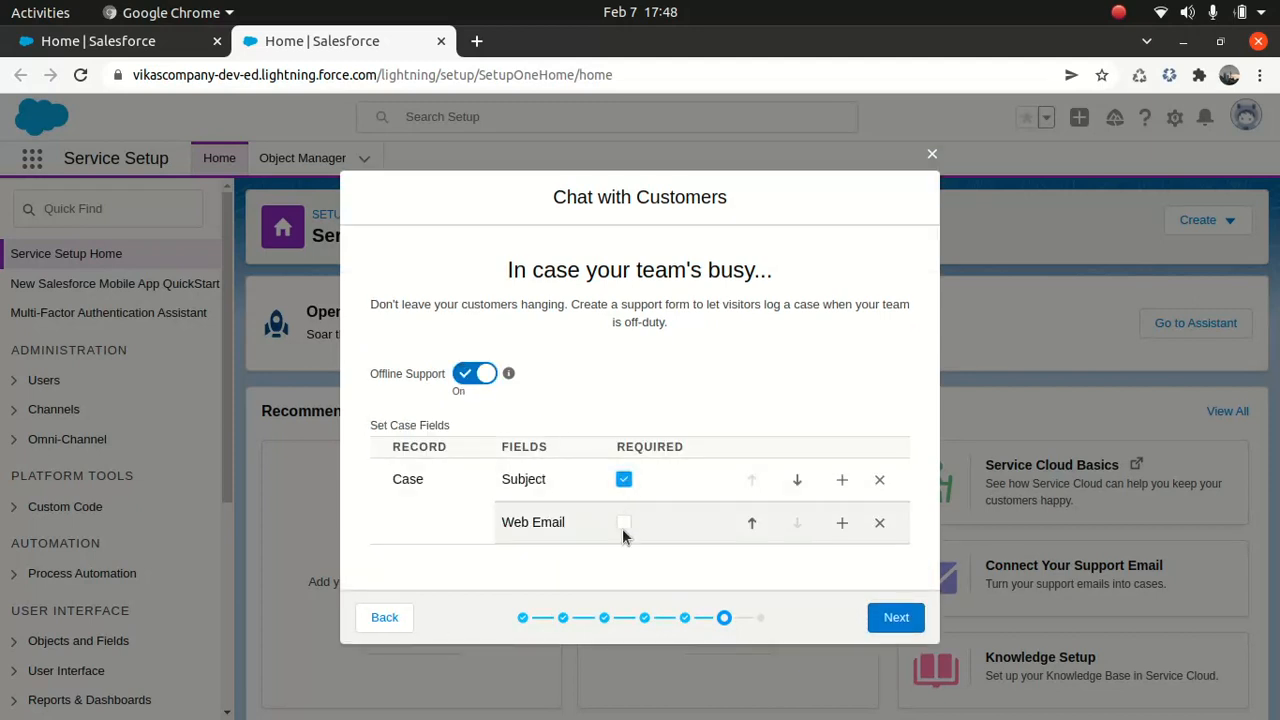
{"action": "left_click", "coordinate": [624, 523]}
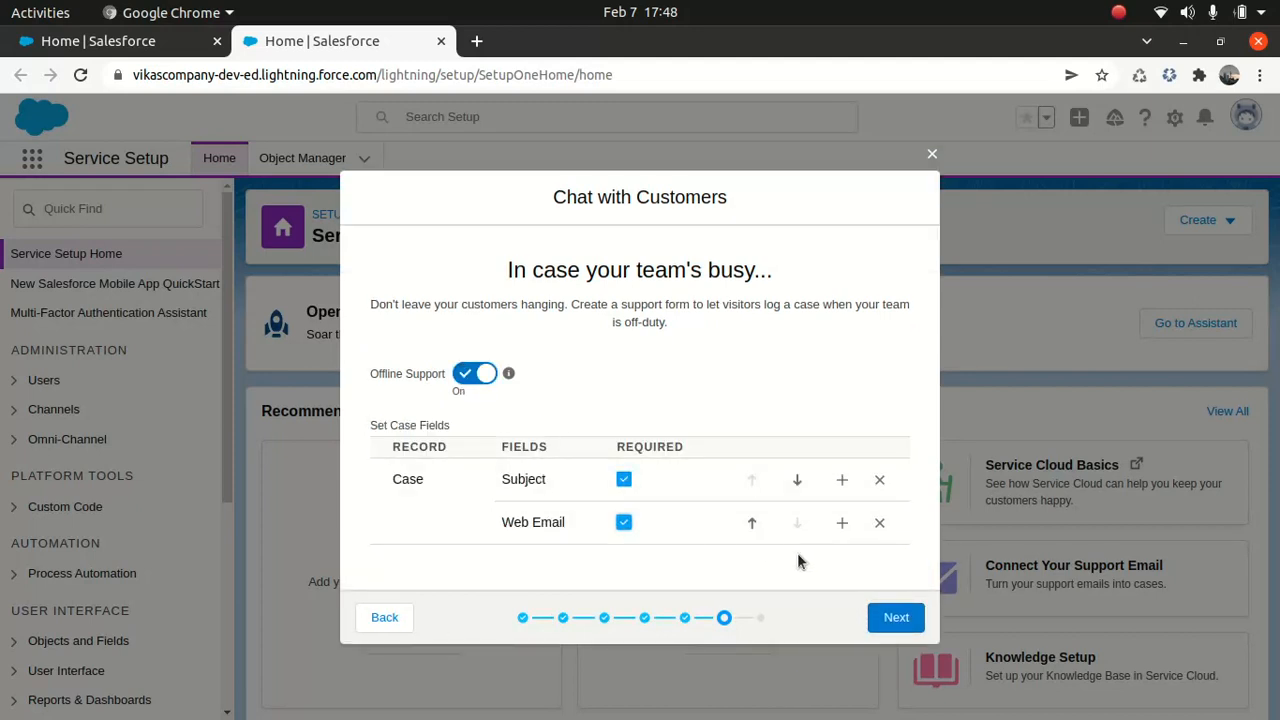
{"action": "left_click", "coordinate": [876, 624]}
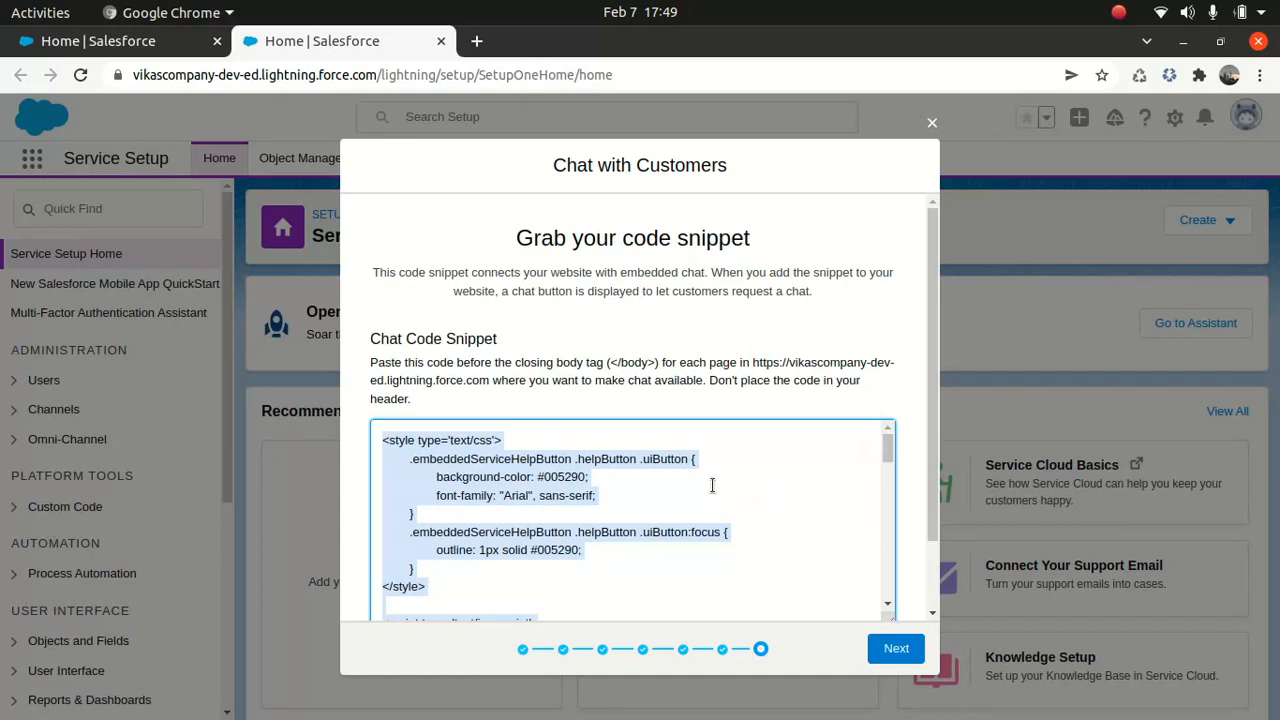
Step: Review the chat code snippet, step forward, back, forward again, and finish the wizard with Done
{"action": "left_click", "coordinate": [657, 496]}
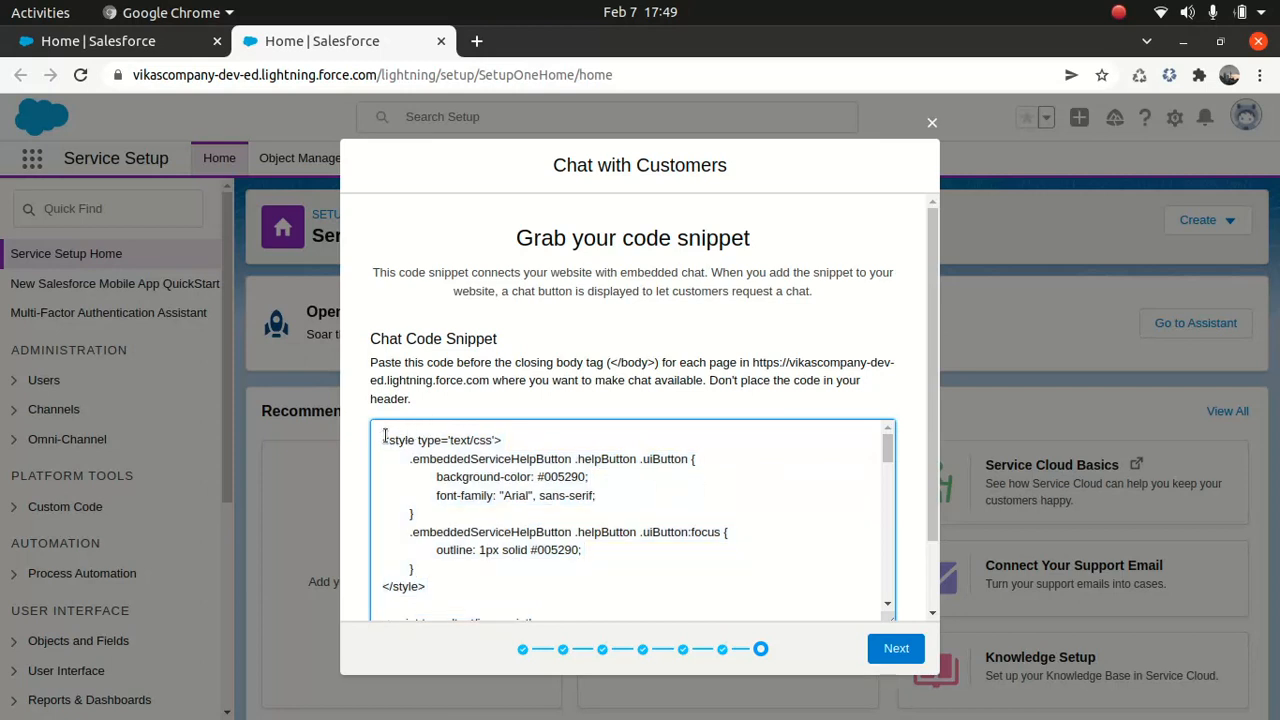
{"action": "left_click_drag", "start_coordinate": [385, 439], "coordinate": [500, 601]}
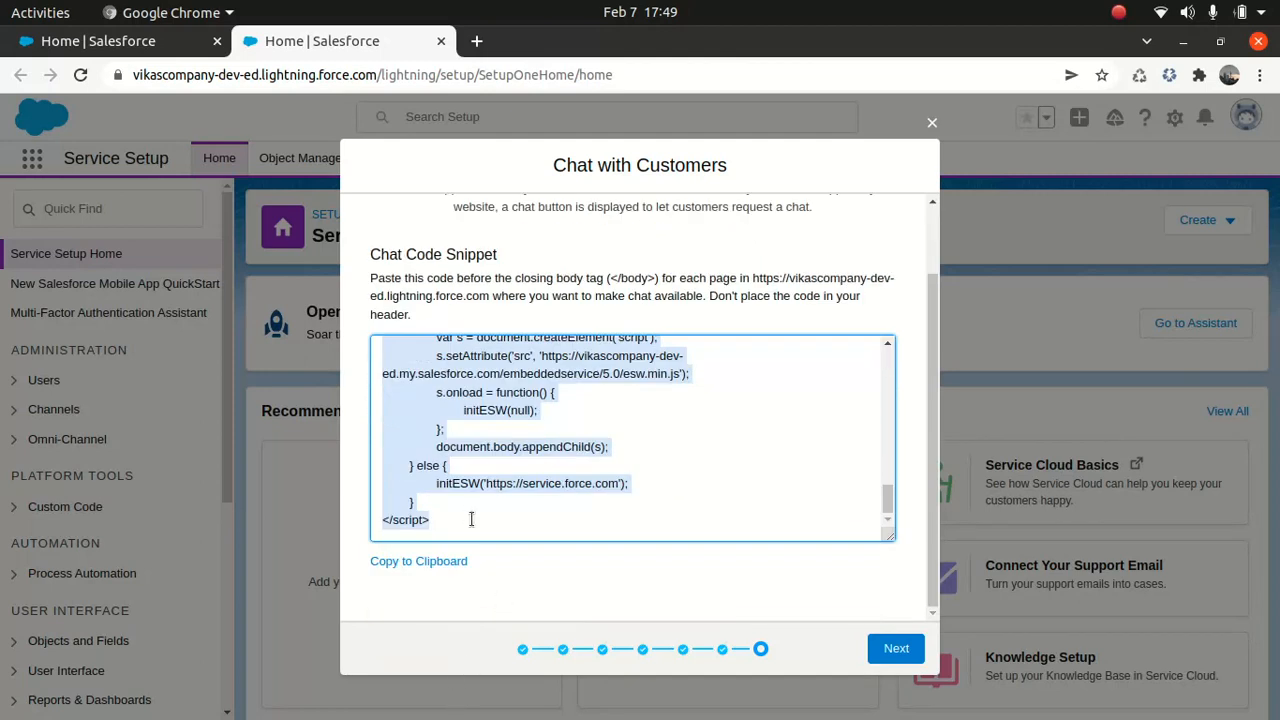
{"action": "left_click", "coordinate": [897, 650]}
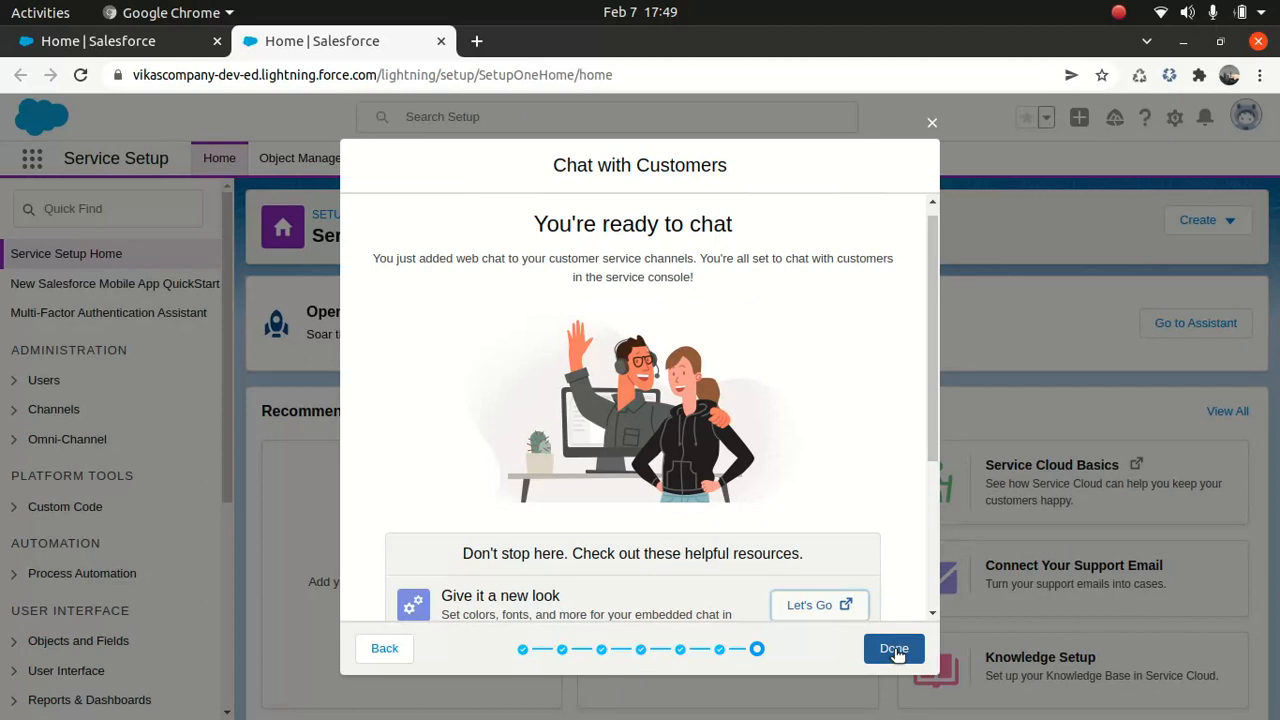
{"action": "left_click", "coordinate": [384, 651]}
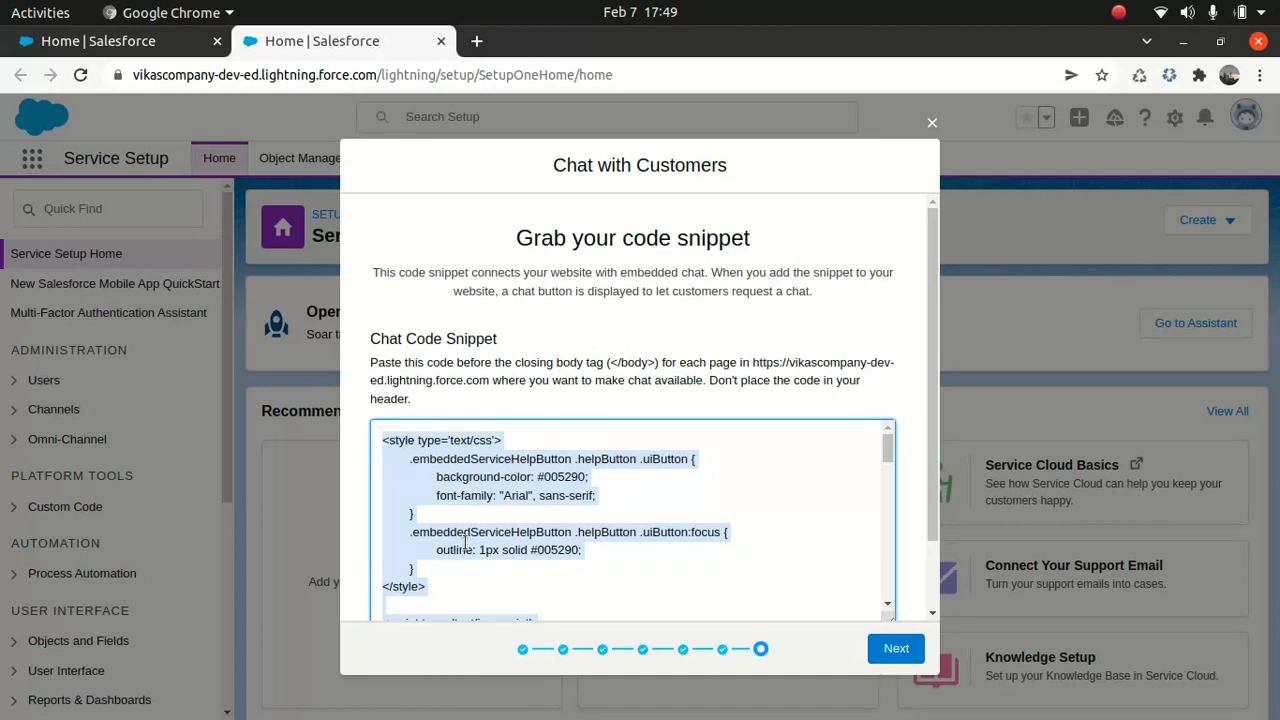
{"action": "left_click", "coordinate": [896, 648]}
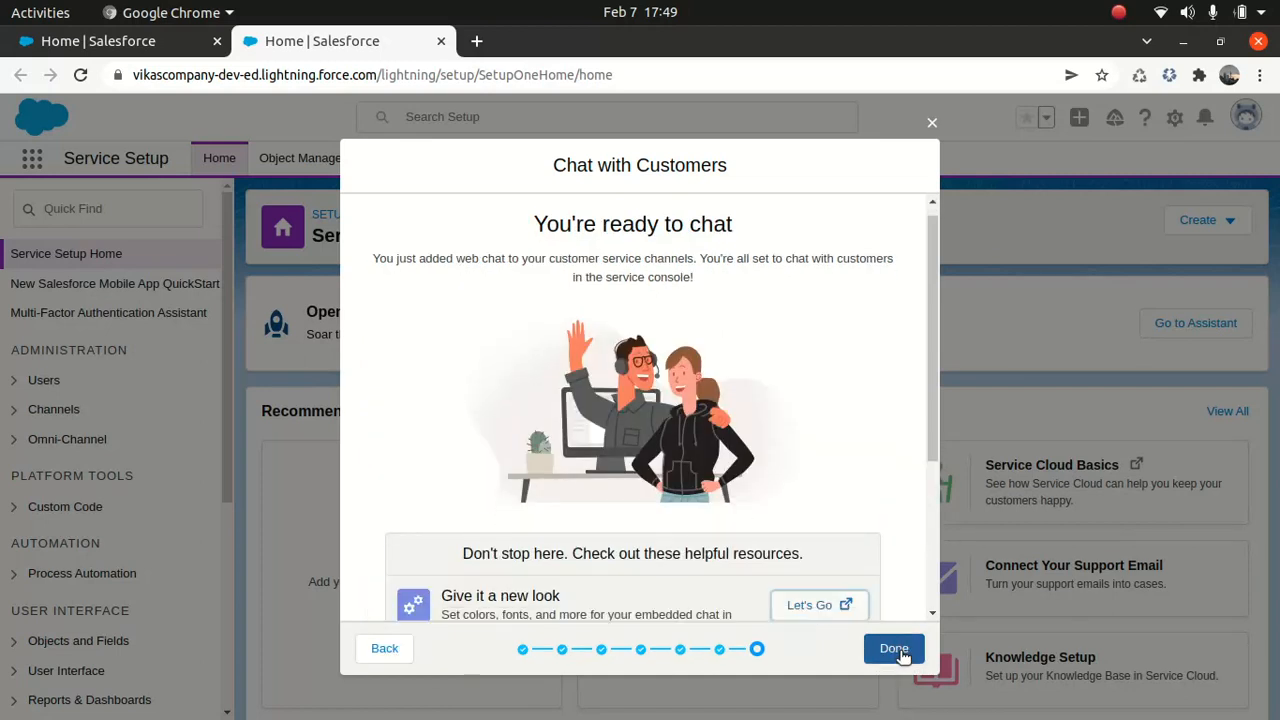
{"action": "left_click", "coordinate": [894, 648]}
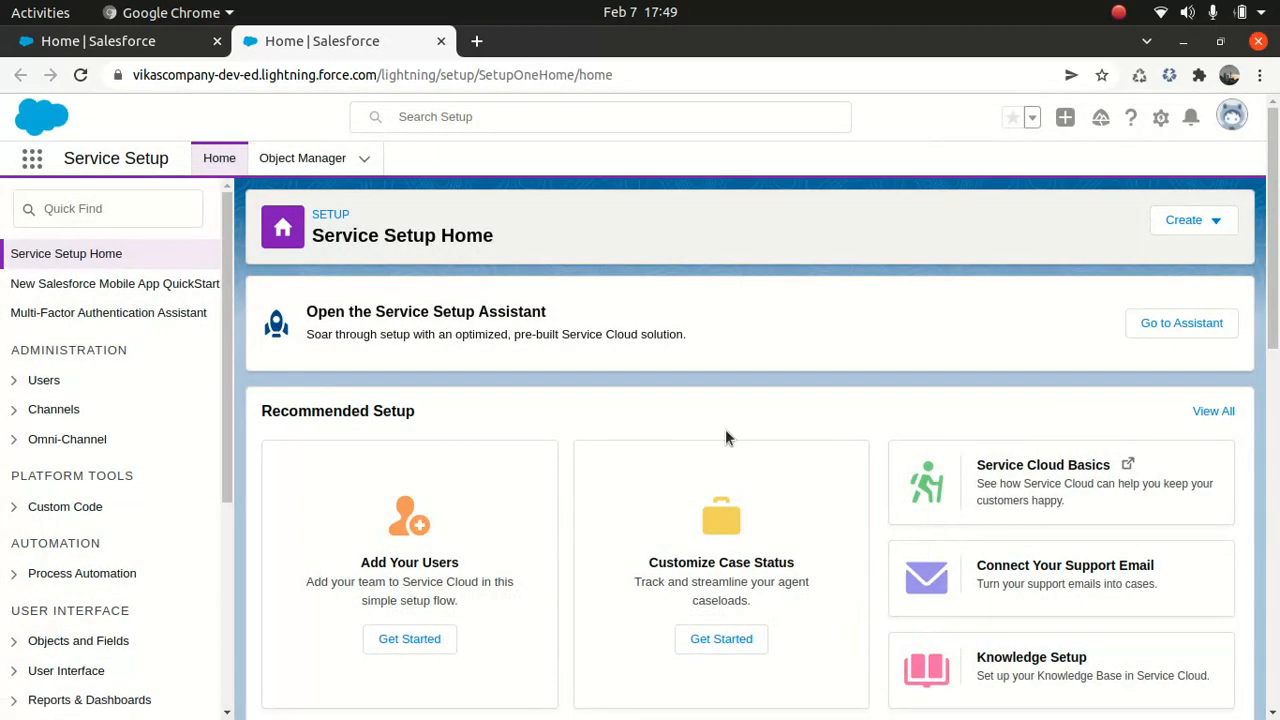
Step: Search Quick Find for 'chat' and open Chat Settings to confirm Chat and findOrCreate API are enabled
{"action": "left_click", "coordinate": [124, 205]}
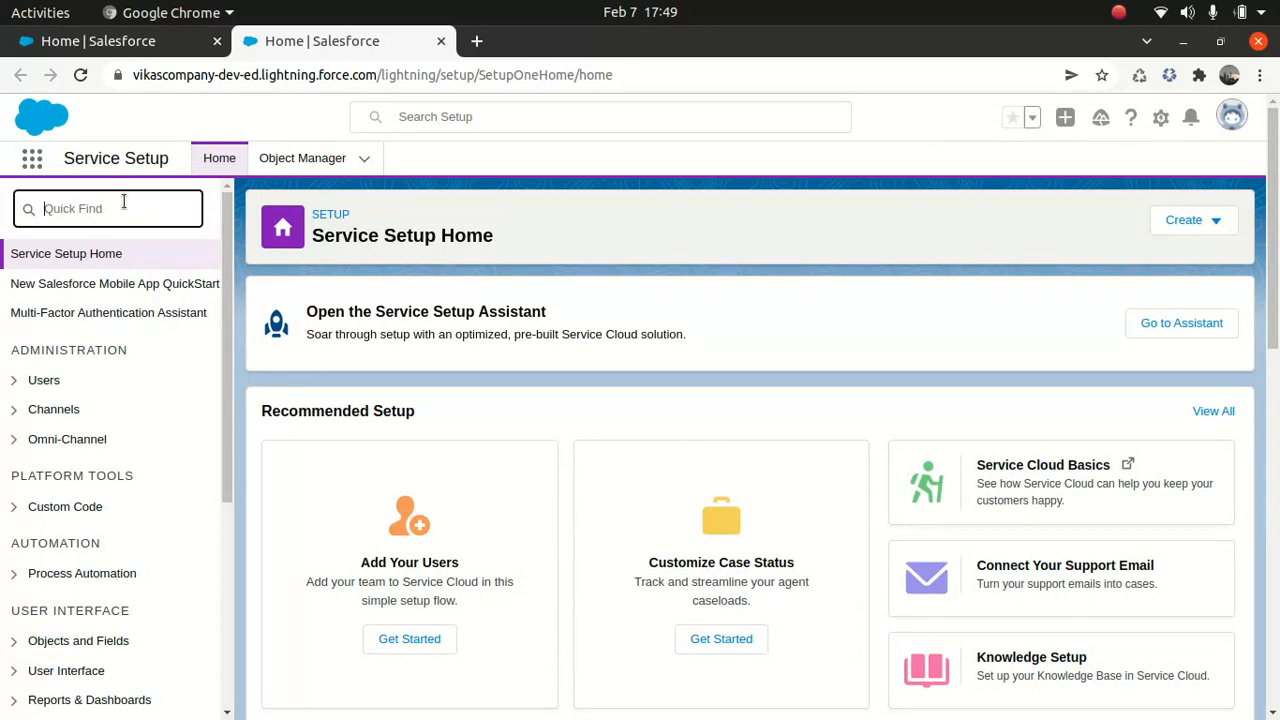
{"action": "type", "text": "chat"}
{"action": "left_click", "coordinate": [100, 313]}
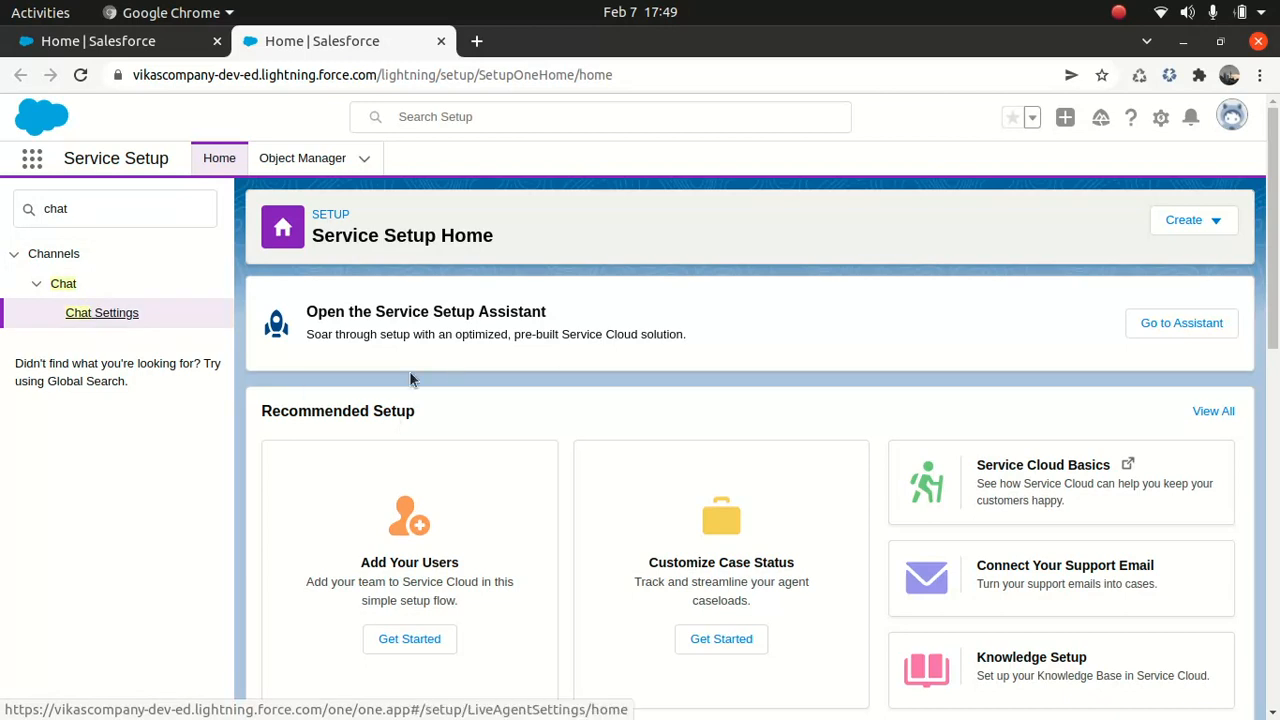
{"action": "left_click", "coordinate": [101, 312]}
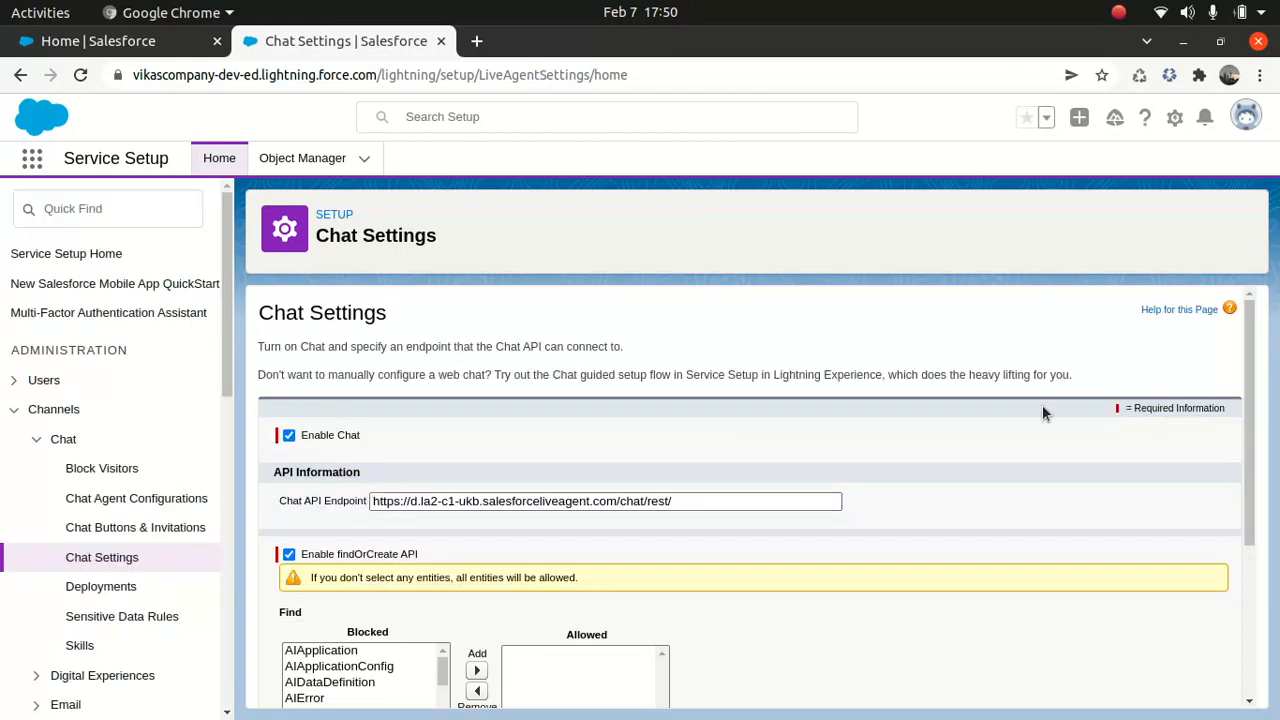
{"action": "left_click_drag", "start_coordinate": [1249, 330], "coordinate": [1235, 495]}
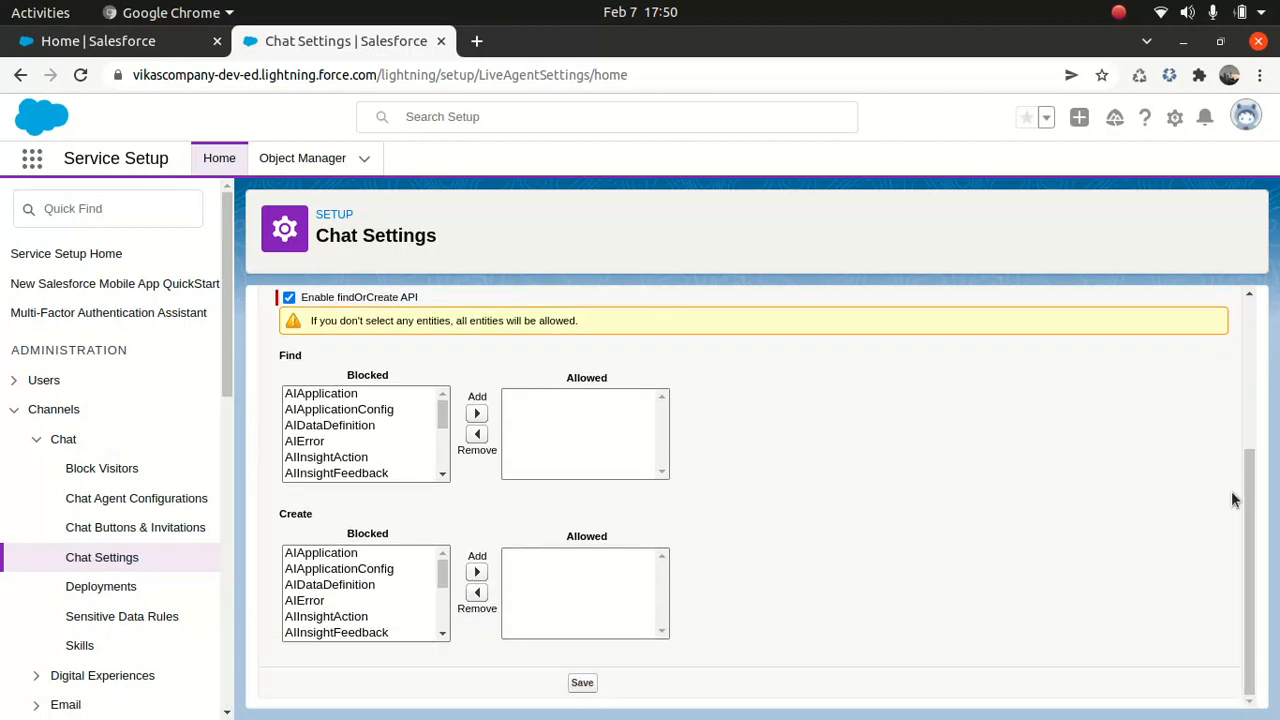
{"action": "left_click_drag", "start_coordinate": [1249, 560], "coordinate": [1249, 310]}
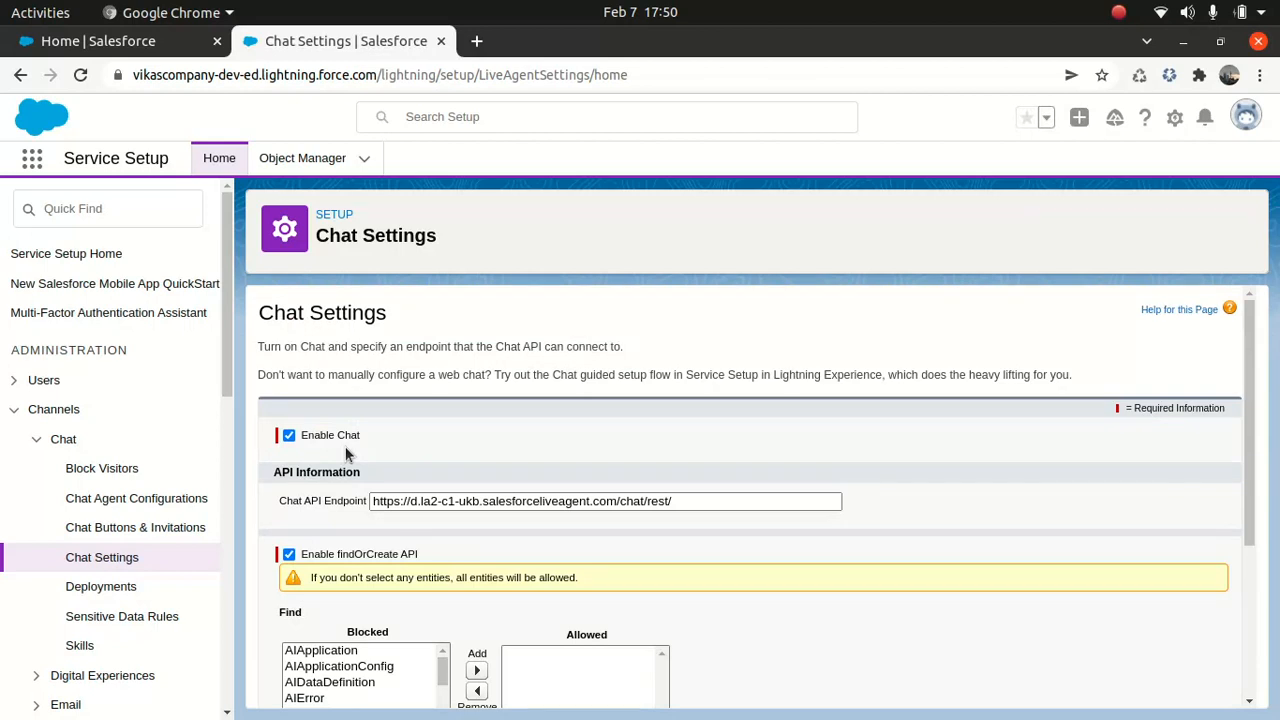
Step: Search Quick Find for 'omn', open Omni-Channel Settings, then select the search text to replace it
{"action": "left_click", "coordinate": [133, 208]}
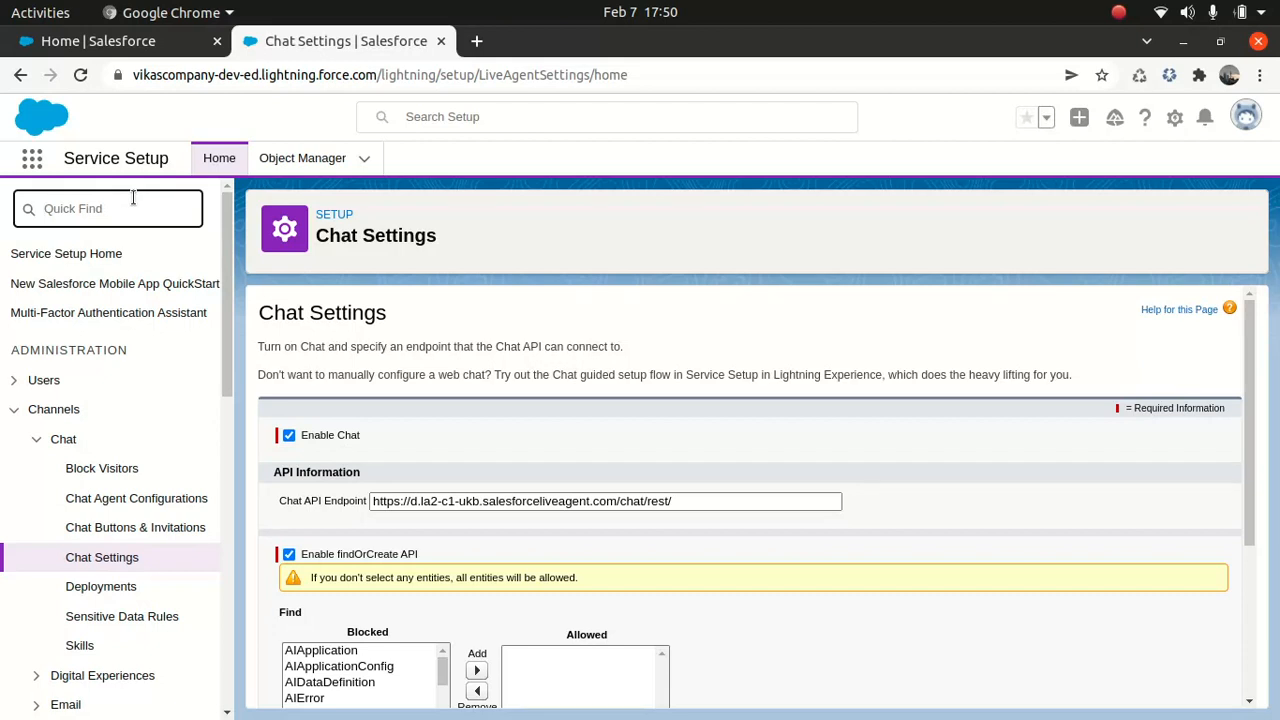
{"action": "type", "text": "om"}
{"action": "type", "text": "n"}
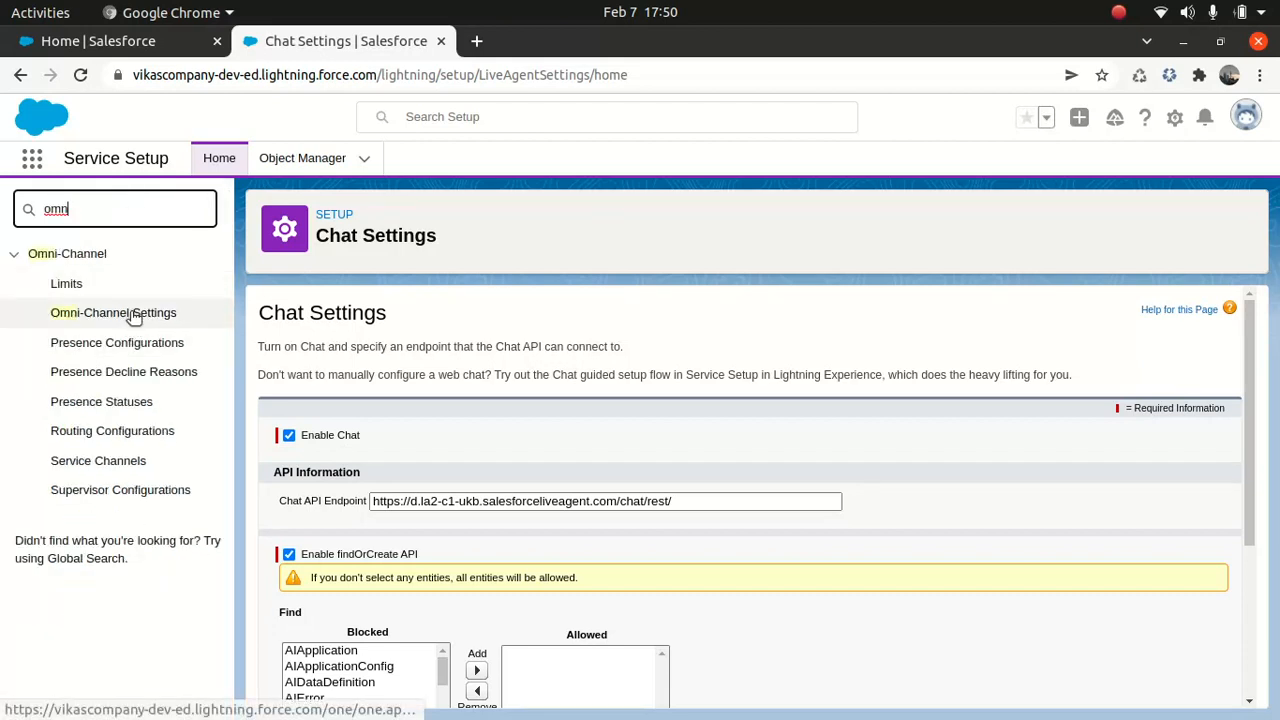
{"action": "left_click", "coordinate": [133, 313]}
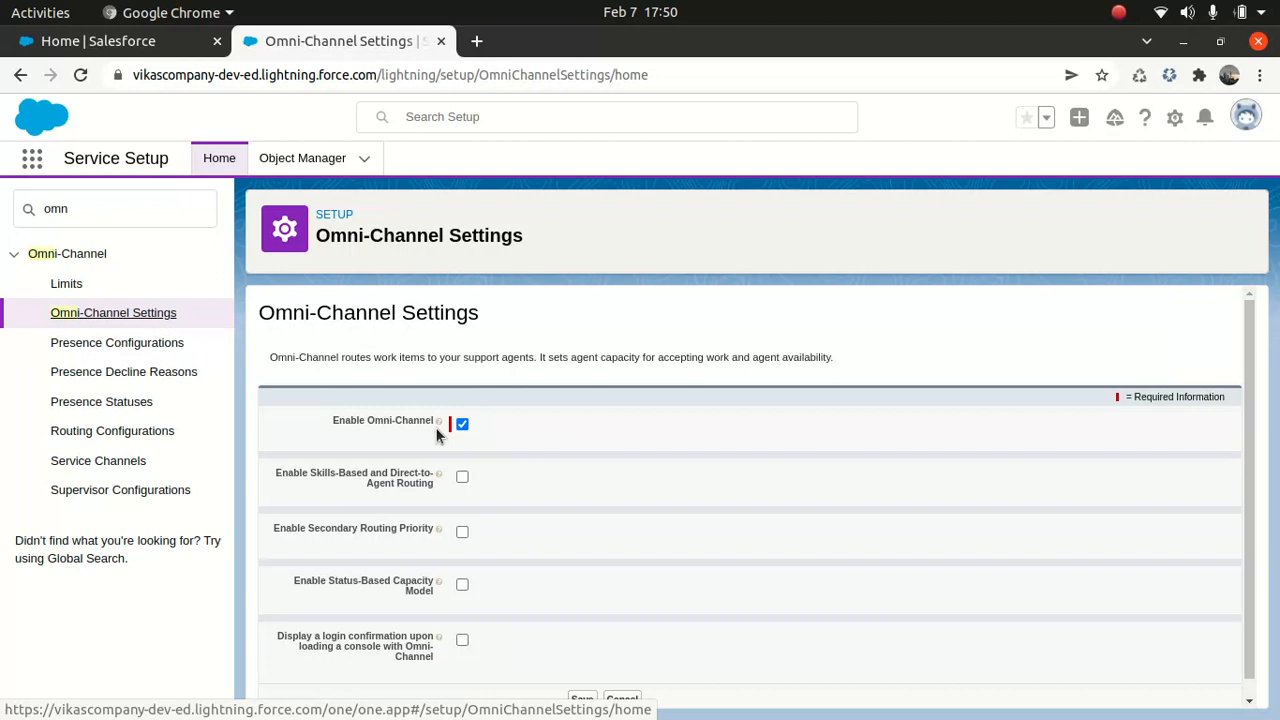
{"action": "double_click", "coordinate": [57, 208]}
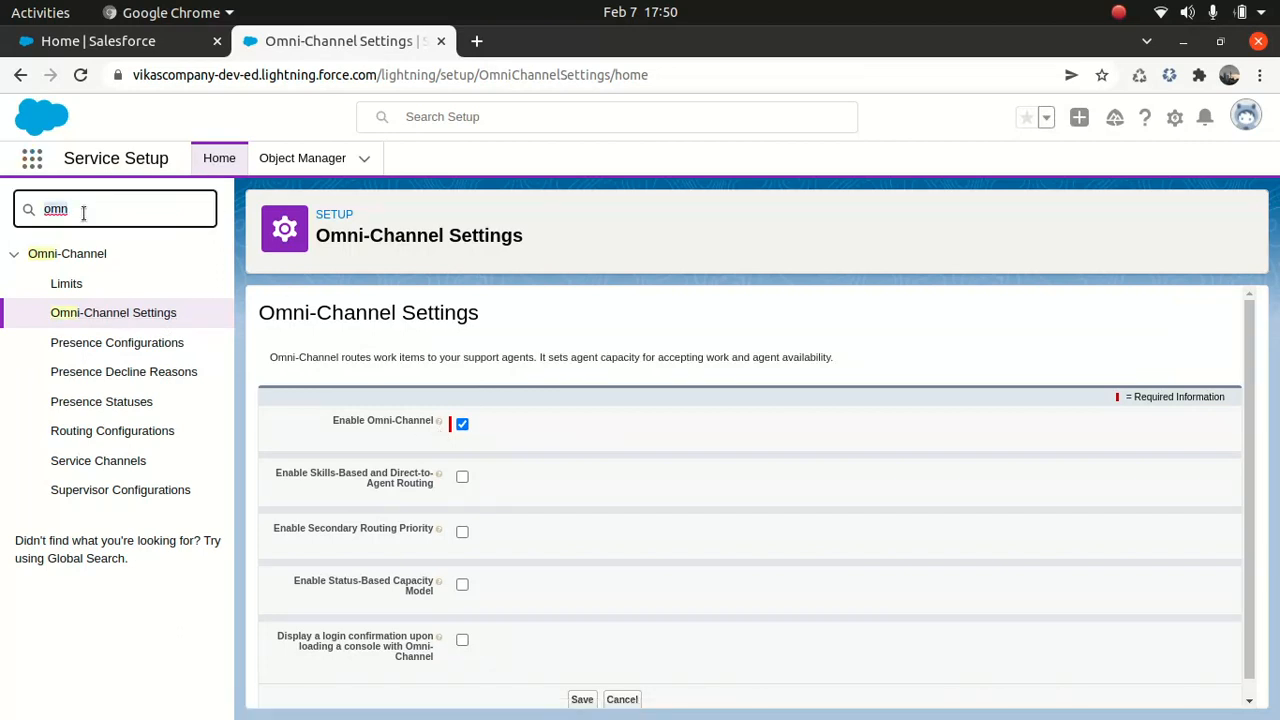
{"action": "type", "text": "visual"}
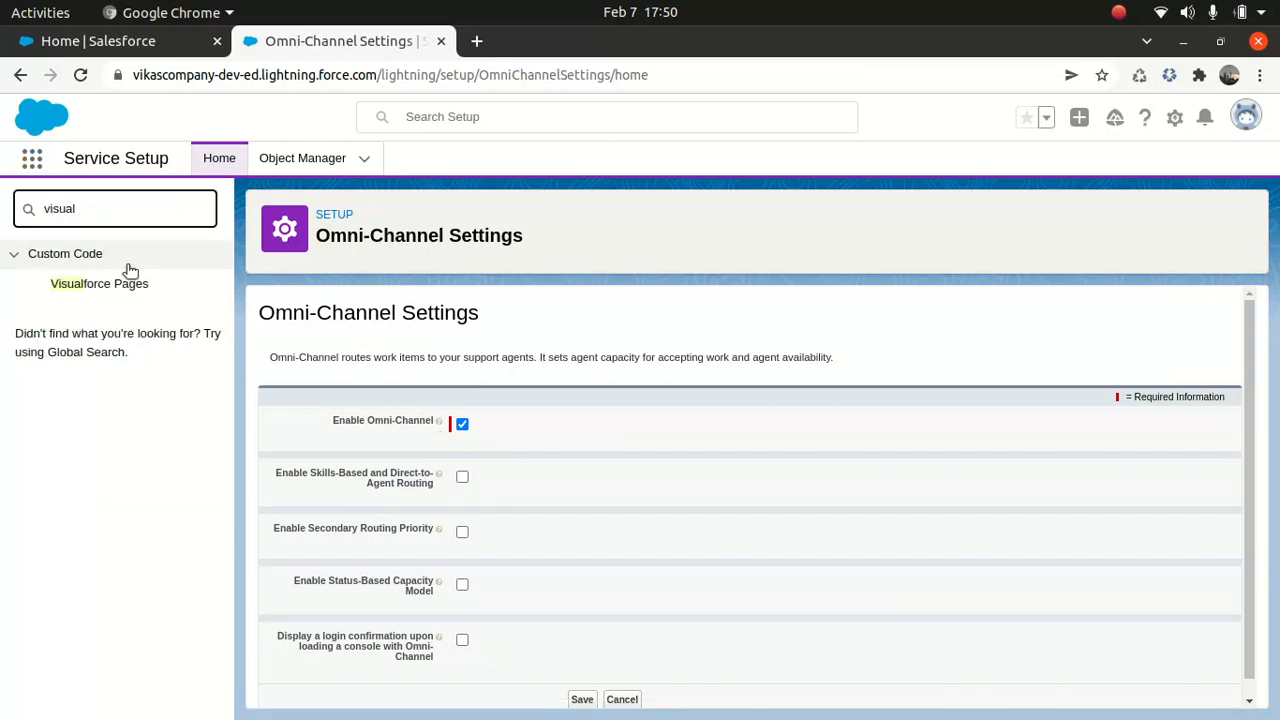
Step: Start a new Visualforce page from the Visualforce Pages list found via Quick Find 'visual'
{"action": "left_click", "coordinate": [120, 283]}
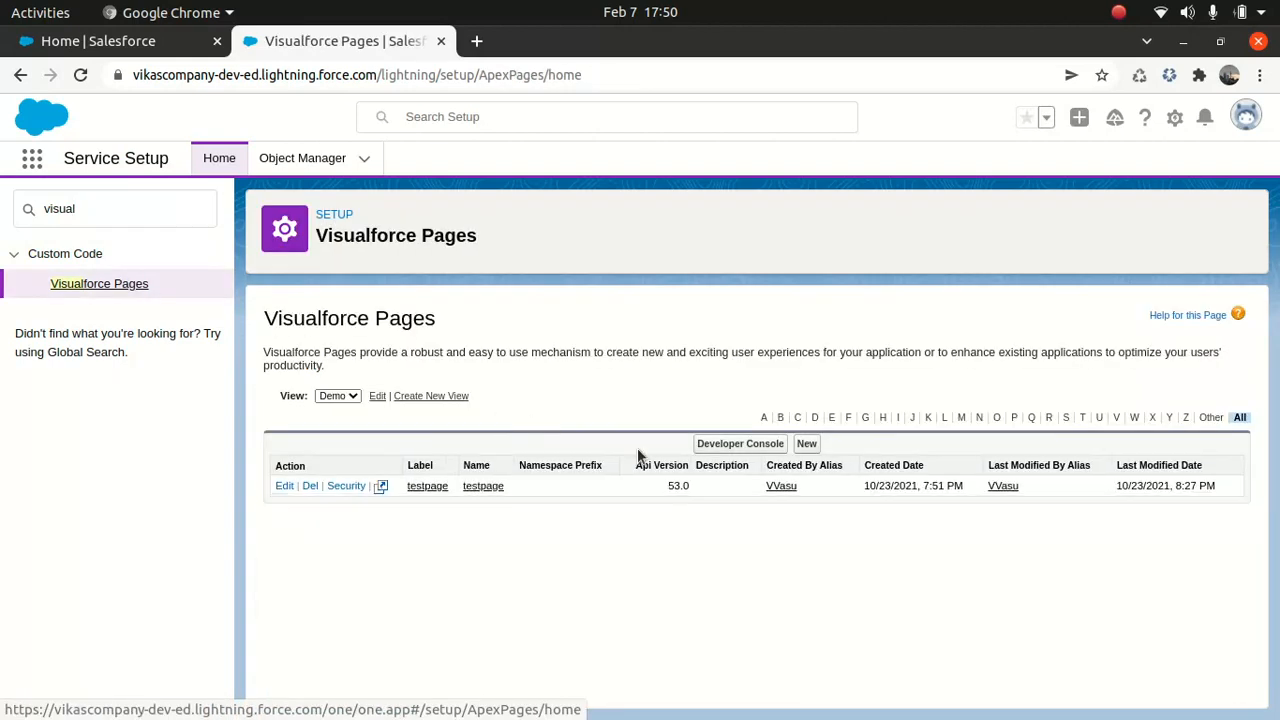
{"action": "left_click", "coordinate": [807, 443]}
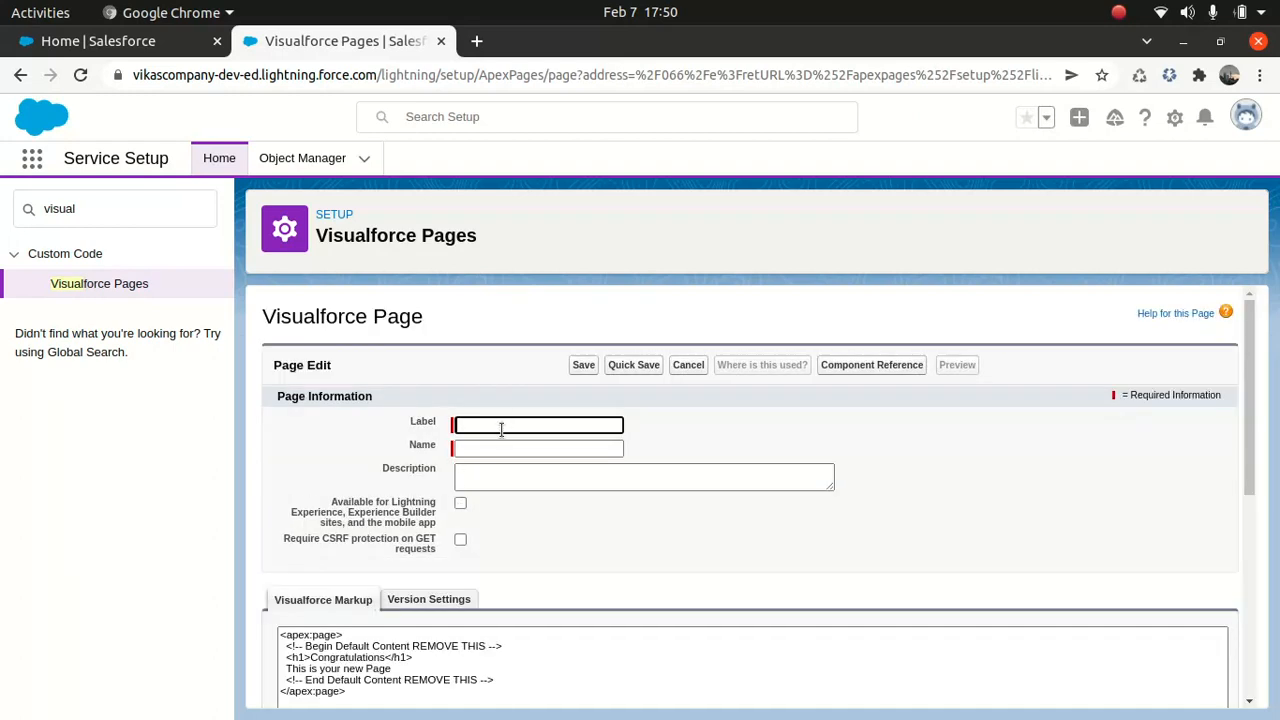
{"action": "type", "text": "Chat"}
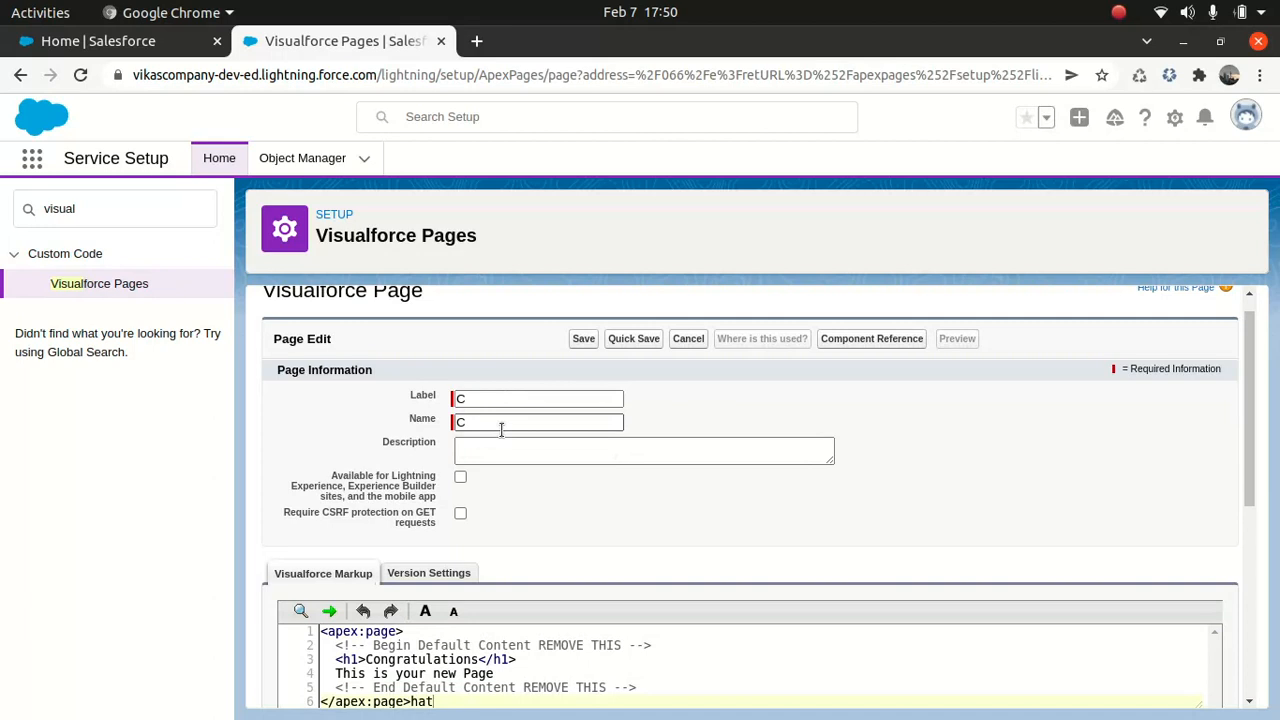
Step: Enter 'Chatsite' as both Label and Name, correcting mistyped letters, and move into the markup editor
{"action": "left_click", "coordinate": [484, 397]}
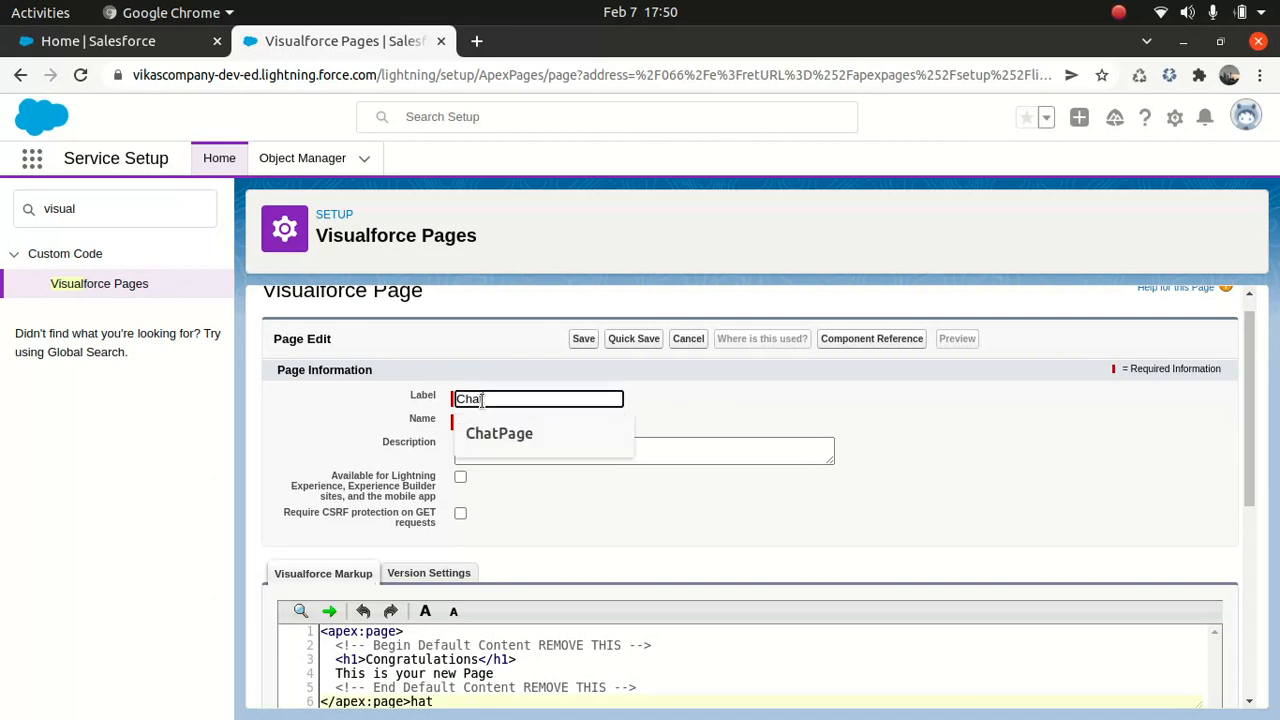
{"action": "type", "text": "site"}
{"action": "key", "text": "Tab"}
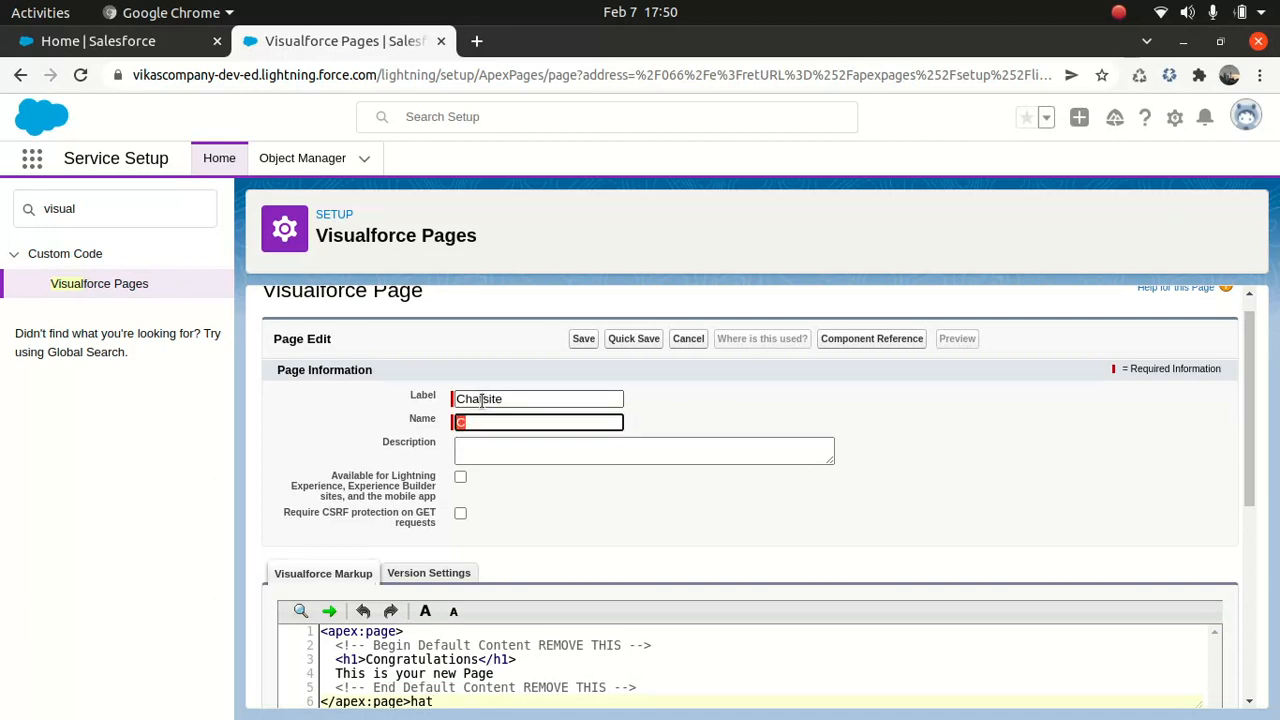
{"action": "type", "text": "Cha"}
{"action": "key", "text": "BackSpace"}
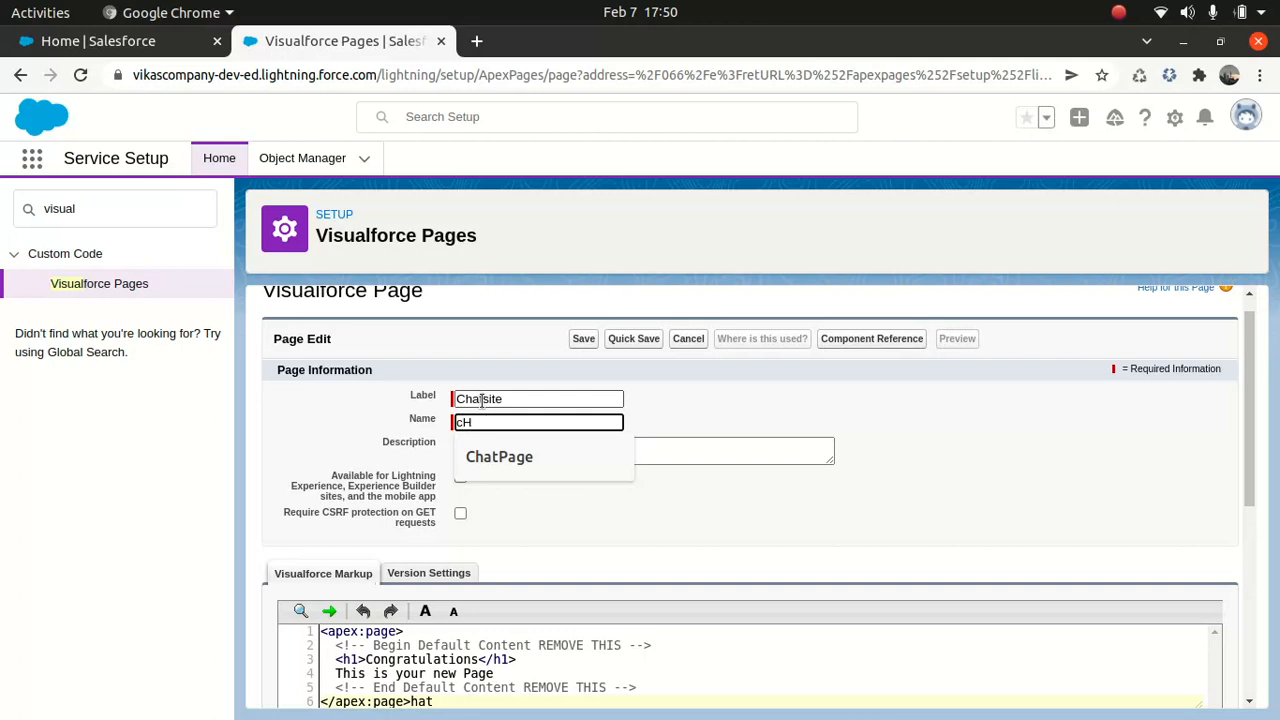
{"action": "key", "text": "BackSpace"}
{"action": "type", "text": "hatsite"}
{"action": "key", "text": "Tab"}
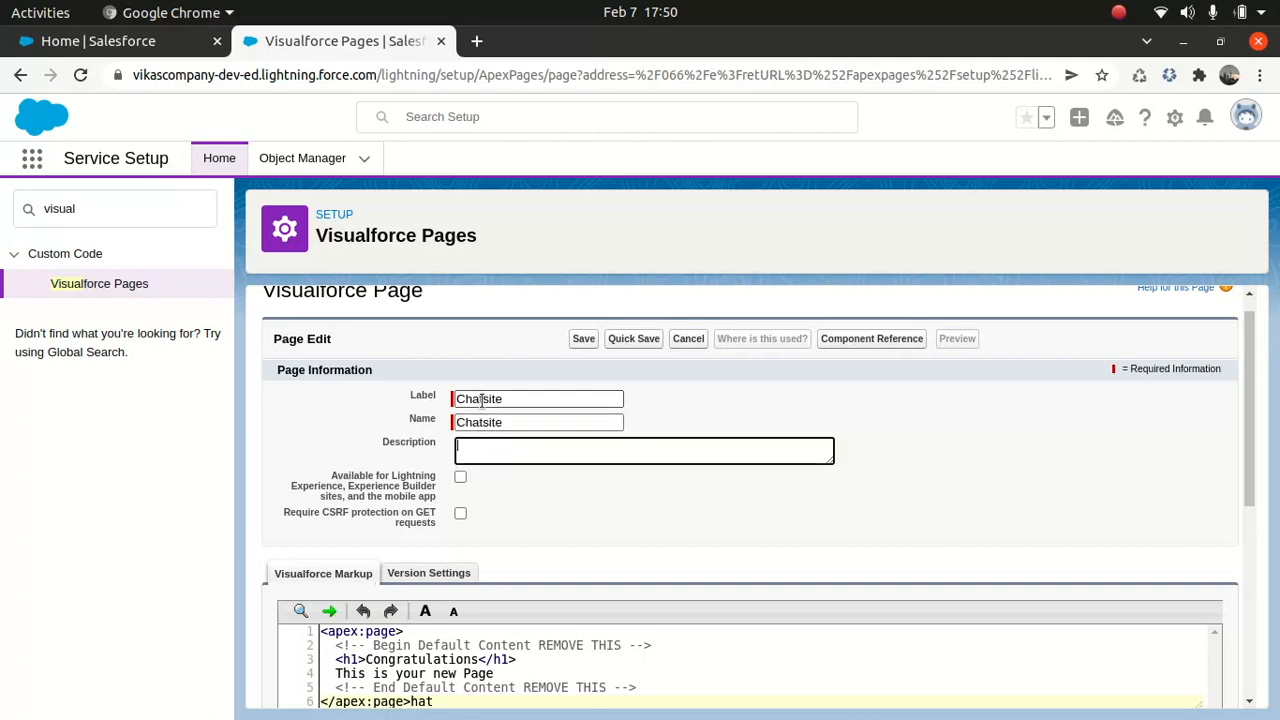
{"action": "left_click", "coordinate": [428, 687]}
{"action": "left_click", "coordinate": [430, 695]}
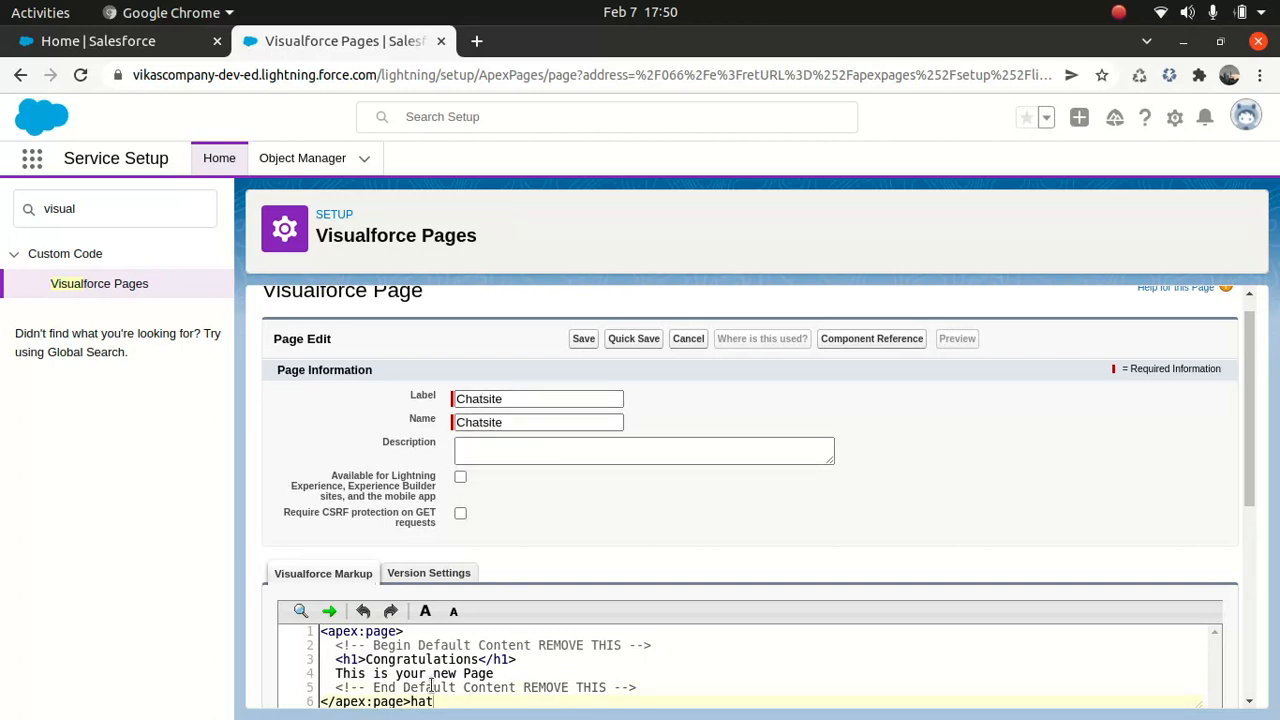
{"action": "left_click_drag", "start_coordinate": [1249, 400], "coordinate": [1233, 472]}
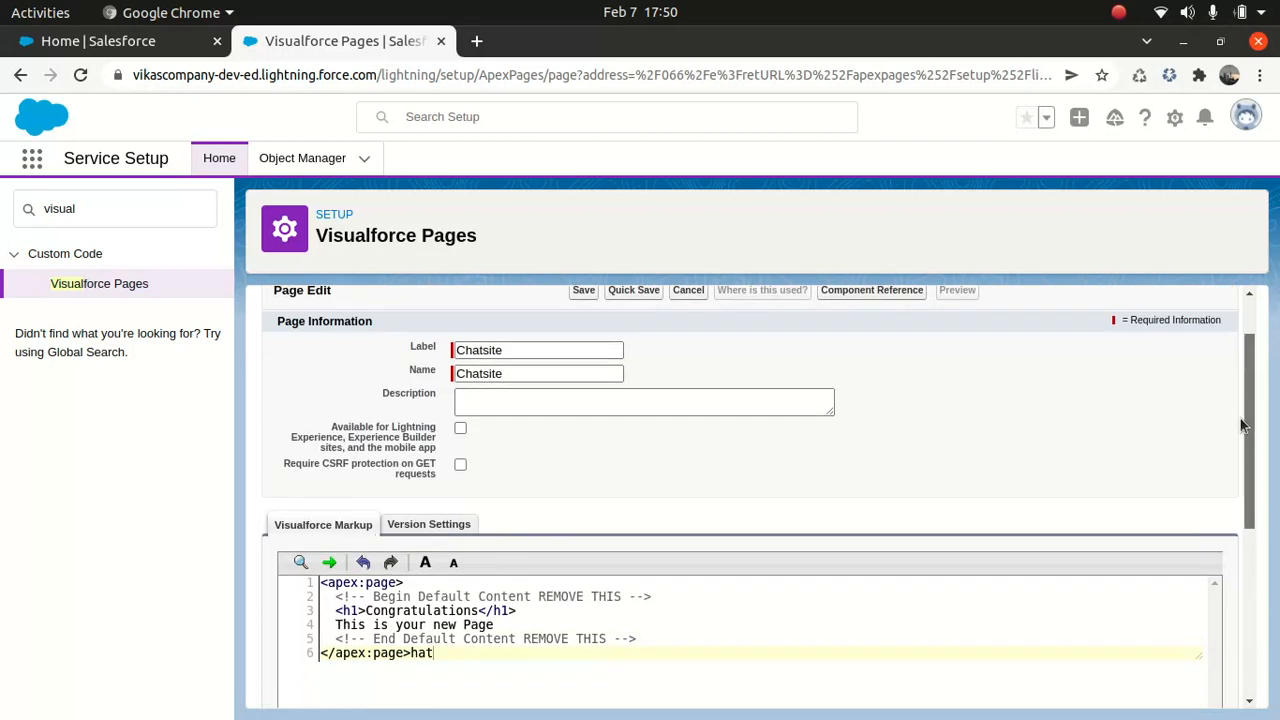
Step: Delete the stray 'hat' after line 5, paste the embedded chat snippet on a new line, and save the Chatsite page
{"action": "left_click", "coordinate": [651, 513]}
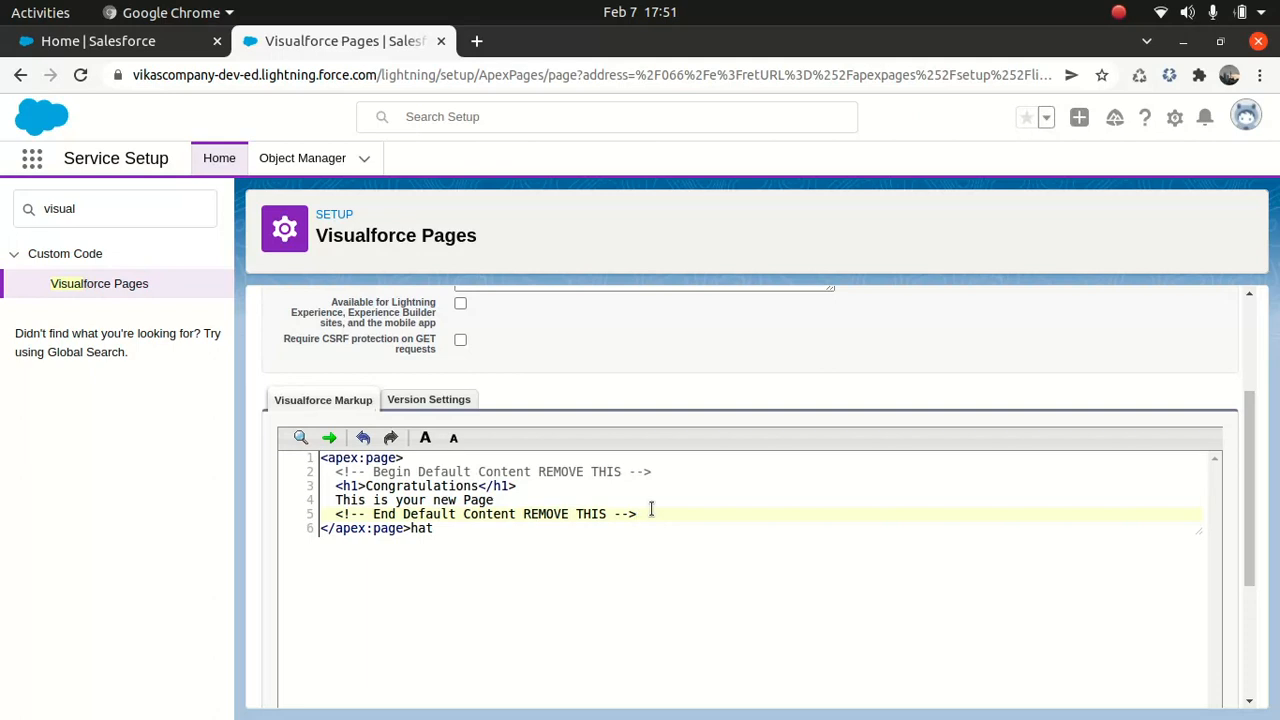
{"action": "left_click", "coordinate": [439, 528]}
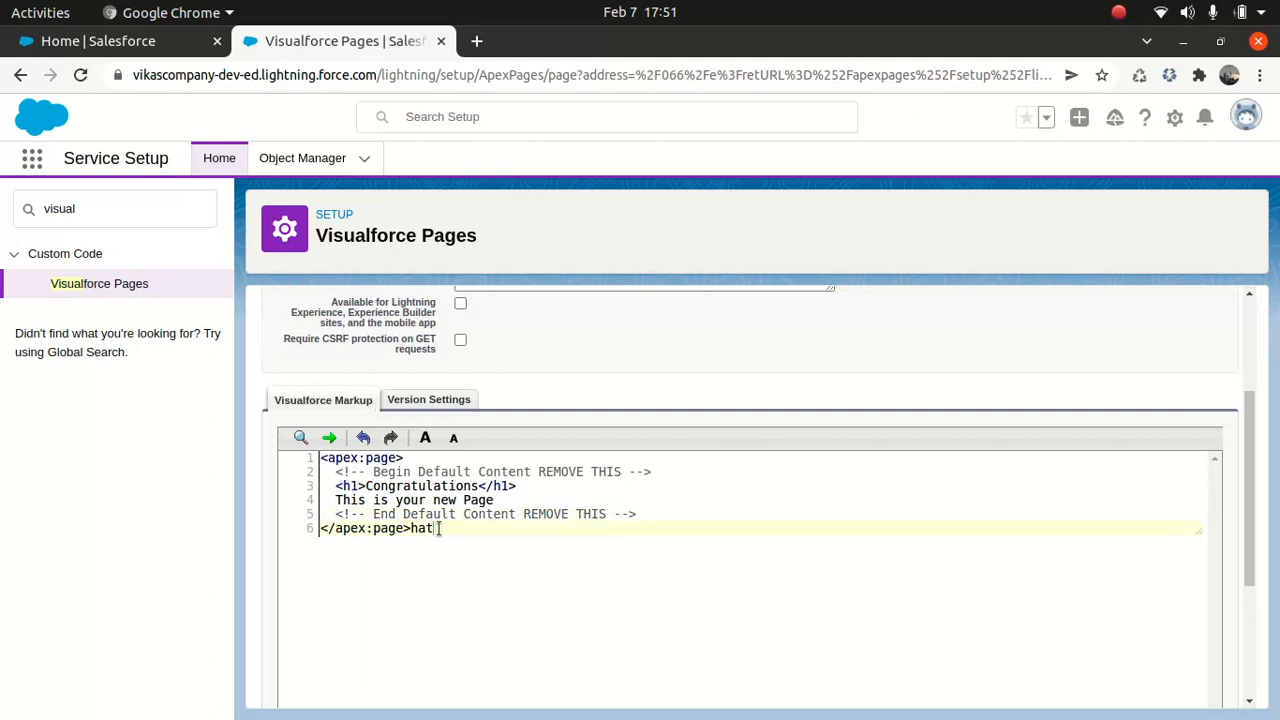
{"action": "key", "text": "BackSpace"}
{"action": "left_click", "coordinate": [667, 514]}
{"action": "key", "text": "Return"}
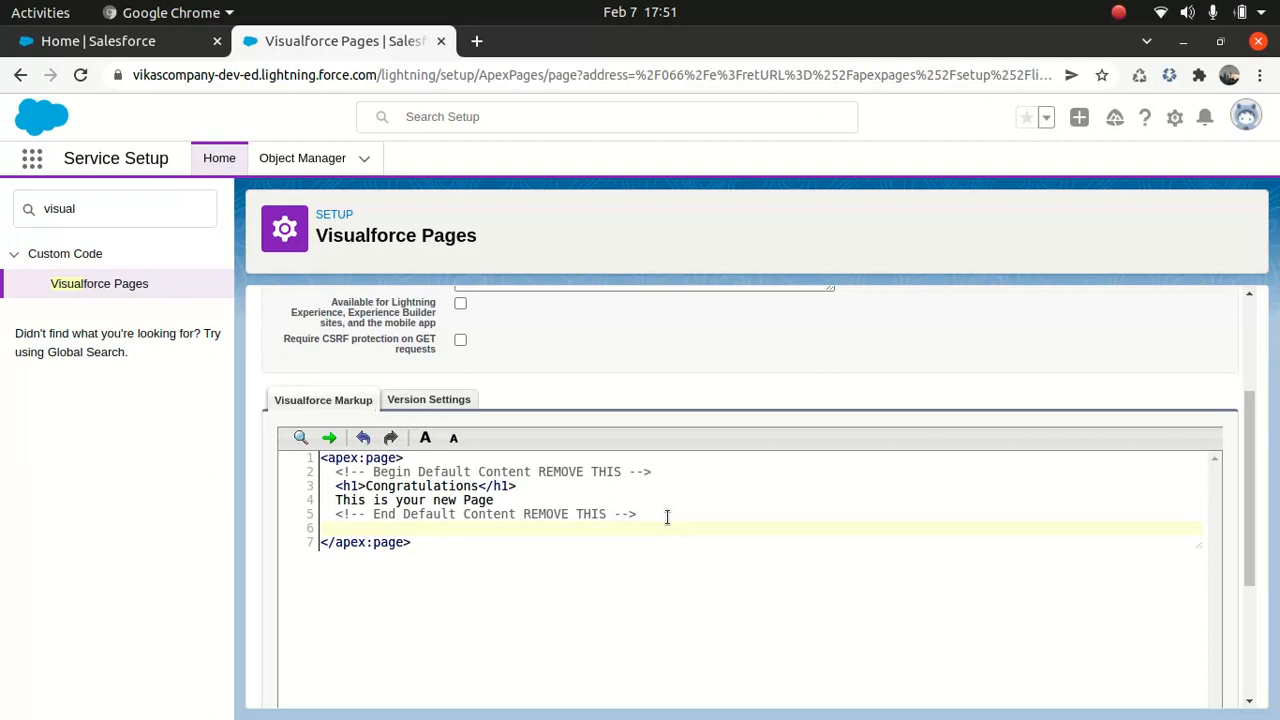
{"action": "key", "text": "ctrl+v"}
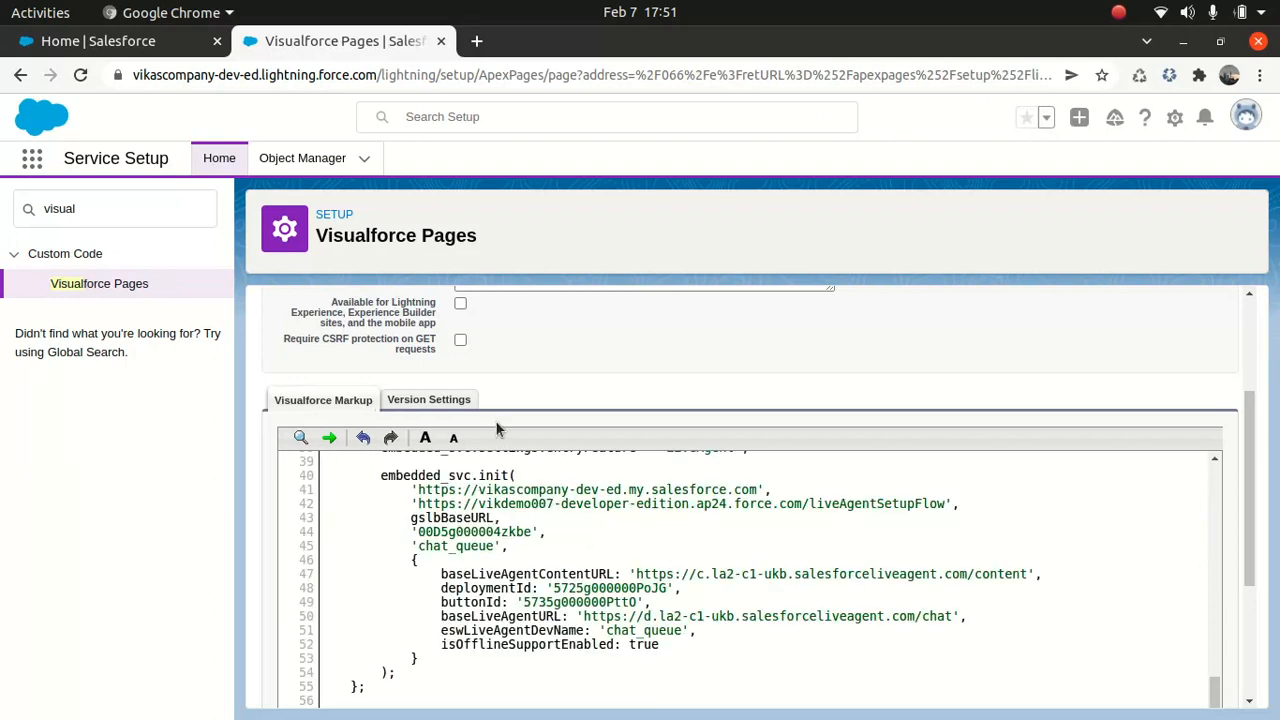
{"action": "left_click_drag", "start_coordinate": [1249, 490], "coordinate": [1249, 330]}
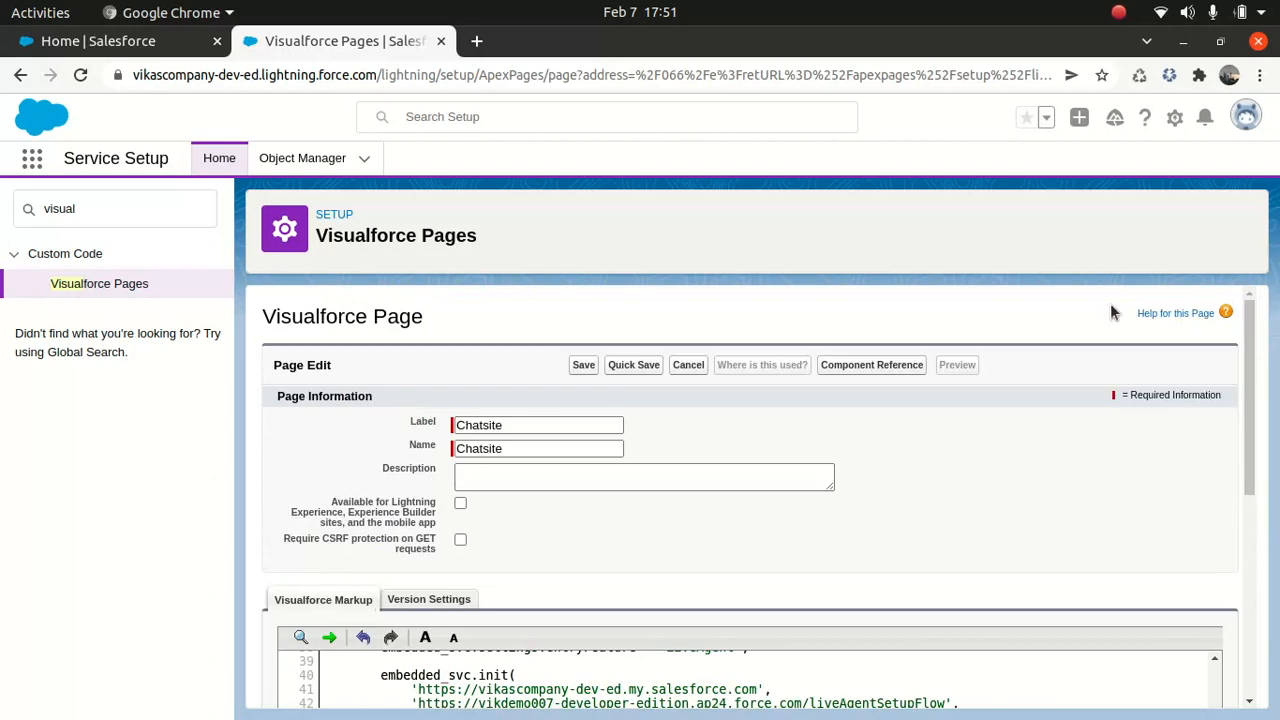
{"action": "left_click", "coordinate": [583, 365]}
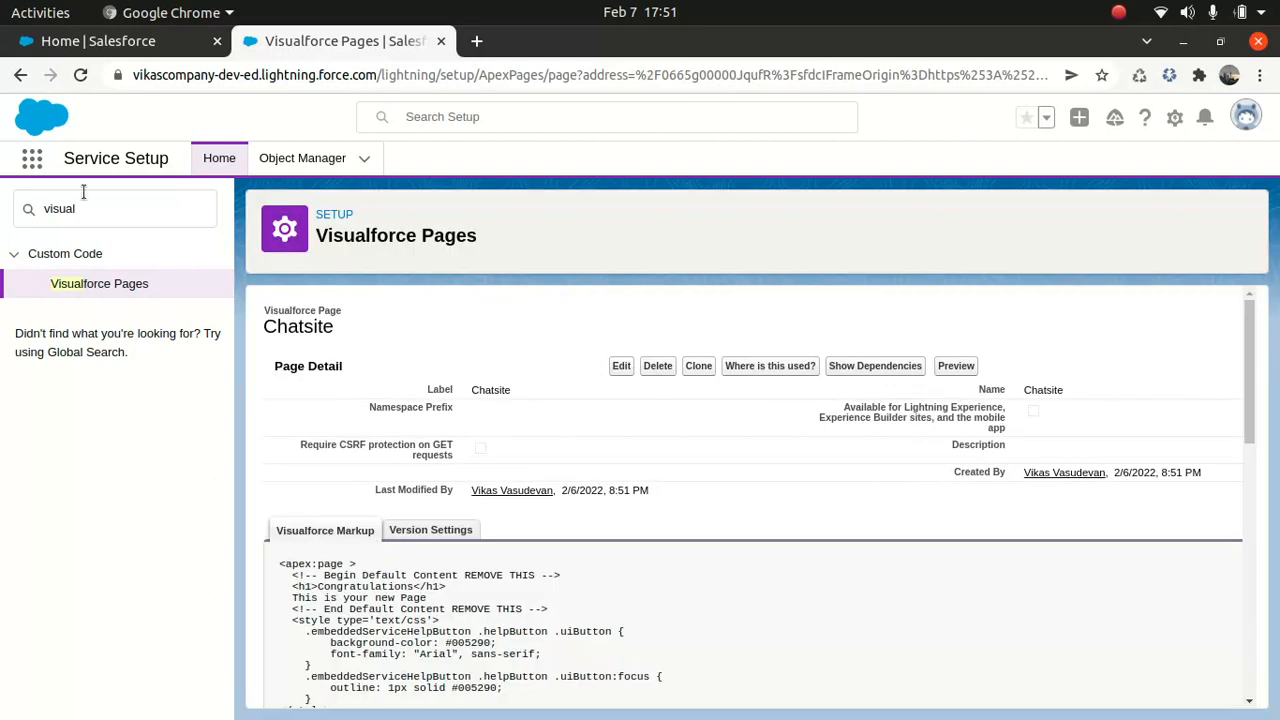
Step: Search the App Launcher for 'cas' to find Cases
{"action": "left_click", "coordinate": [33, 158]}
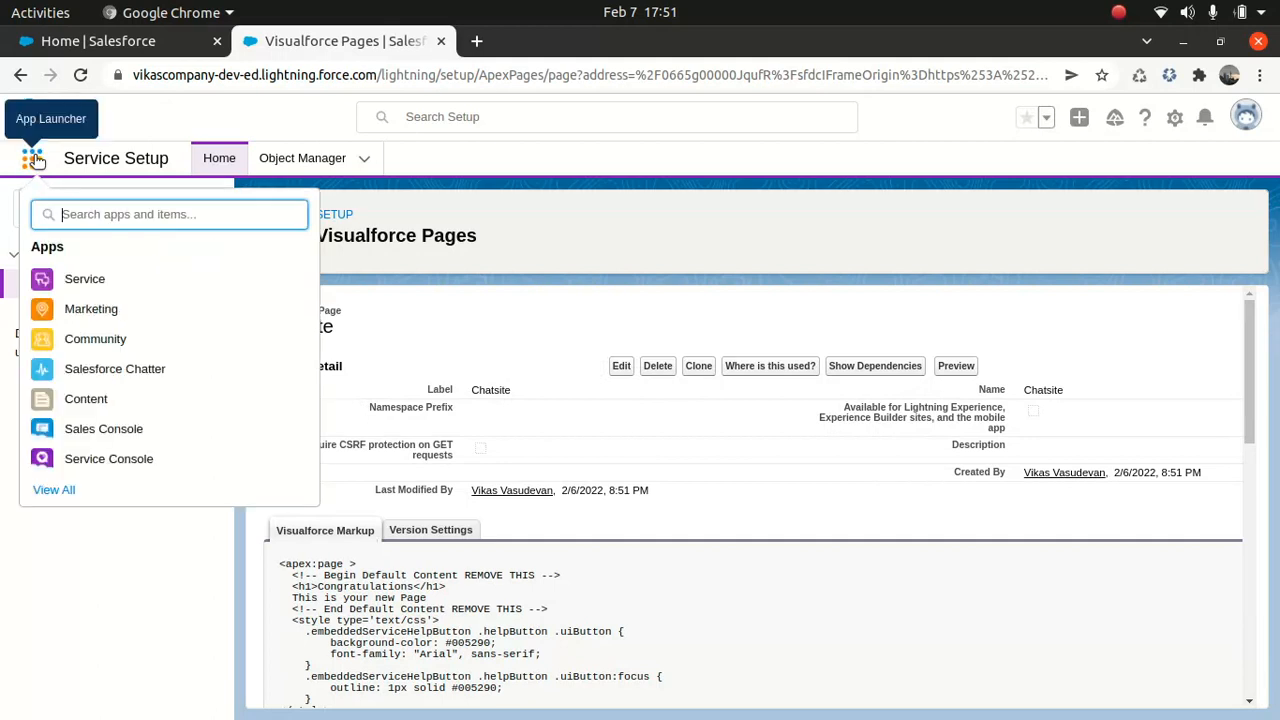
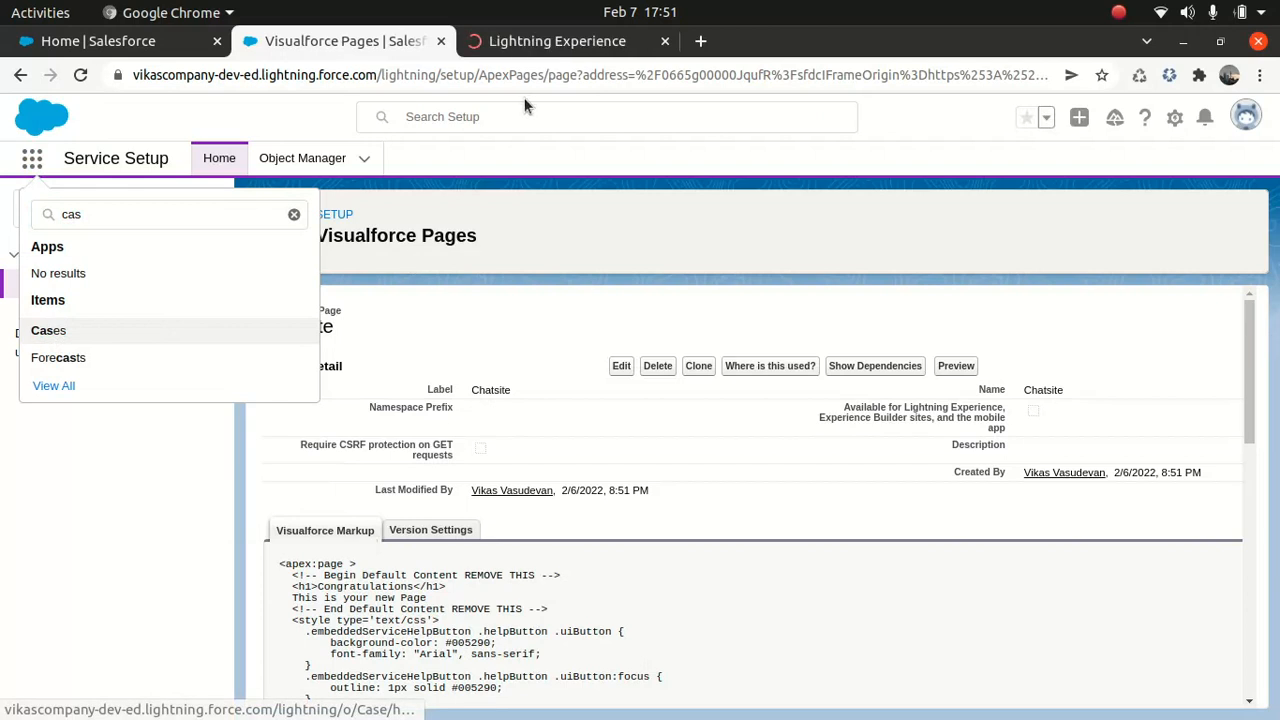
Step: Dismiss the MFA admin notice and switch the Cases list view to All Closed Cases
{"action": "left_click", "coordinate": [557, 41]}
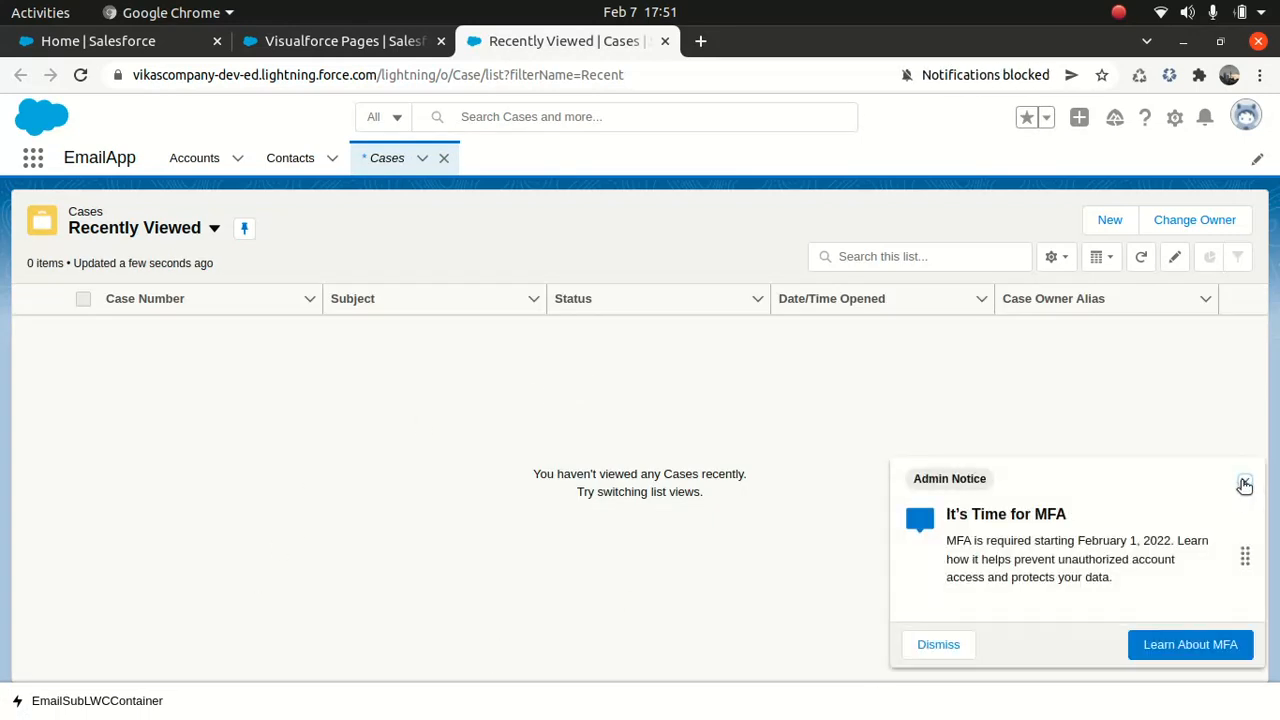
{"action": "left_click", "coordinate": [1245, 481]}
{"action": "left_click", "coordinate": [213, 228]}
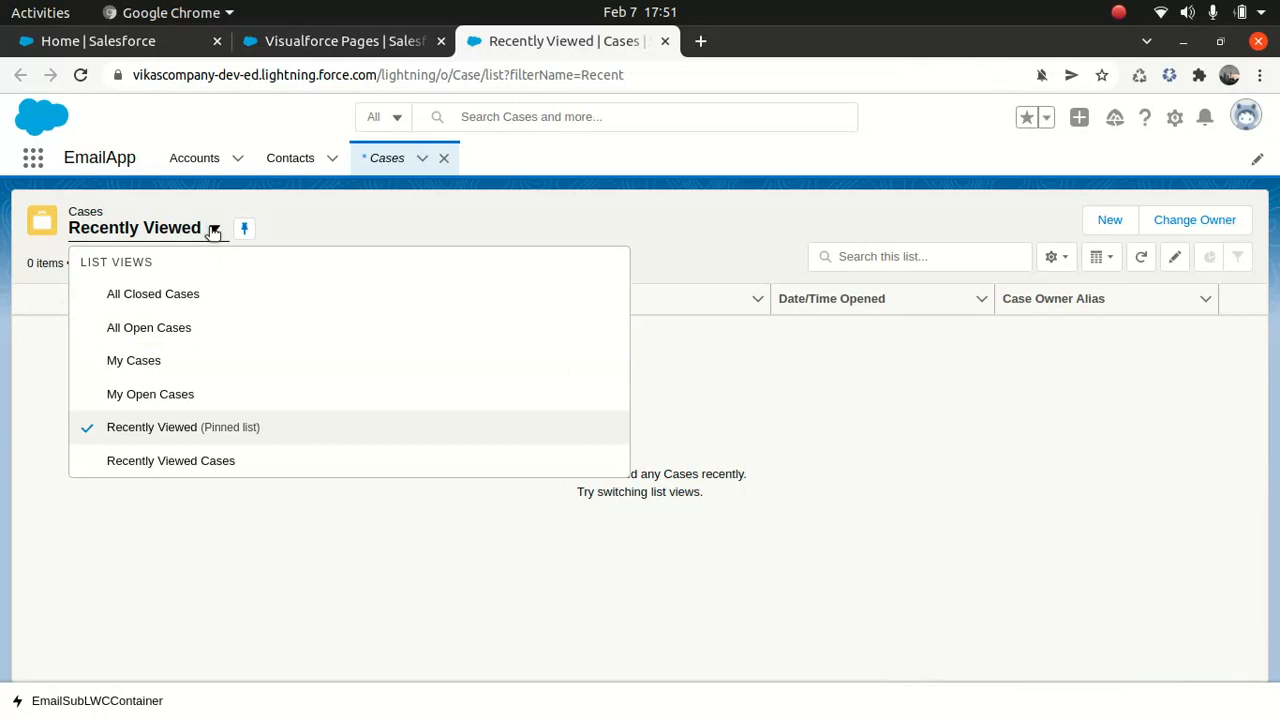
{"action": "left_click", "coordinate": [157, 292]}
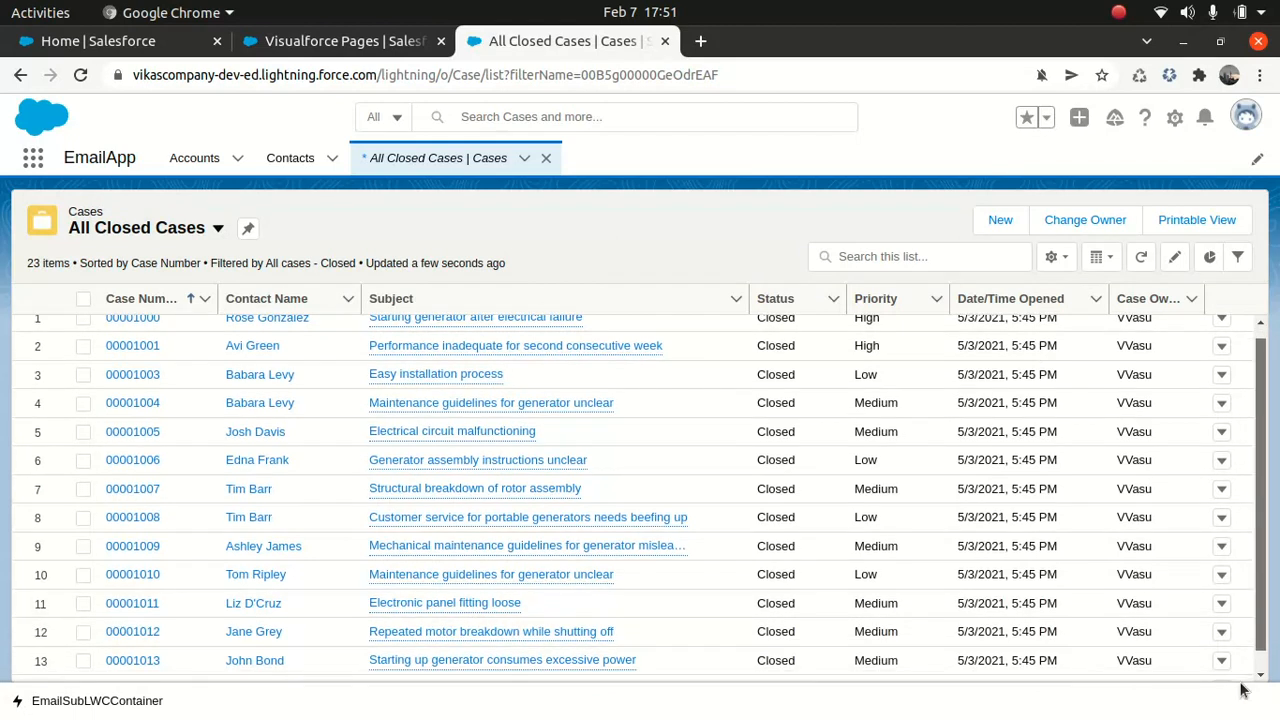
{"action": "scroll", "coordinate": [1260, 603], "scroll_direction": "down", "scroll_amount": 3}
{"action": "scroll", "coordinate": [1250, 580], "scroll_direction": "down", "scroll_amount": 2}
{"action": "scroll", "coordinate": [1240, 563], "scroll_direction": "down", "scroll_amount": 2}
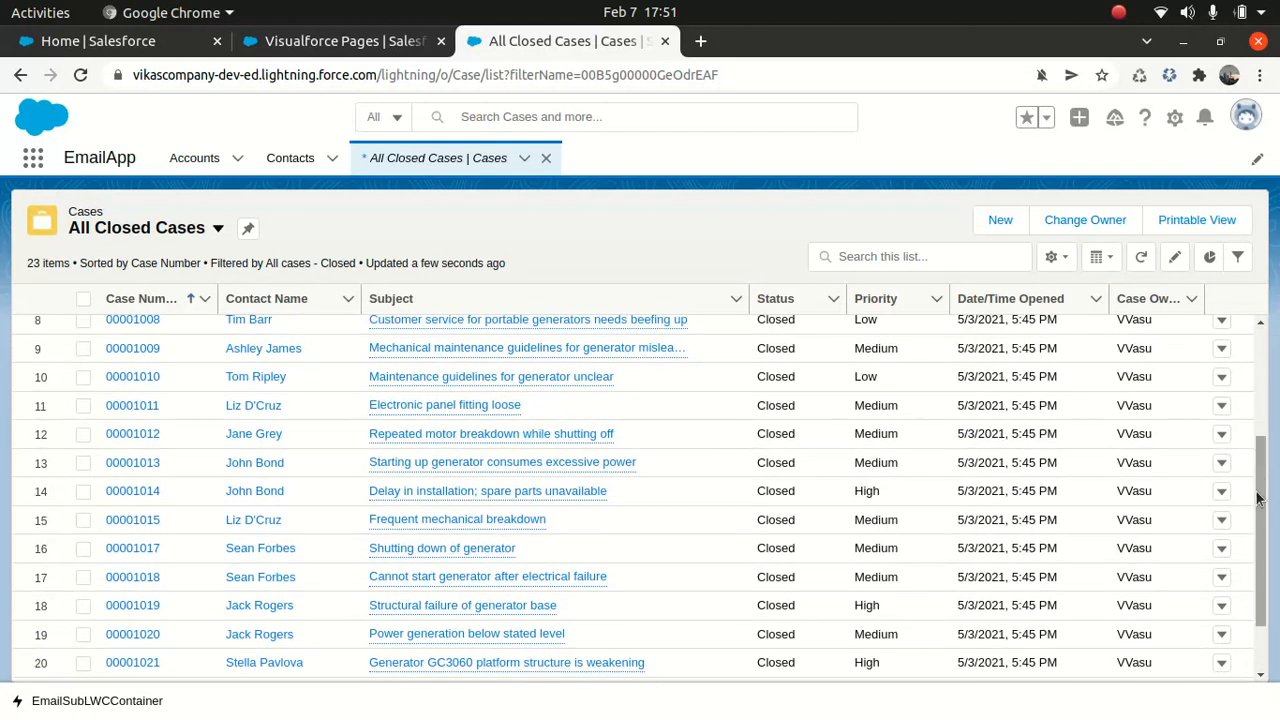
{"action": "scroll", "coordinate": [1258, 610], "scroll_direction": "down", "scroll_amount": 3}
{"action": "scroll", "coordinate": [1260, 660], "scroll_direction": "down", "scroll_amount": 3}
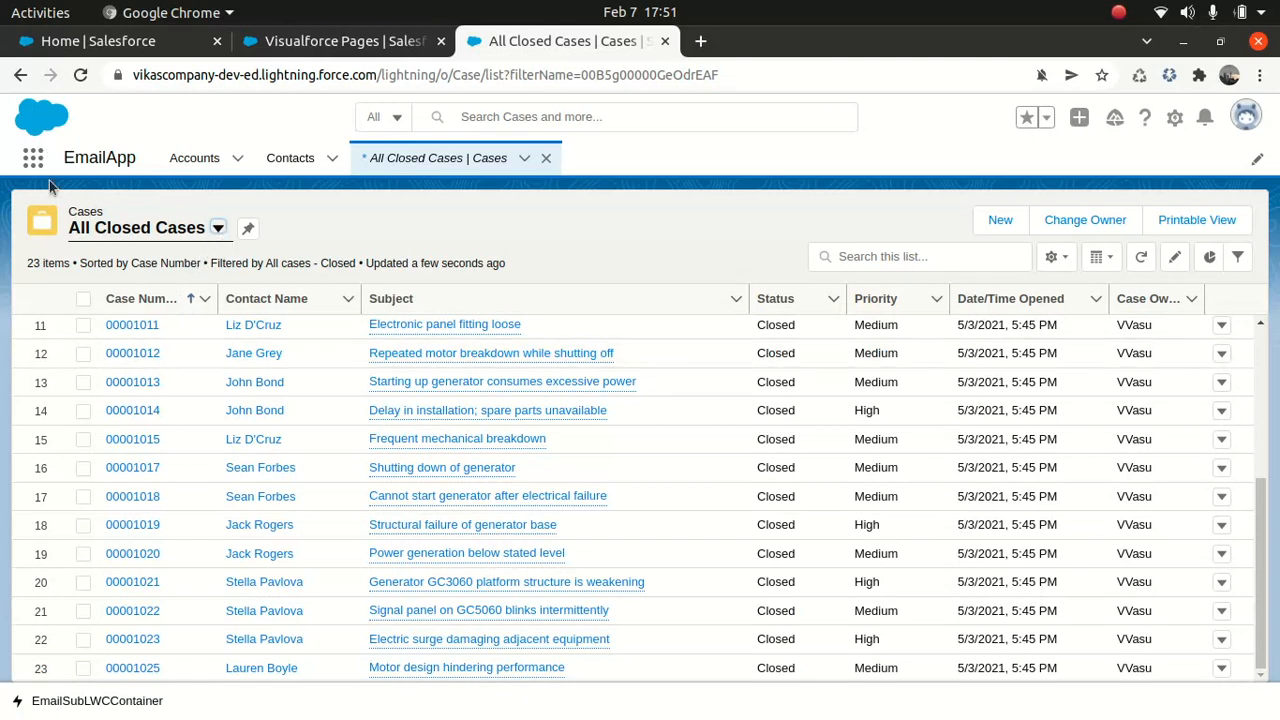
Step: Launch the Service Console app and switch the case list view to My Cases
{"action": "left_click", "coordinate": [33, 158]}
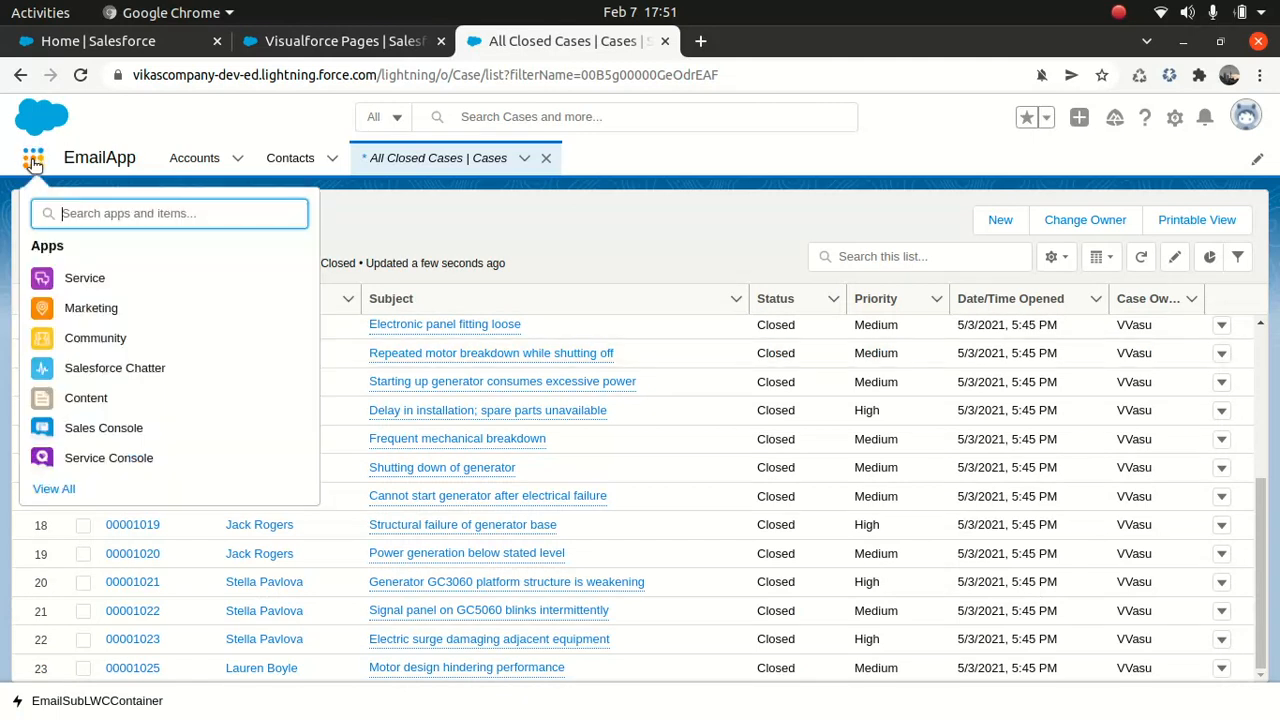
{"action": "type", "text": "ser"}
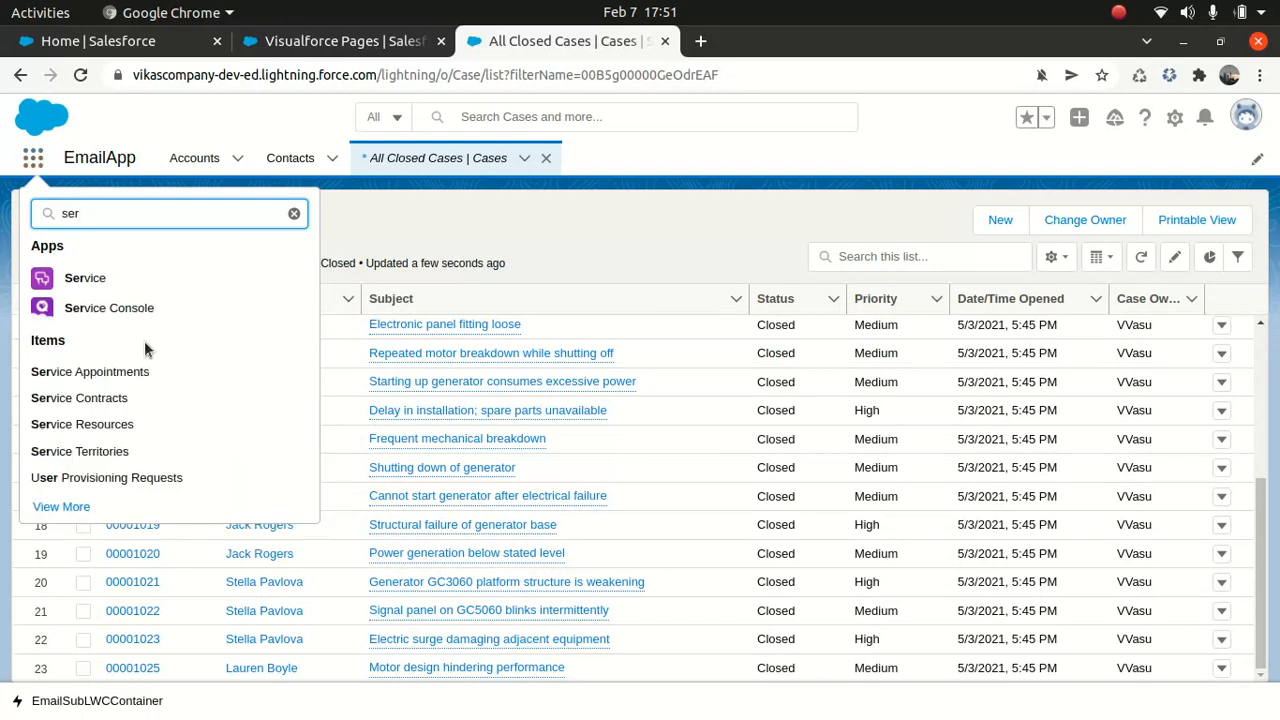
{"action": "left_click", "coordinate": [121, 307]}
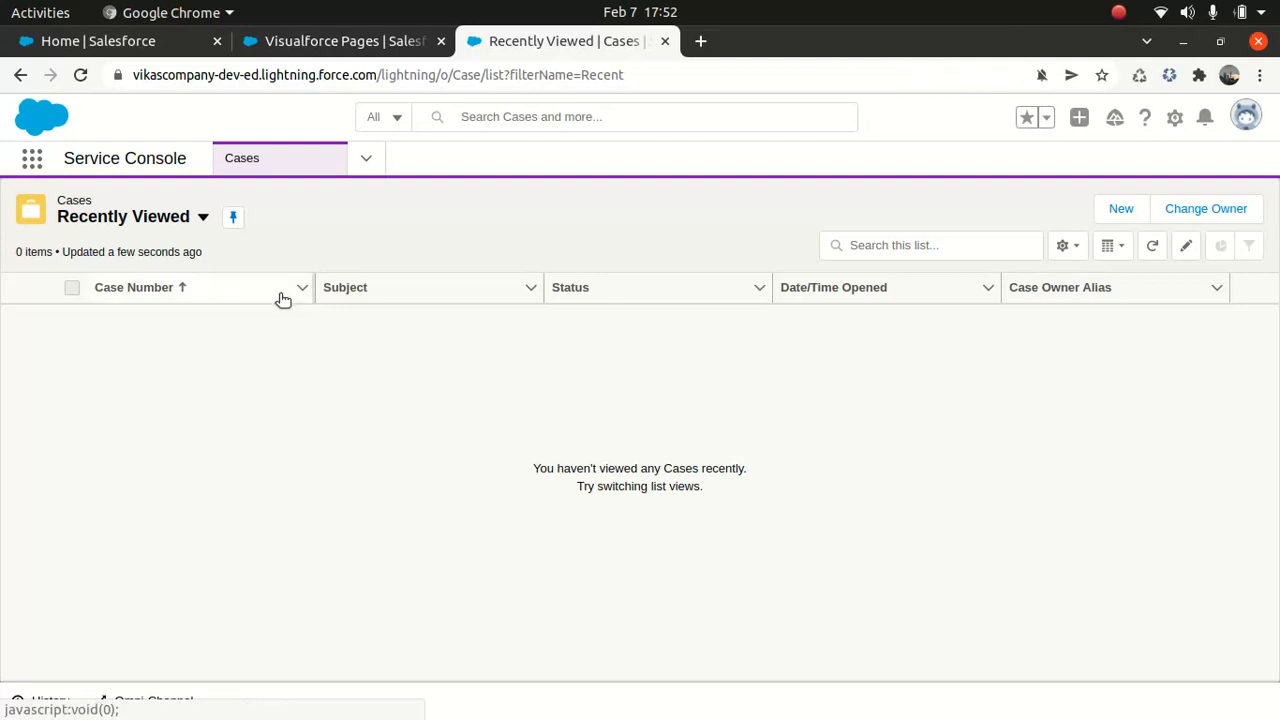
{"action": "left_click", "coordinate": [203, 216]}
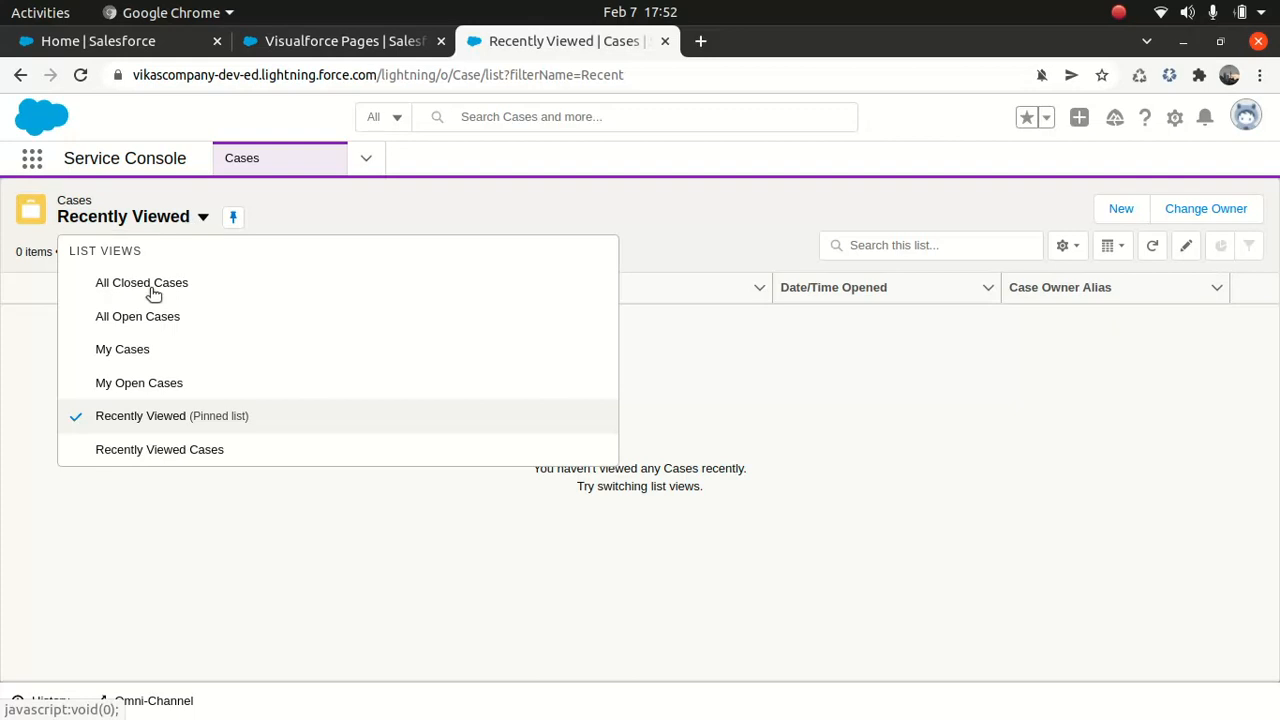
{"action": "left_click", "coordinate": [122, 349]}
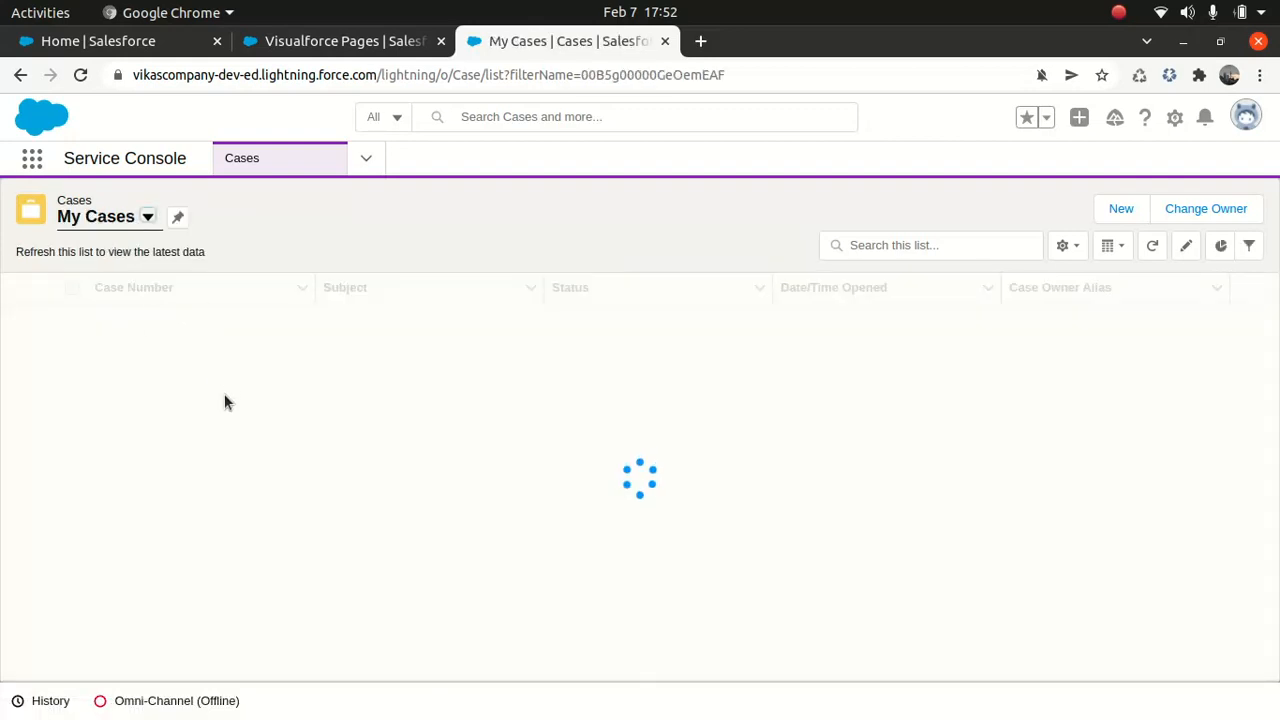
Step: Try the Service app instead and show its Cases list filtered to My Cases
{"action": "left_click", "coordinate": [32, 158]}
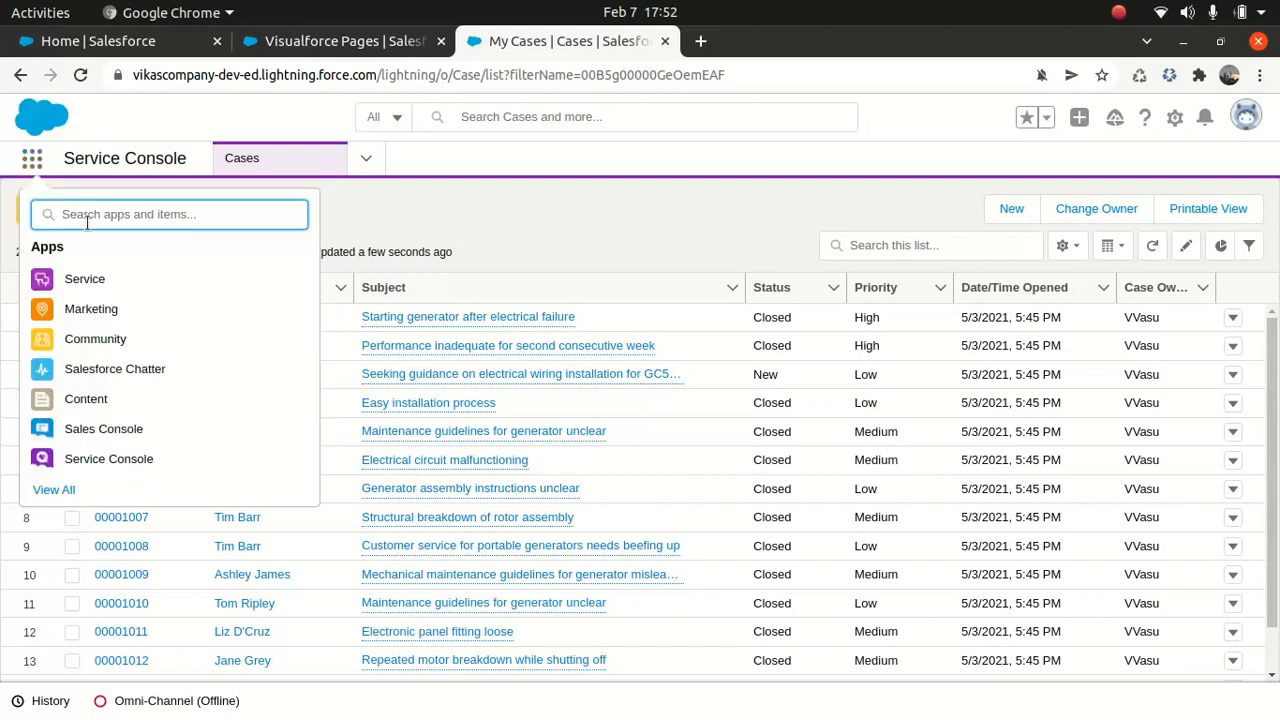
{"action": "left_click", "coordinate": [84, 279]}
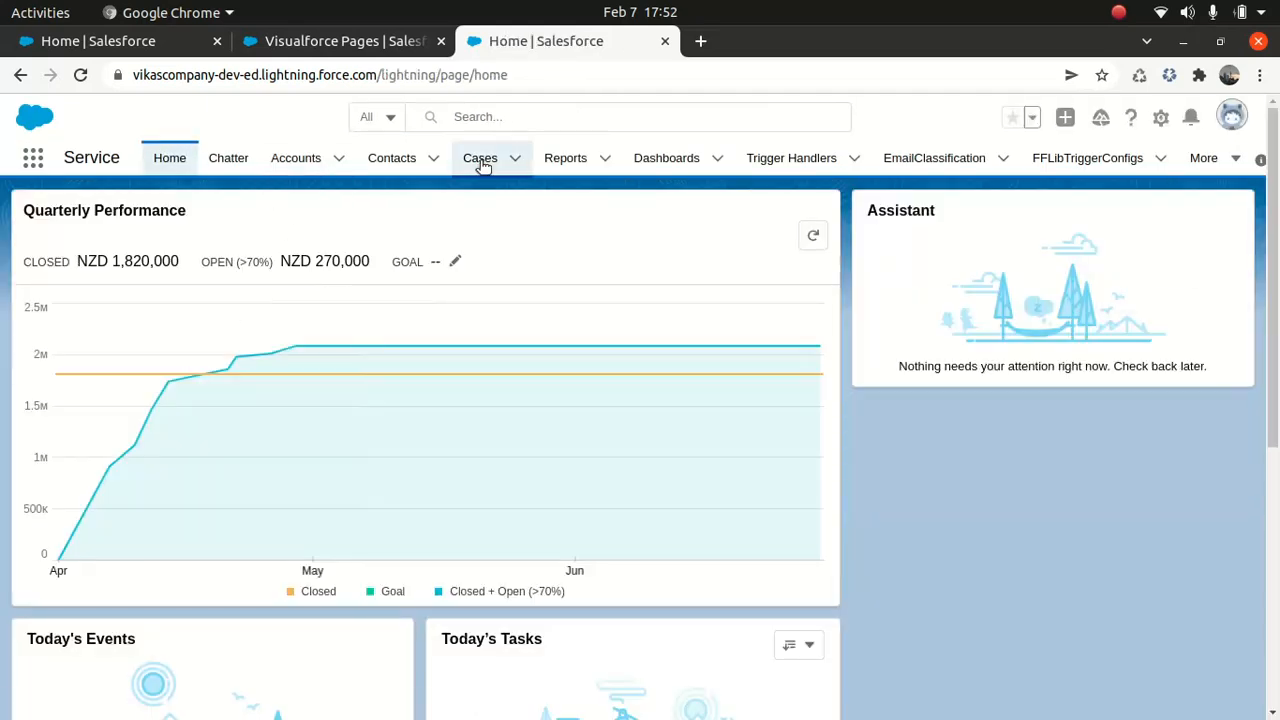
{"action": "left_click", "coordinate": [480, 158]}
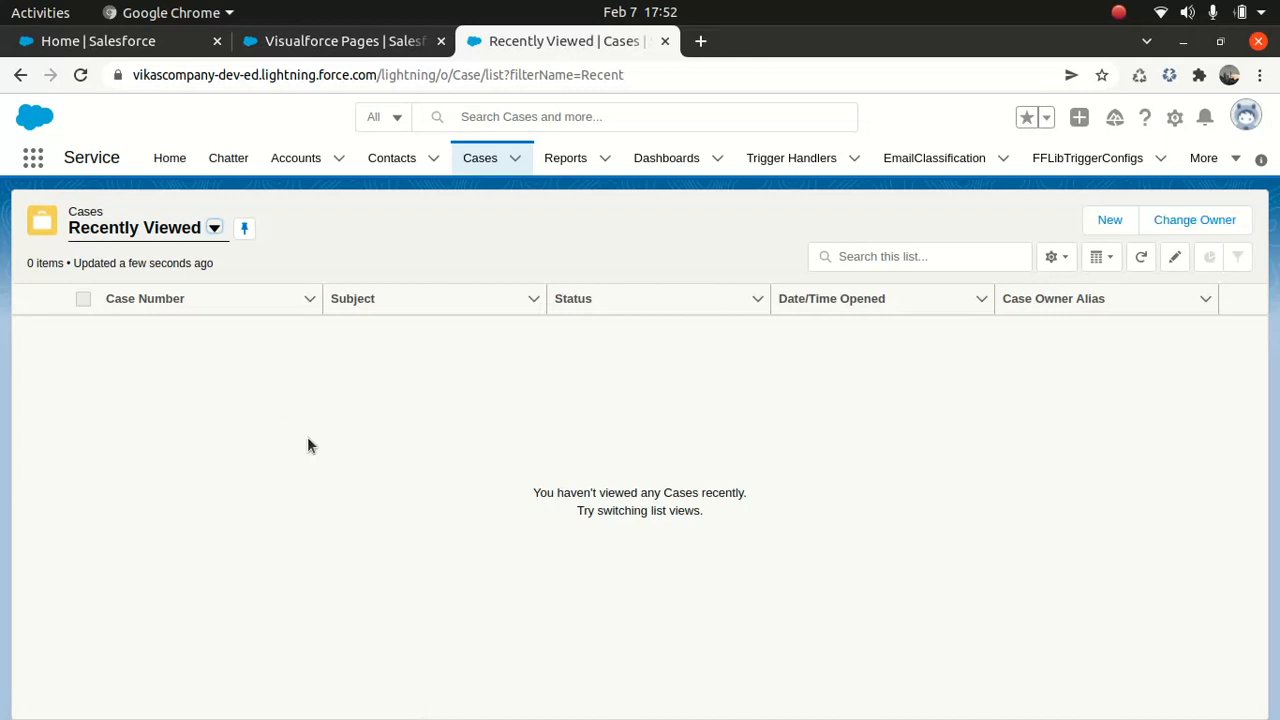
{"action": "left_click", "coordinate": [214, 228]}
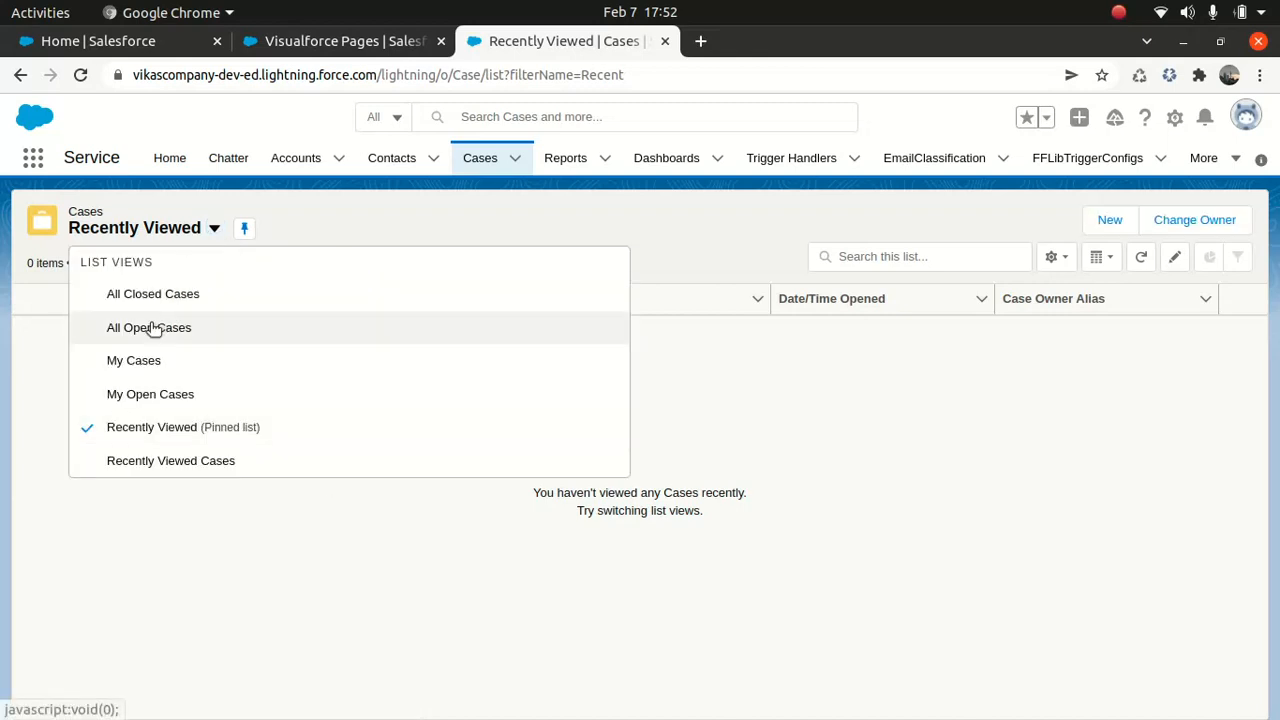
{"action": "left_click", "coordinate": [133, 360]}
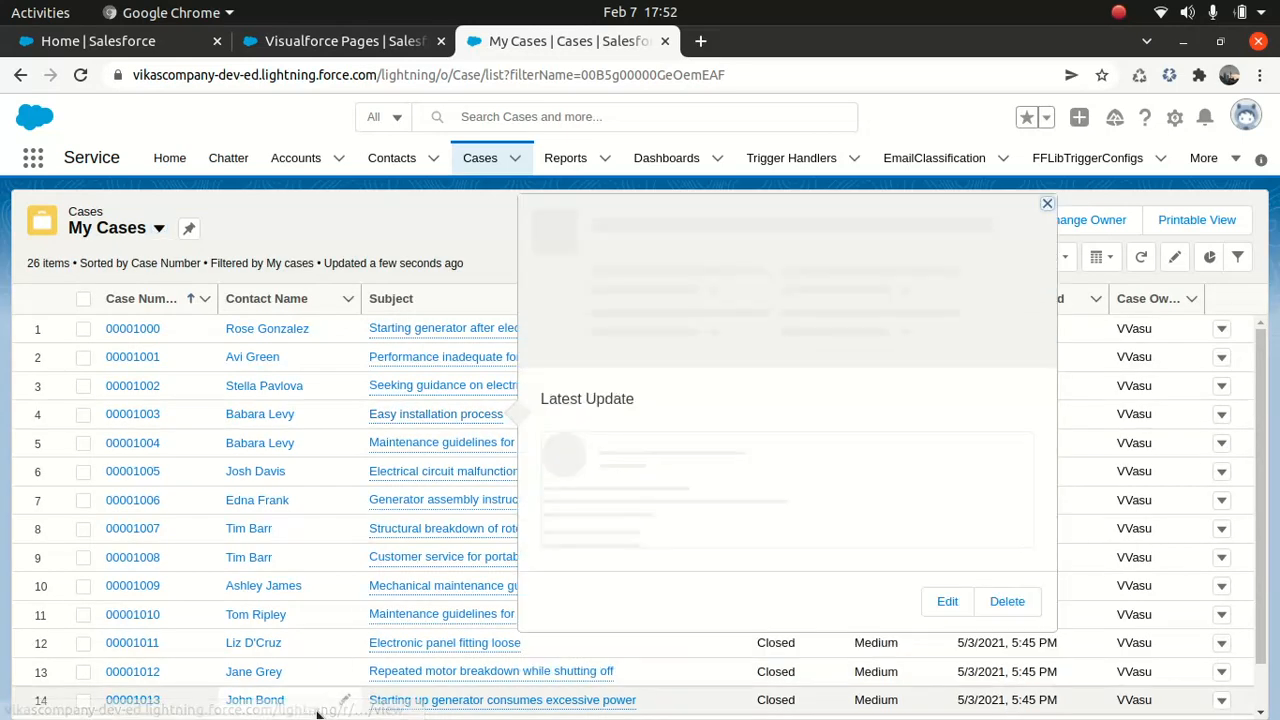
Step: Relaunch the Service Console app from the App Launcher
{"action": "left_click", "coordinate": [34, 158]}
{"action": "type", "text": "ser"}
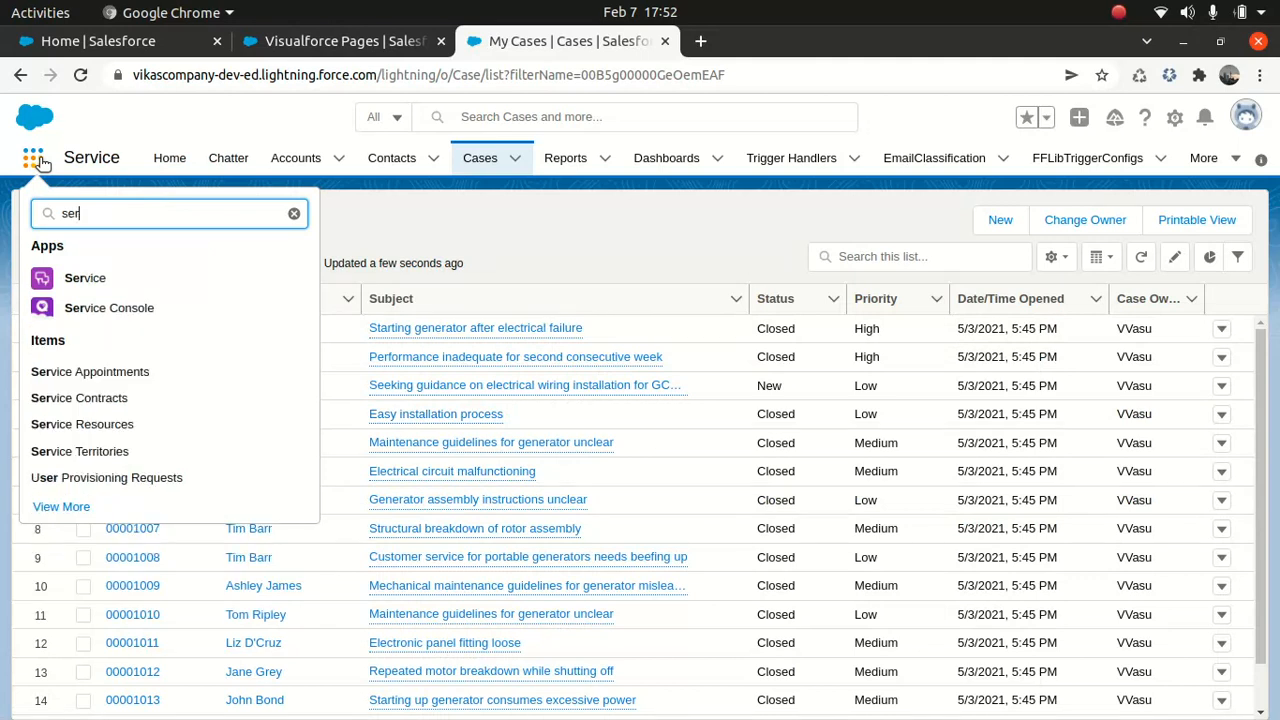
{"action": "left_click", "coordinate": [109, 307]}
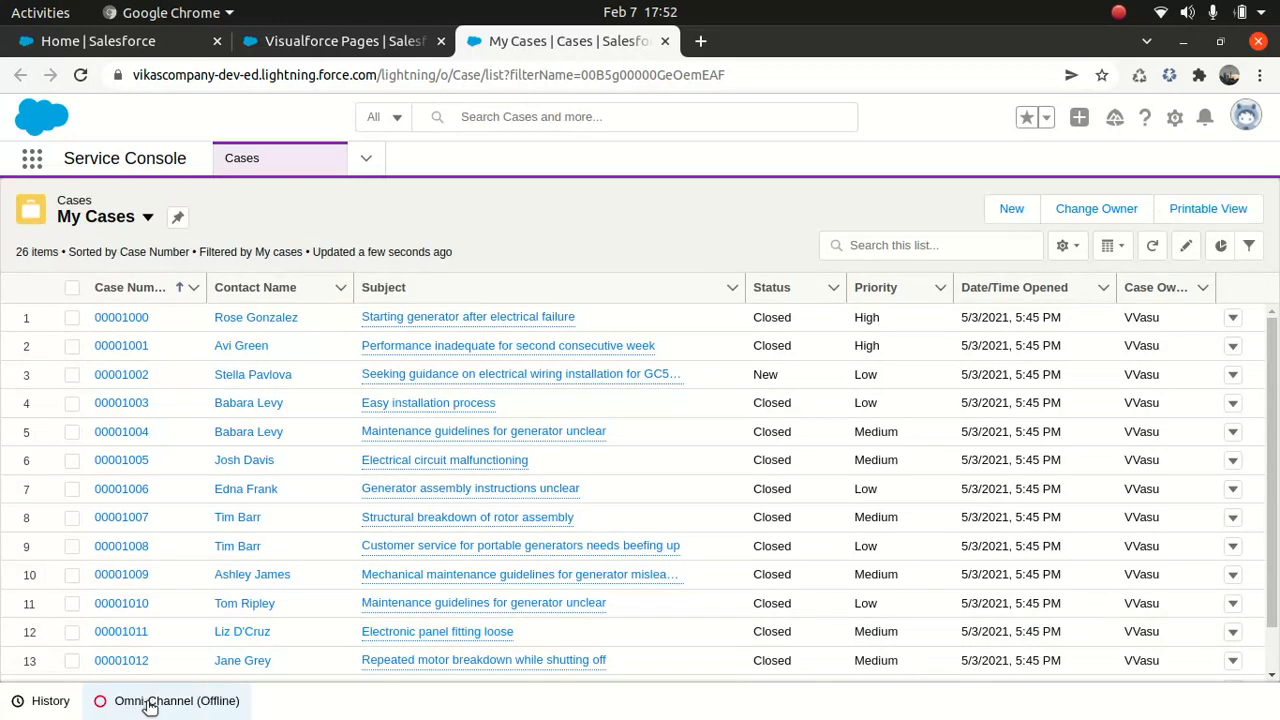
Step: Set the agent's Omni-Channel presence status to Available - Chat
{"action": "left_click", "coordinate": [148, 703]}
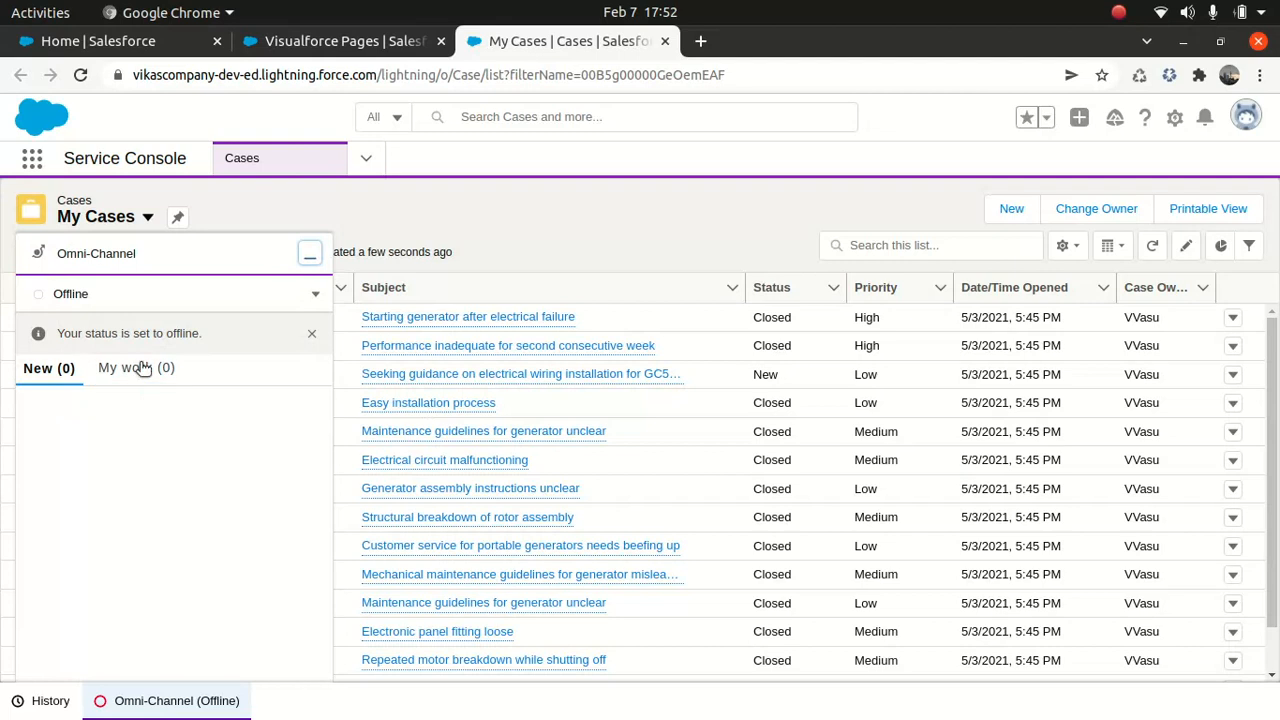
{"action": "left_click", "coordinate": [315, 294]}
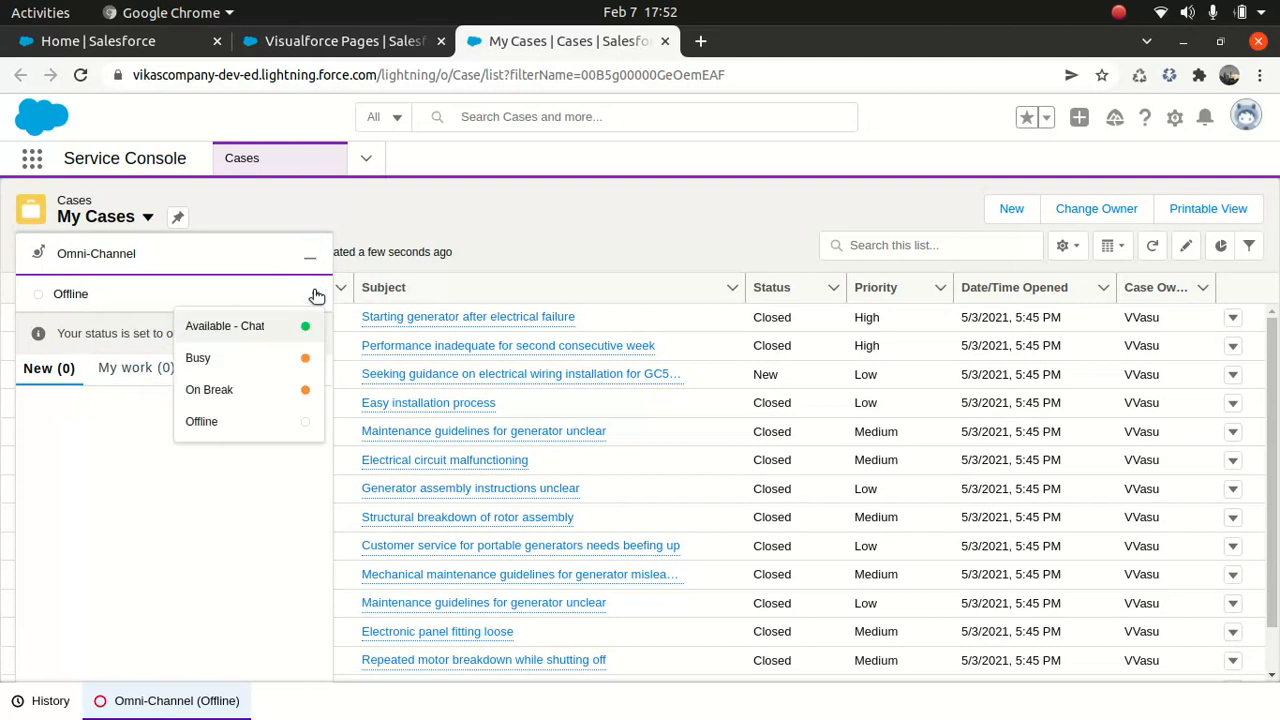
{"action": "left_click", "coordinate": [230, 325]}
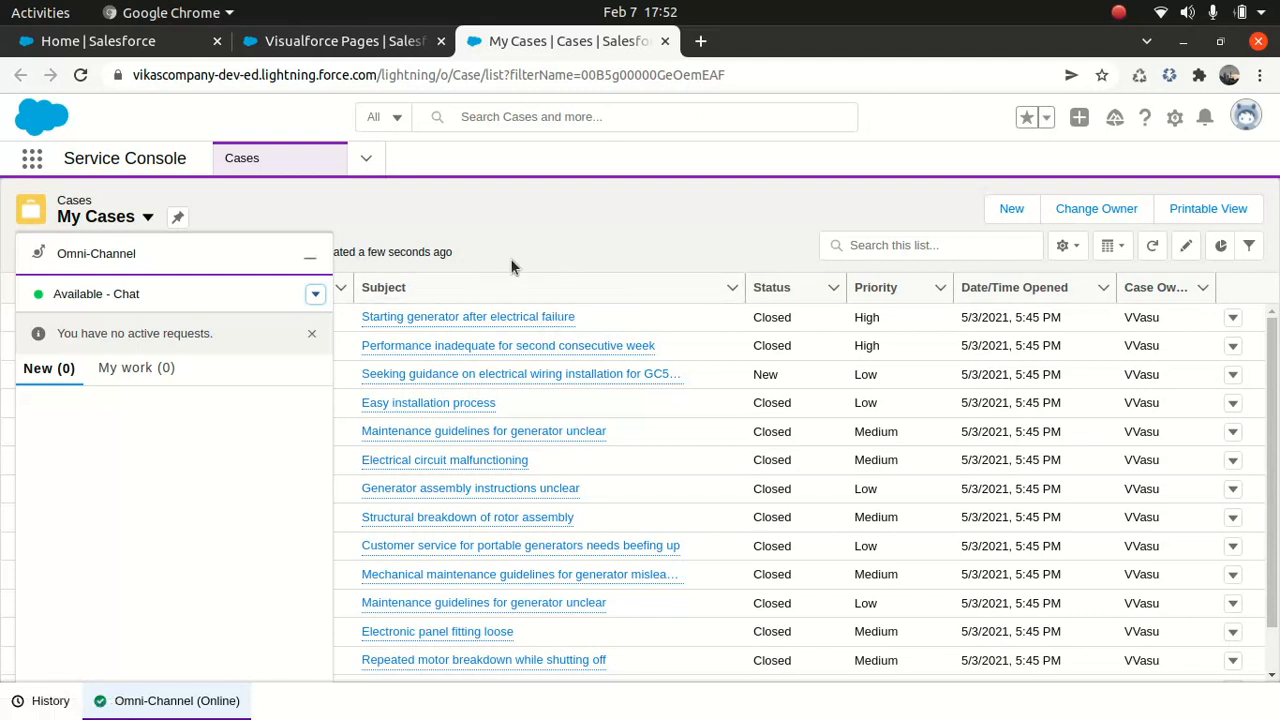
{"action": "left_click", "coordinate": [345, 41]}
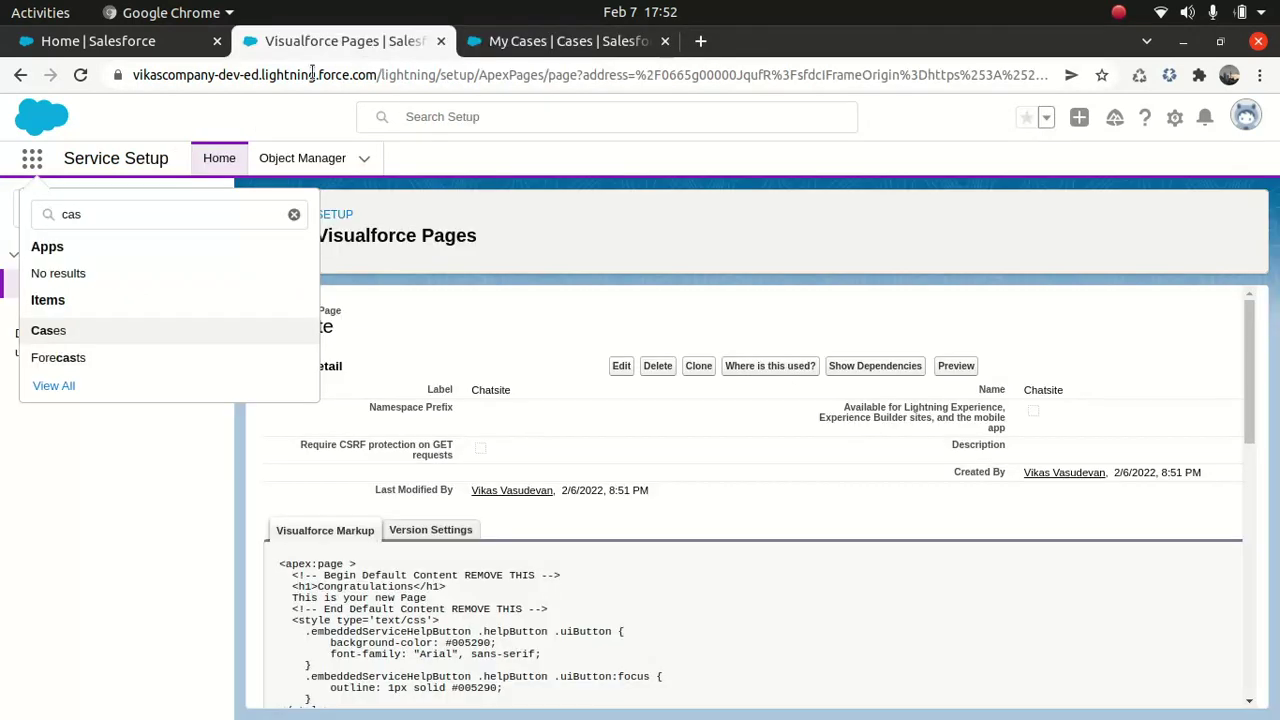
{"action": "left_click", "coordinate": [500, 41]}
{"action": "left_click", "coordinate": [310, 256]}
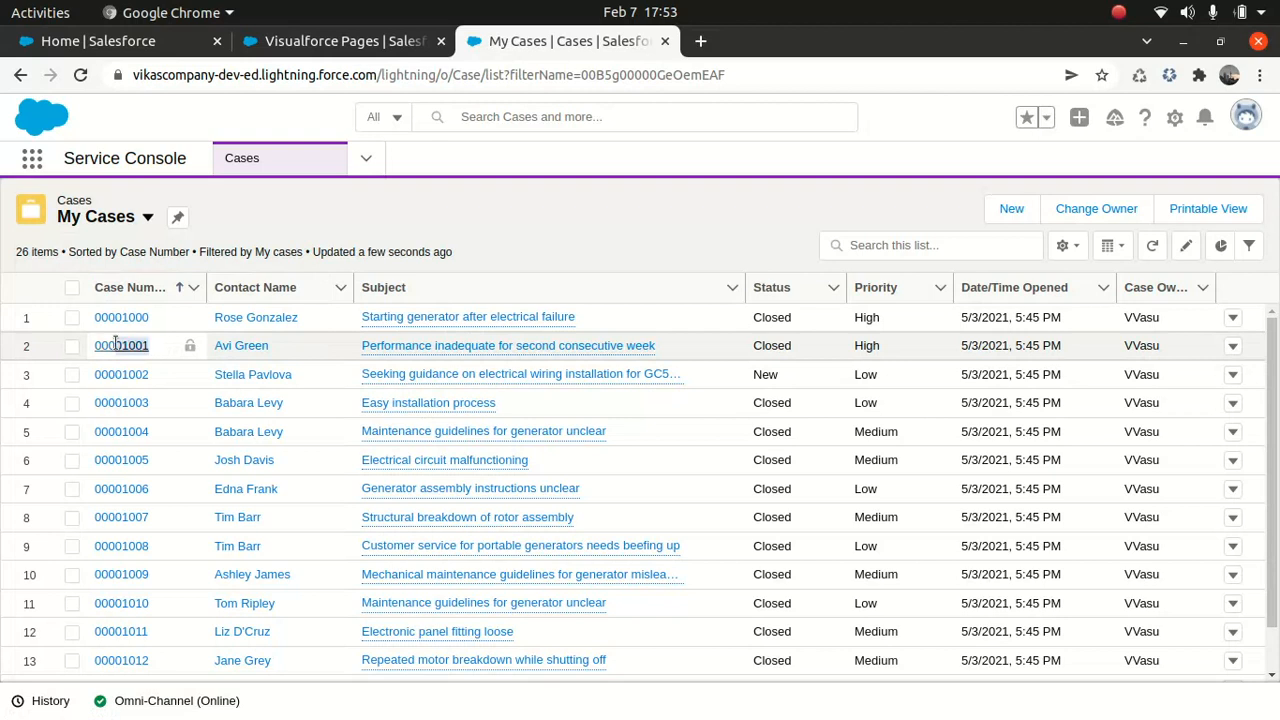
Step: Select case number 00001001, then preview the Chatsite Visualforce page in a new tab
{"action": "left_click_drag", "start_coordinate": [150, 345], "coordinate": [92, 348]}
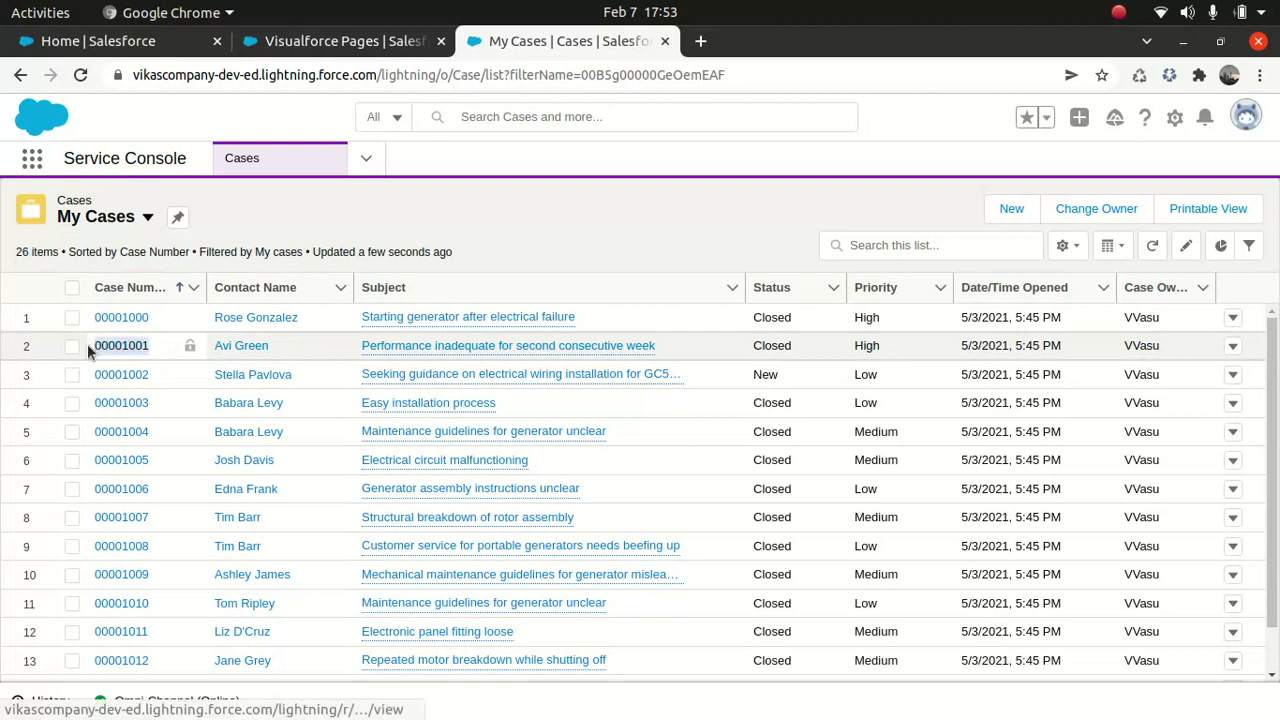
{"action": "left_click", "coordinate": [343, 41]}
{"action": "left_click", "coordinate": [956, 366]}
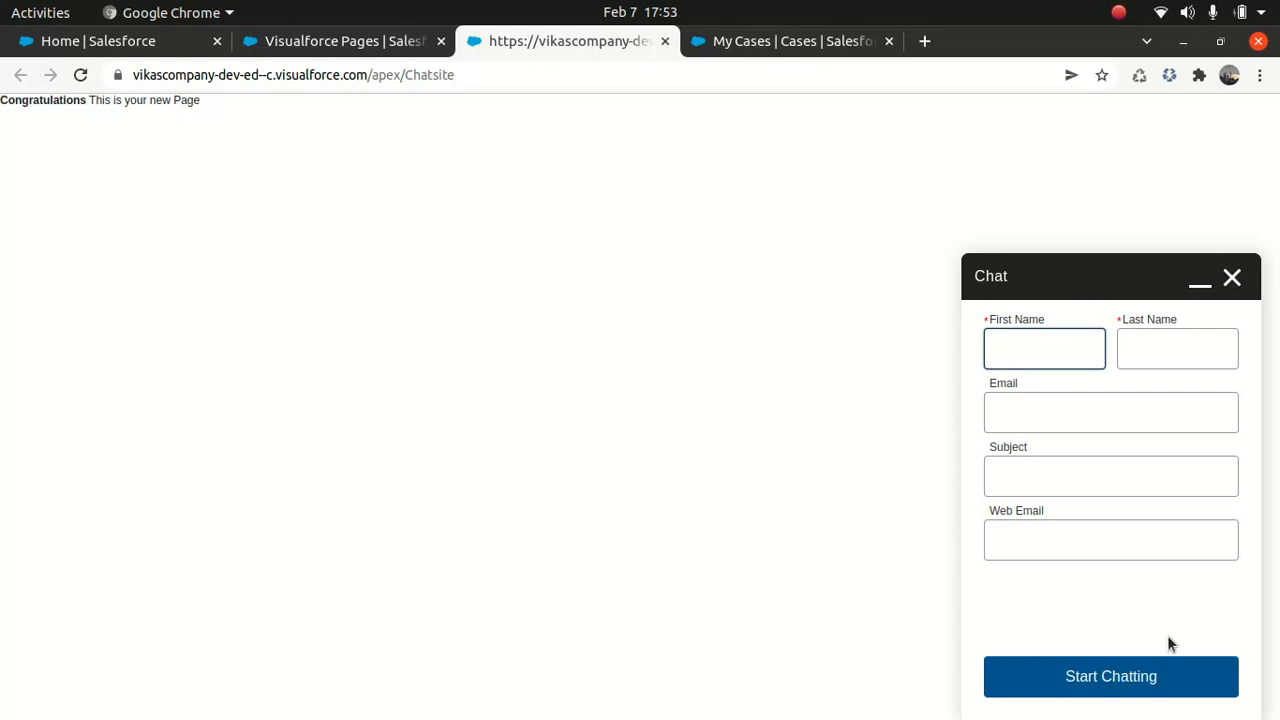
{"action": "type", "text": "V"}
Step: Fill the pre-chat form's name, email, subject and web email fields and start chatting
{"action": "key", "text": "Tab"}
{"action": "type", "text": "v"}
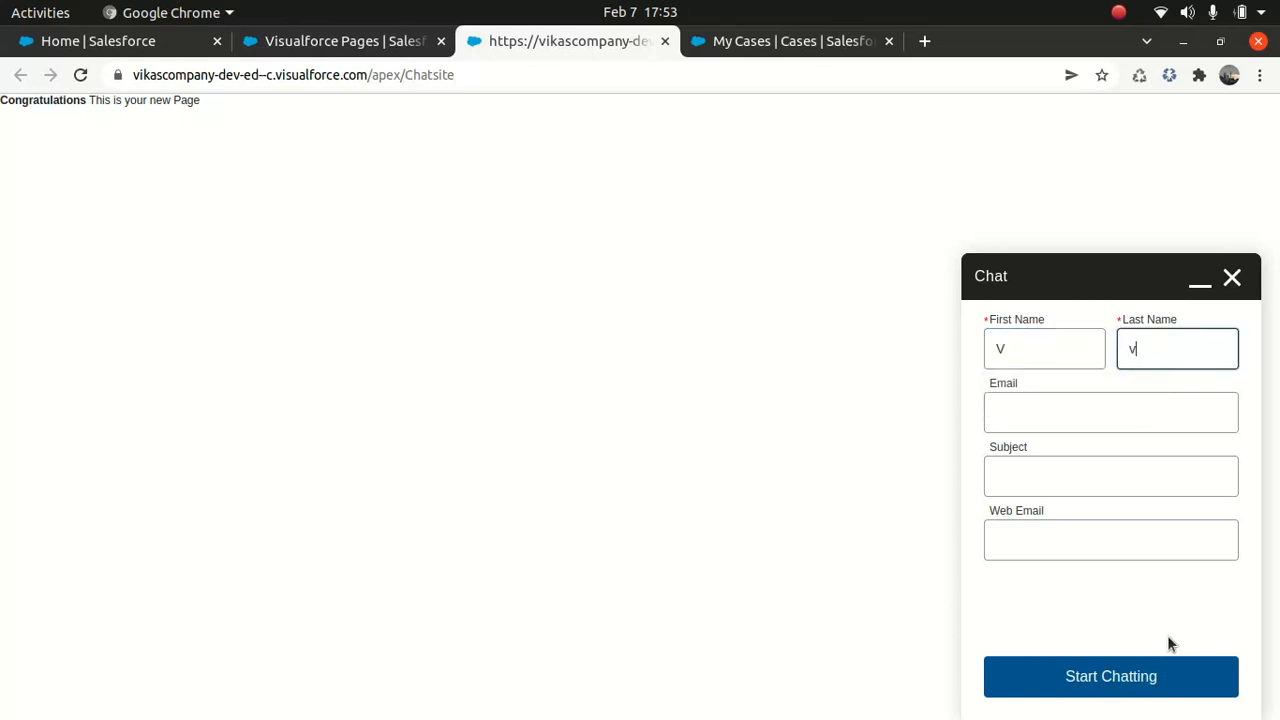
{"action": "key", "text": "Tab"}
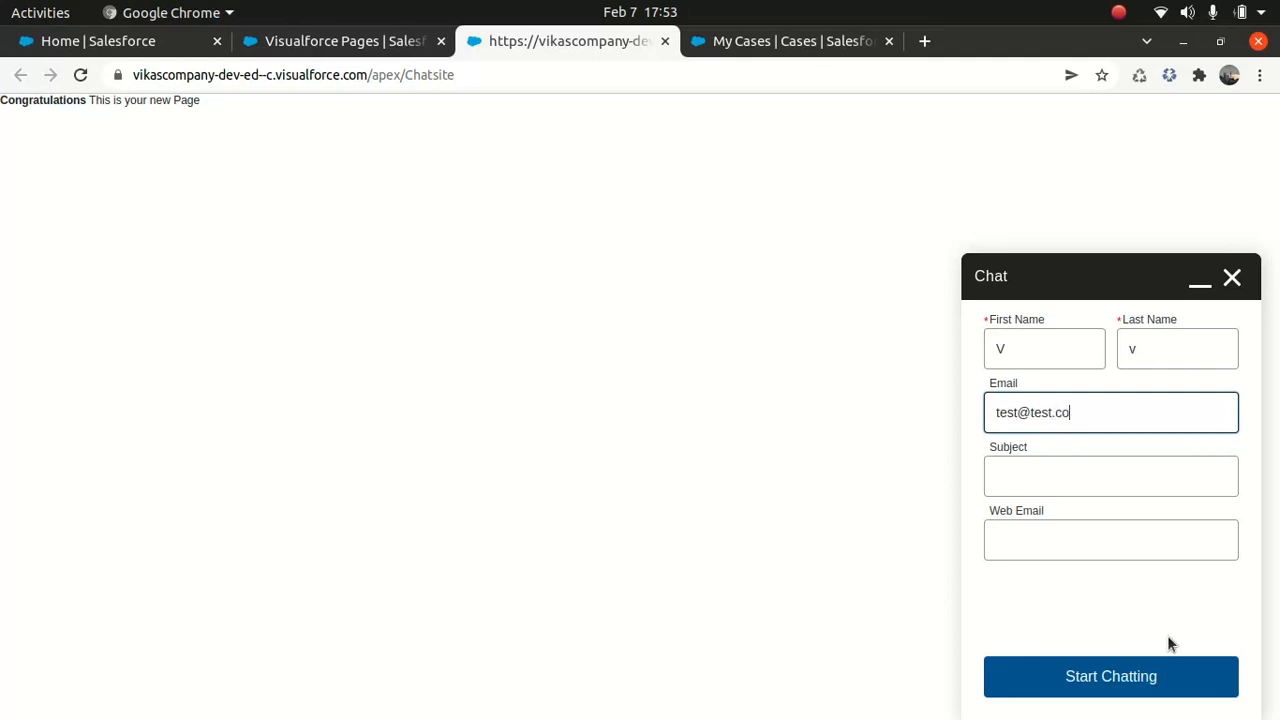
{"action": "type", "text": "m"}
{"action": "key", "text": "Tab"}
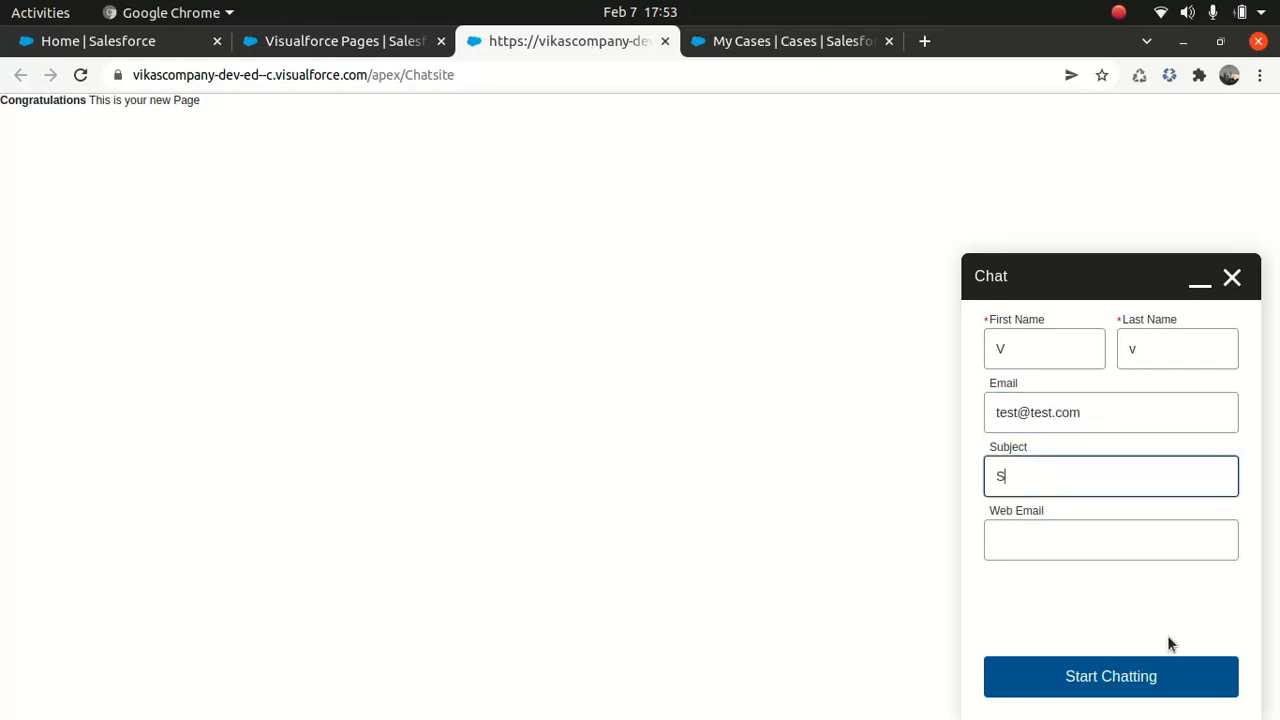
{"action": "type", "text": "us for "}
{"action": "type", "text": "00001001"}
{"action": "left_click", "coordinate": [1078, 540]}
{"action": "type", "text": "te"}
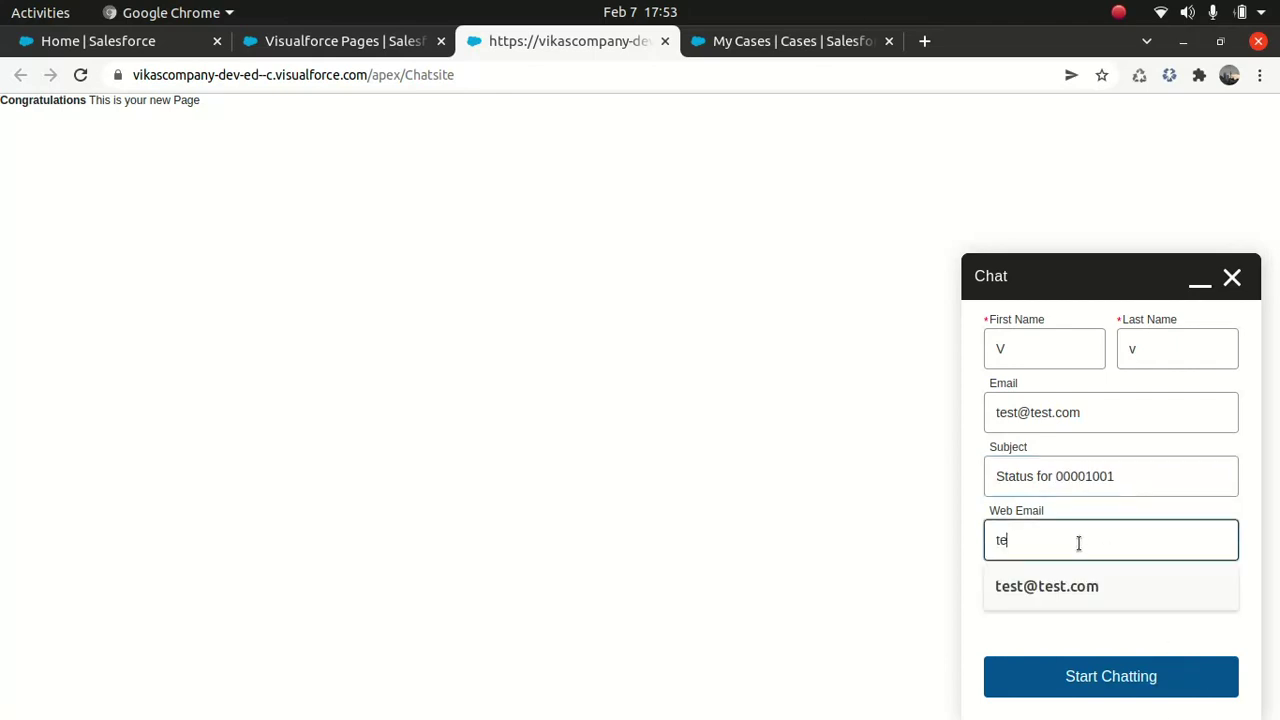
{"action": "left_click", "coordinate": [1051, 586]}
{"action": "left_click", "coordinate": [1090, 676]}
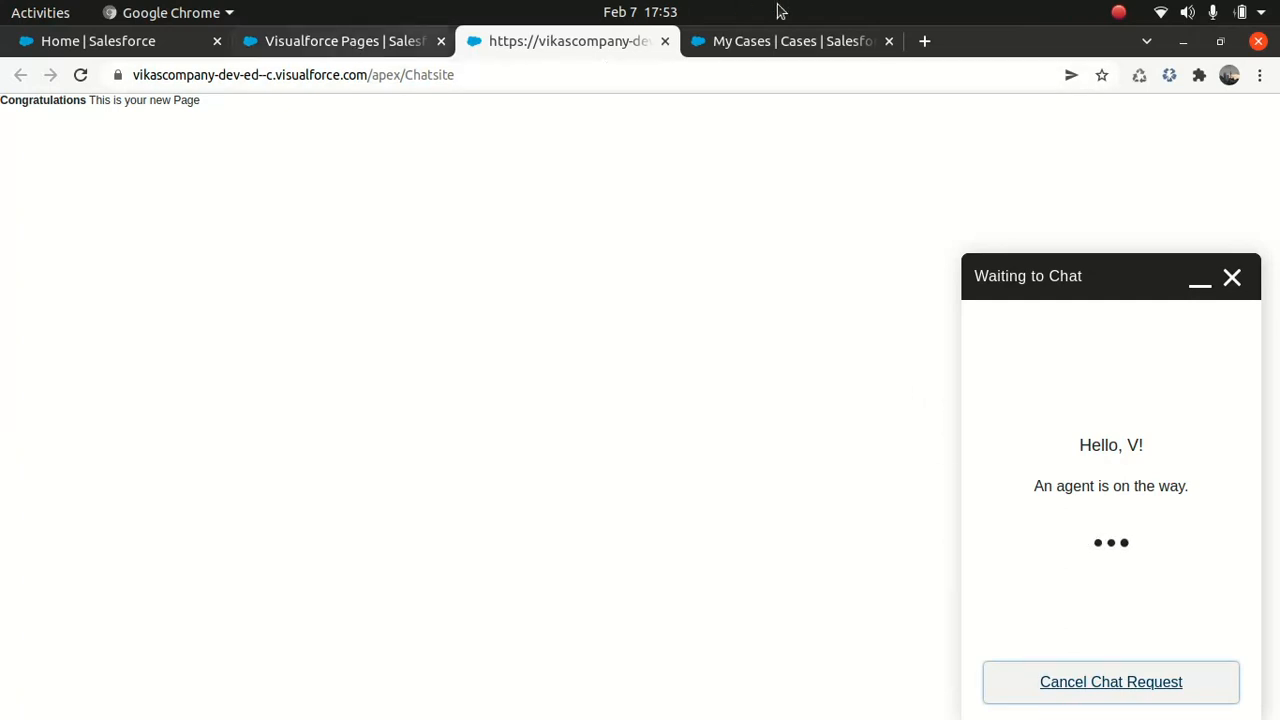
Step: Accept the incoming chat request from Omni-Channel so transcript 00000001 opens, then view the customer's chat page
{"action": "left_click", "coordinate": [752, 41]}
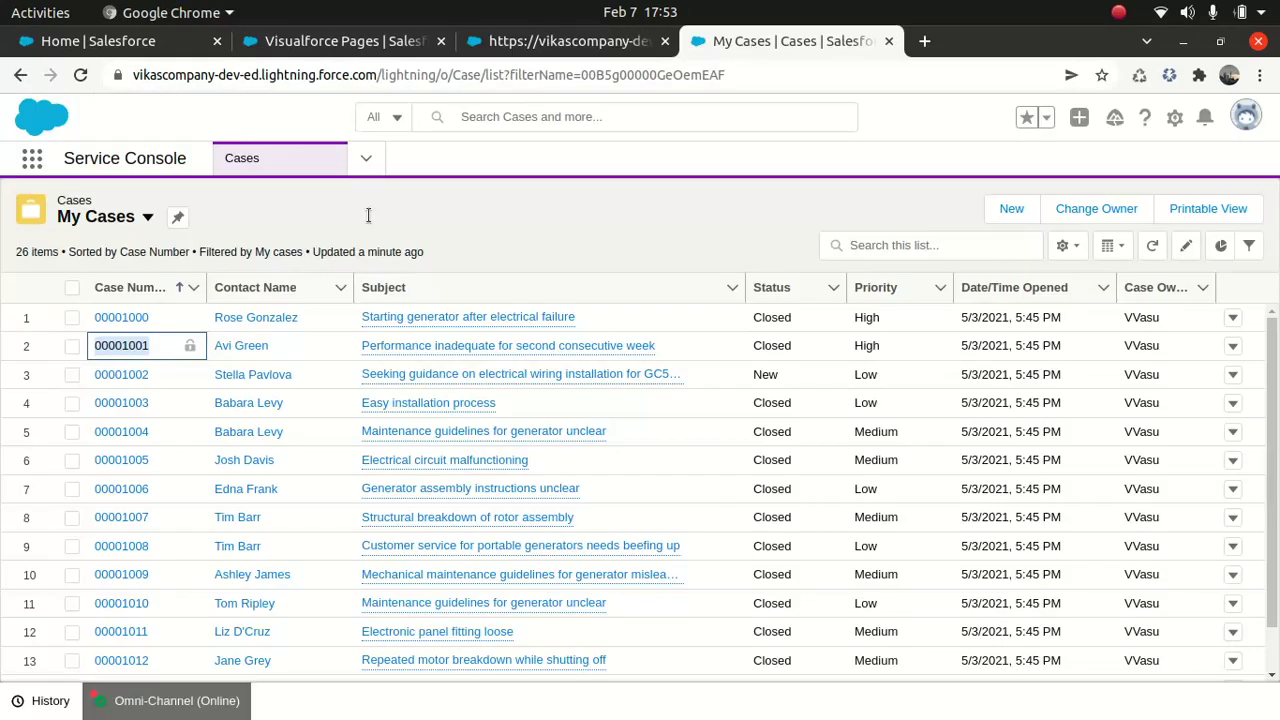
{"action": "left_click", "coordinate": [179, 700]}
{"action": "mouse_move", "coordinate": [170, 397]}
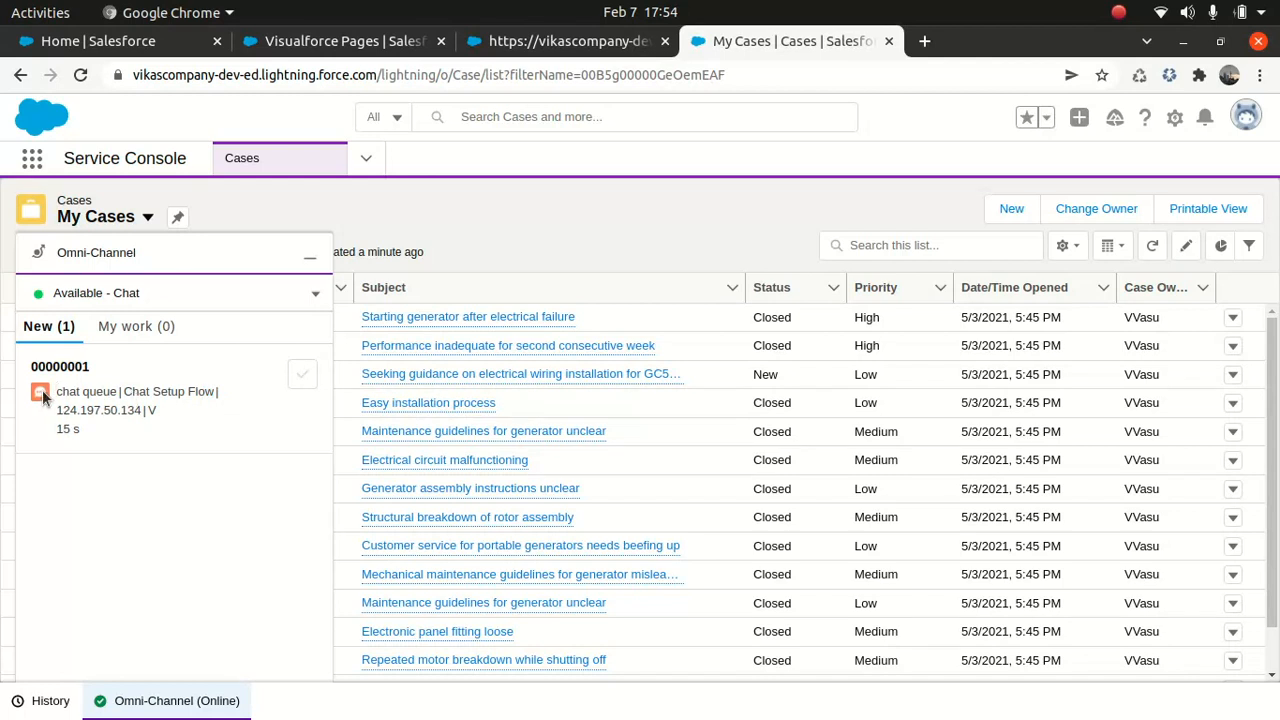
{"action": "mouse_move", "coordinate": [130, 395]}
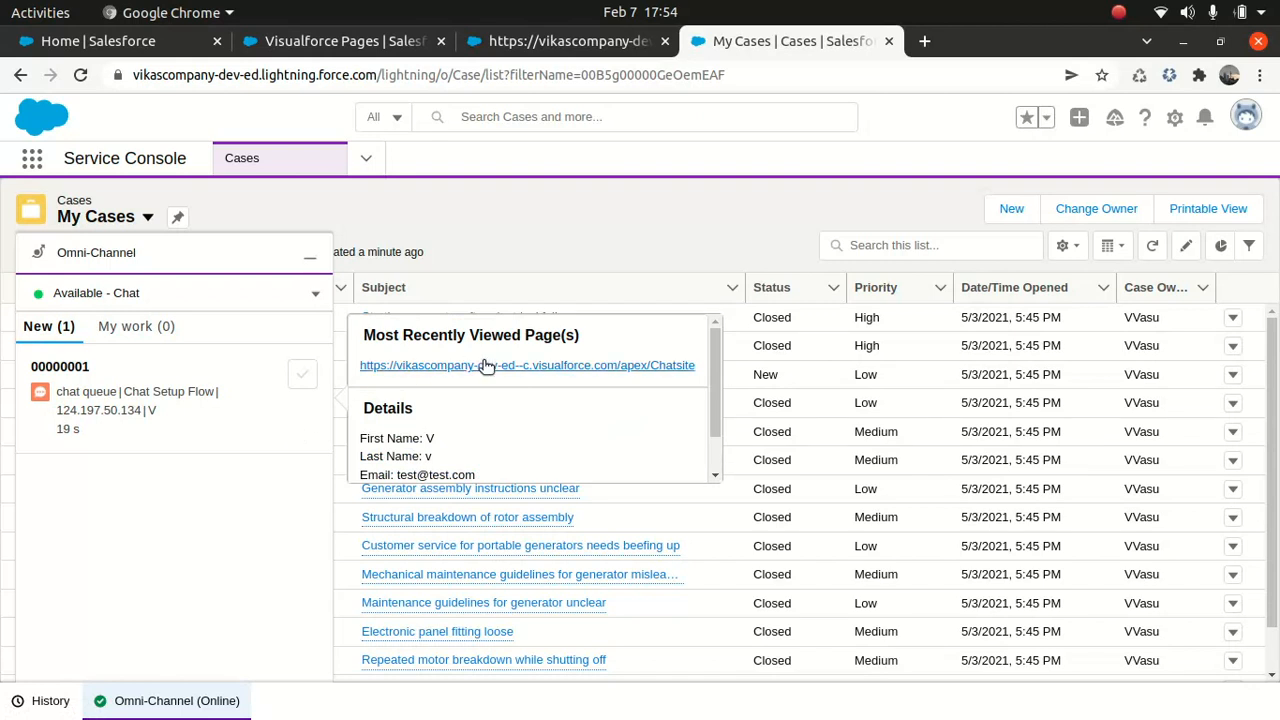
{"action": "left_click", "coordinate": [302, 374]}
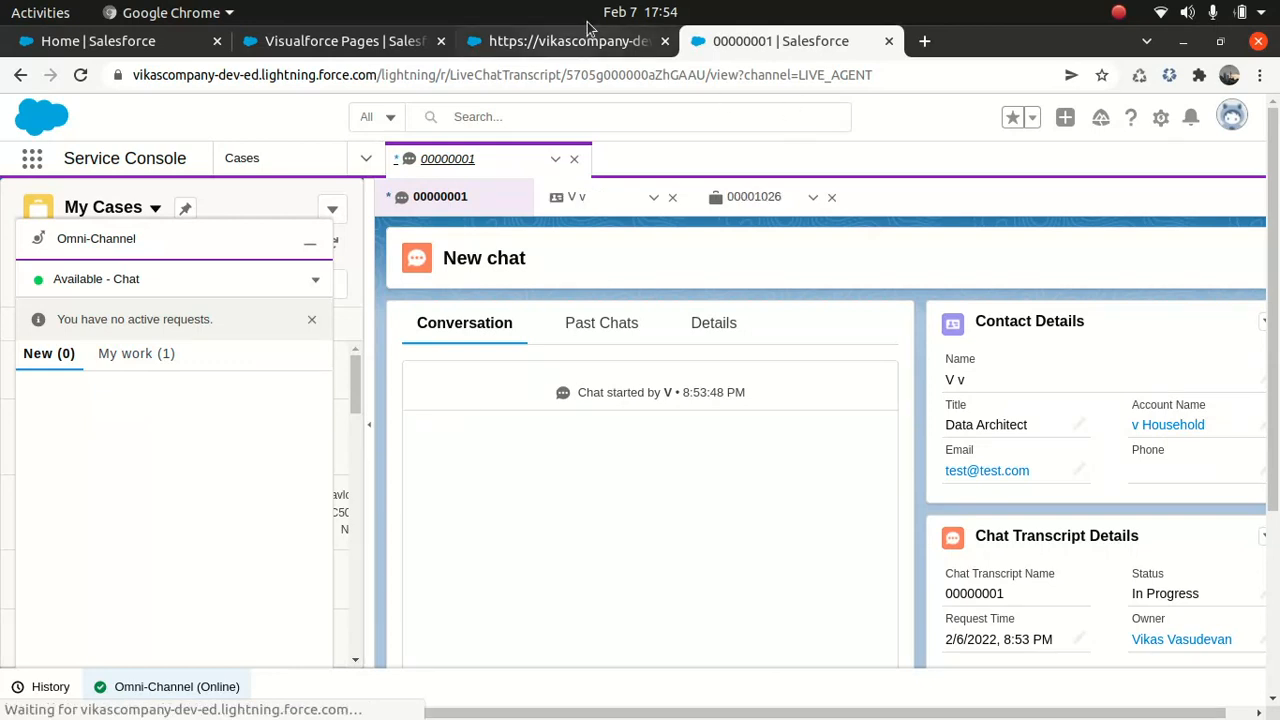
{"action": "left_click", "coordinate": [562, 41]}
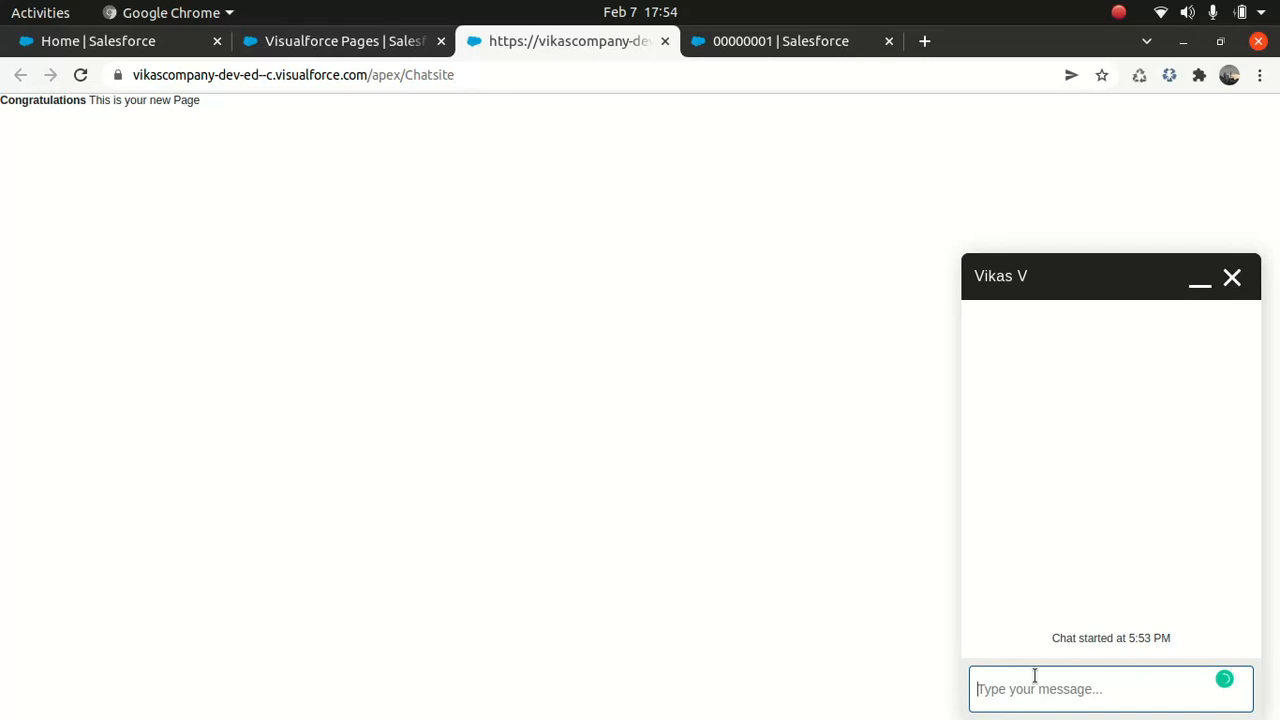
{"action": "type", "text": "Can you please let me kn"}
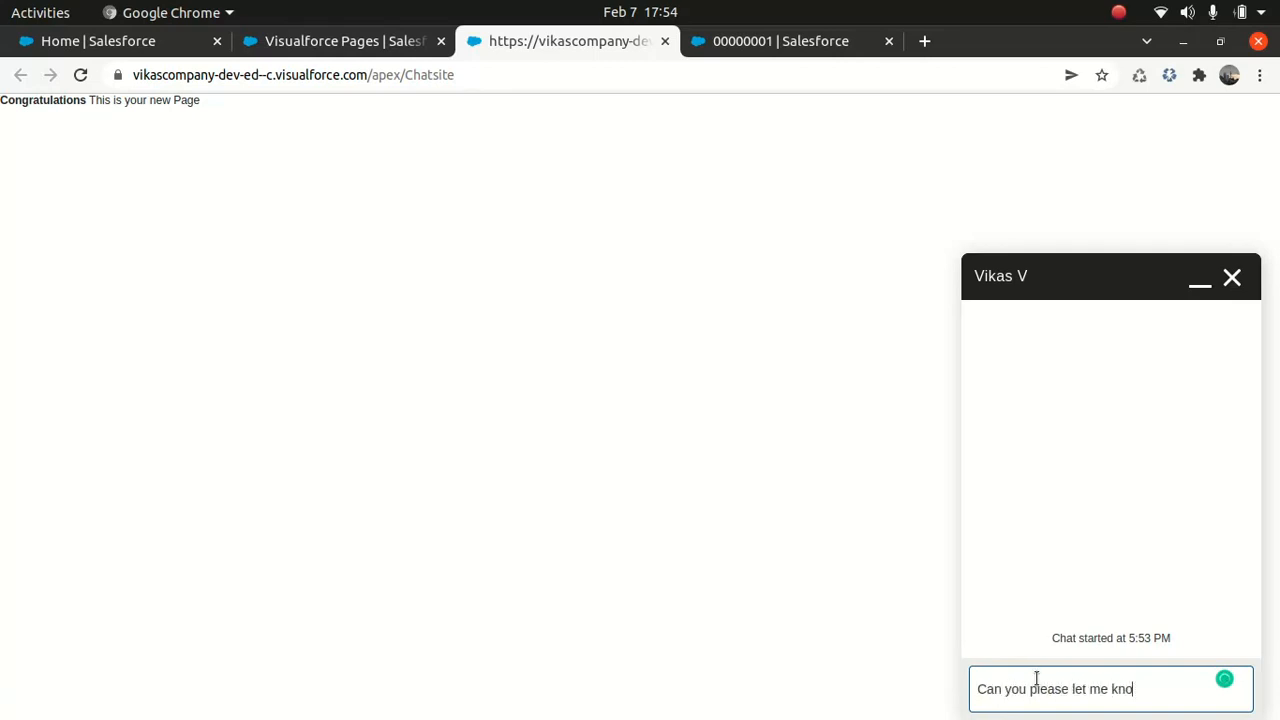
{"action": "type", "text": " o"}
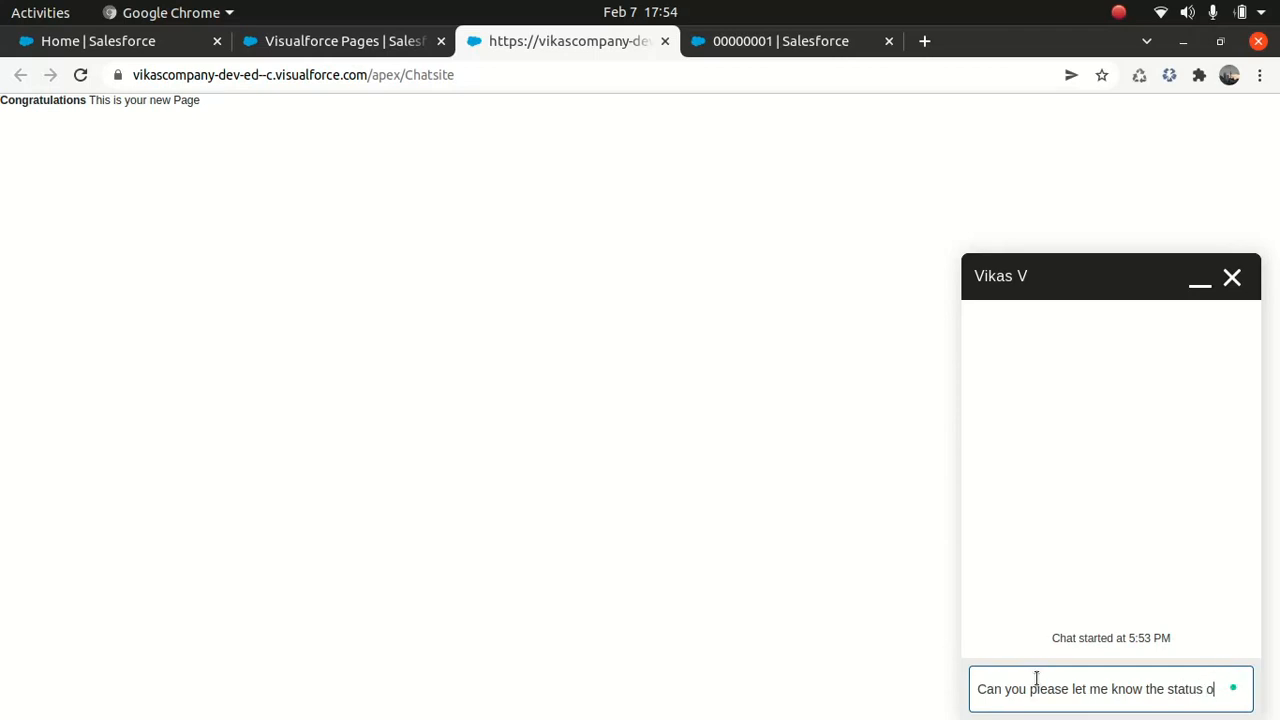
{"action": "type", "text": "ase 00001001. THan"}
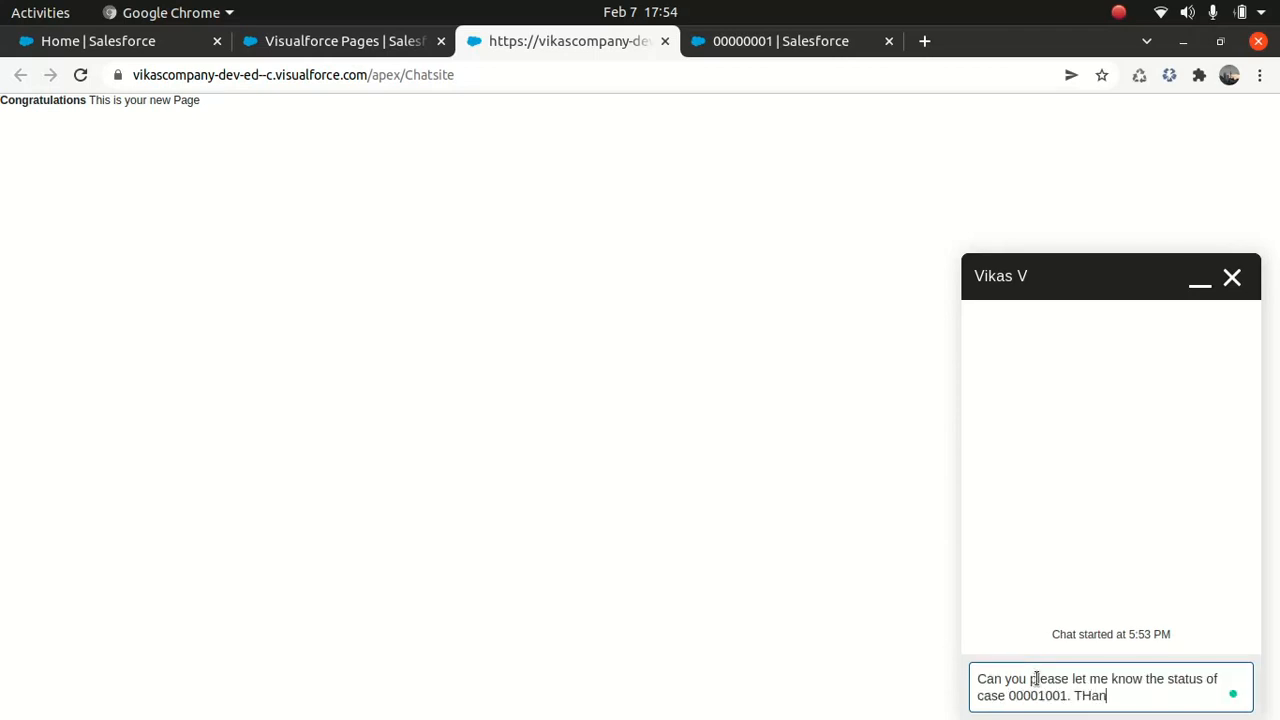
{"action": "type", "text": "u"}
Step: Send the customer's question about case 00001001's status and select the case number in the agent's transcript
{"action": "key", "text": "Return"}
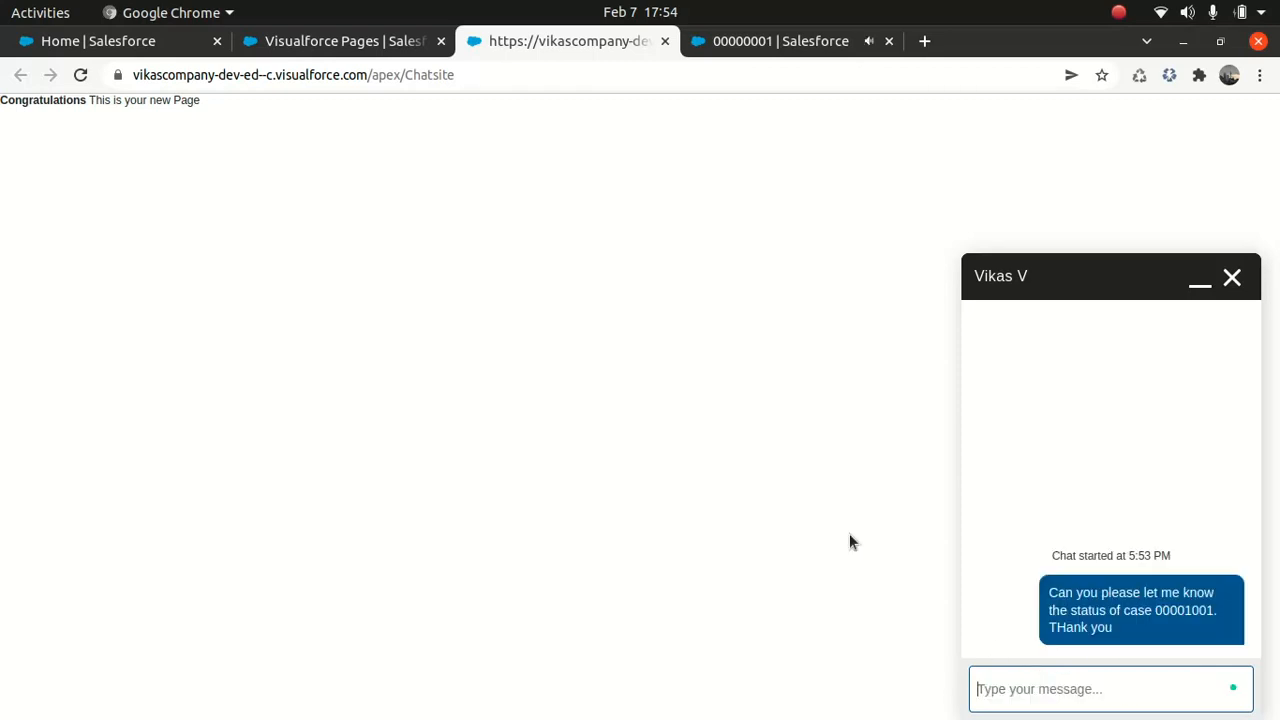
{"action": "left_click", "coordinate": [330, 41]}
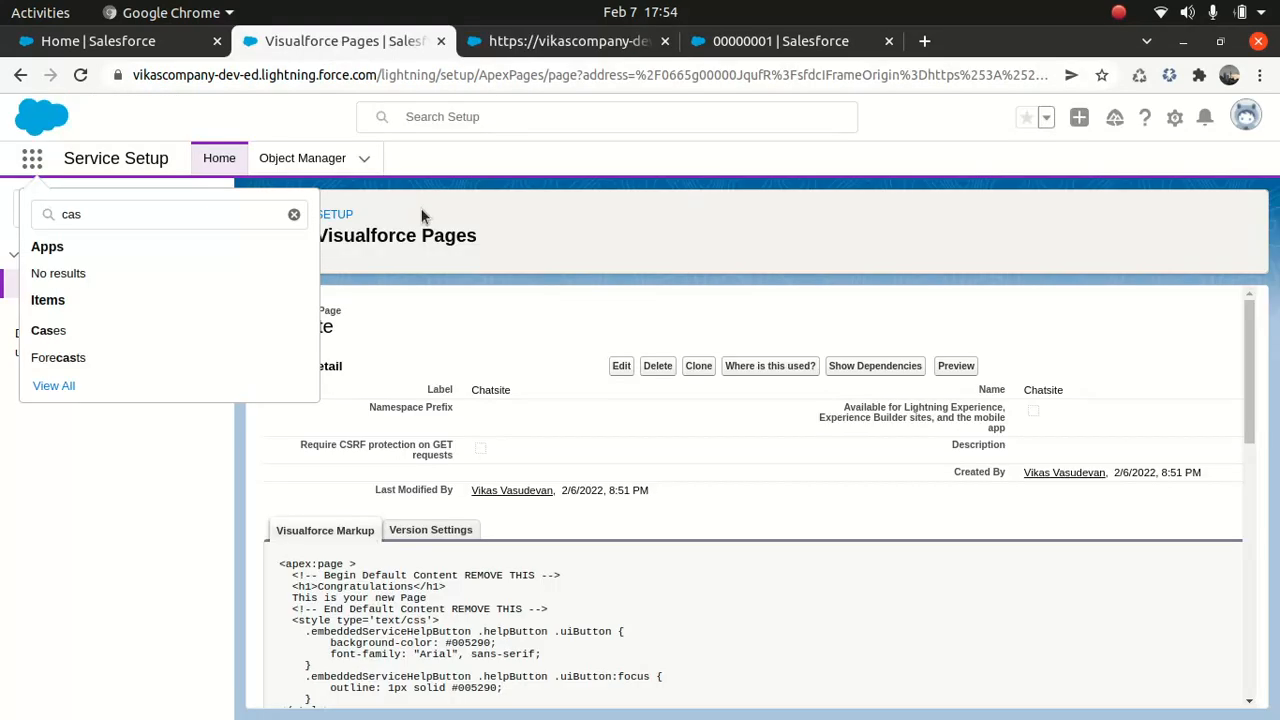
{"action": "left_click", "coordinate": [775, 41]}
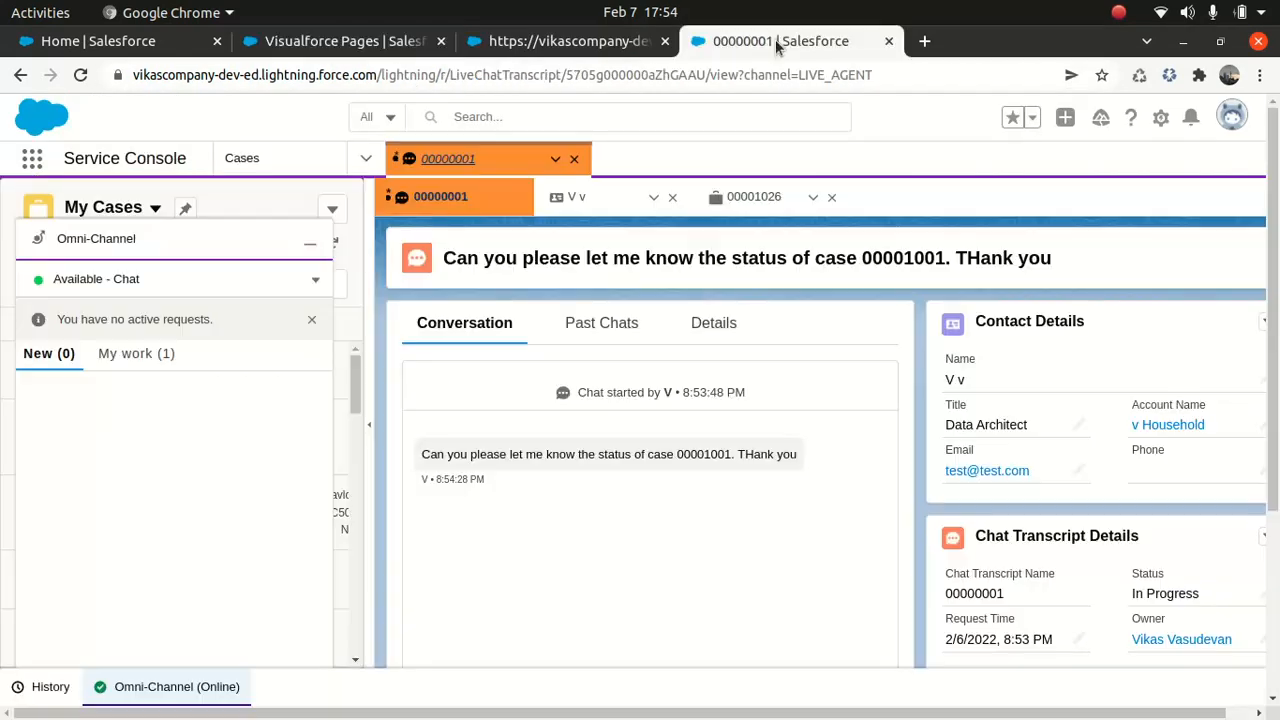
{"action": "double_click", "coordinate": [694, 455]}
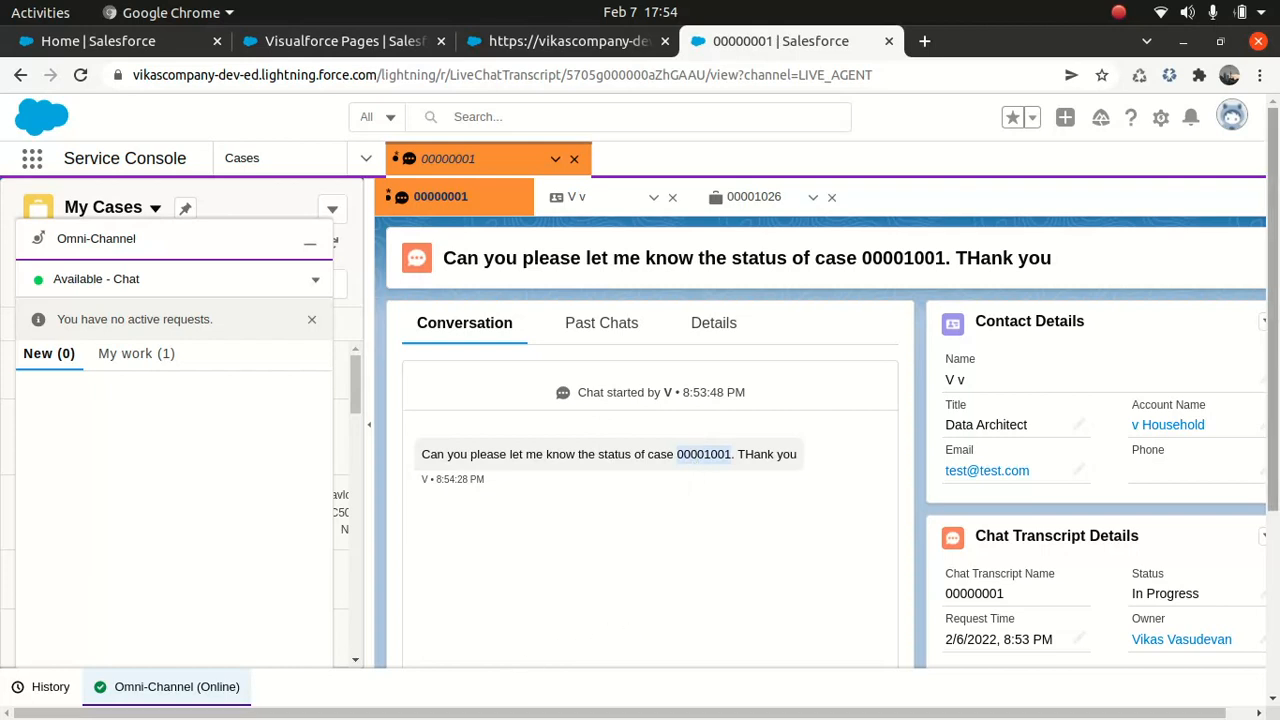
{"action": "scroll", "coordinate": [625, 632], "scroll_direction": "down", "scroll_amount": 5}
Step: Reply 'Sure thing' from the console, then send 'sure' from the customer's chat window
{"action": "left_click", "coordinate": [658, 539]}
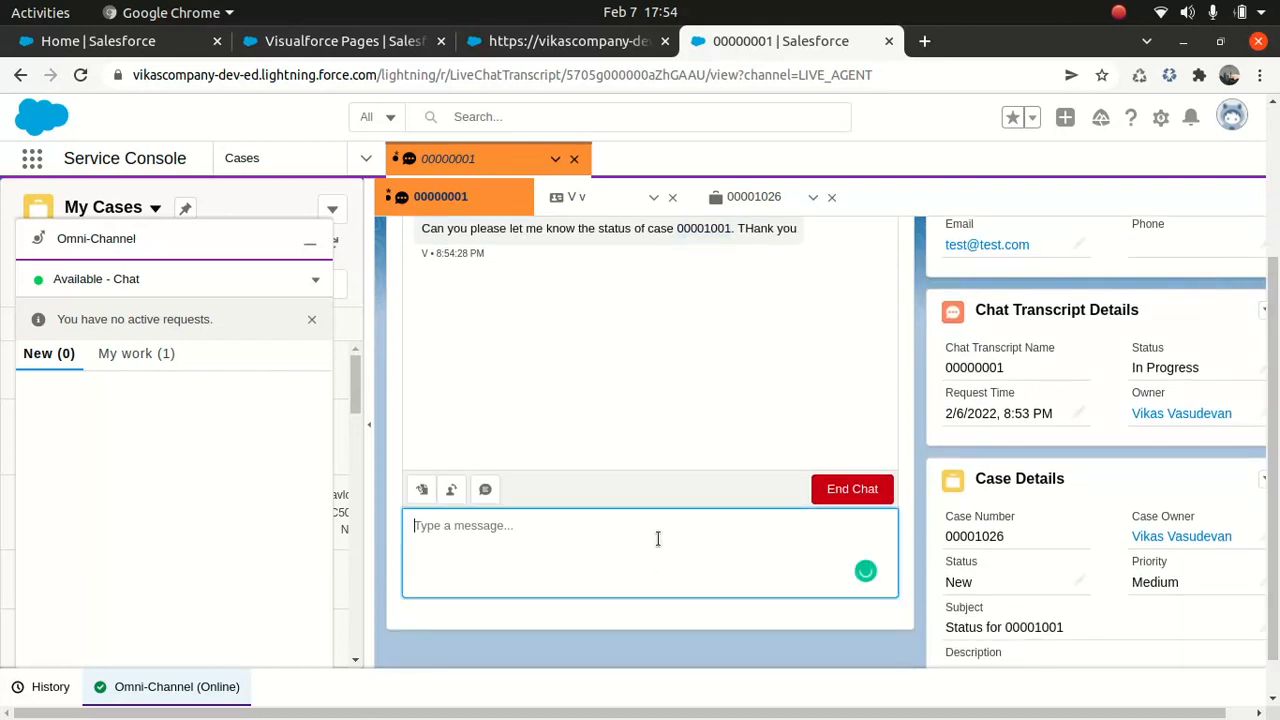
{"action": "type", "text": "Sure thing. GIve me a sec pls"}
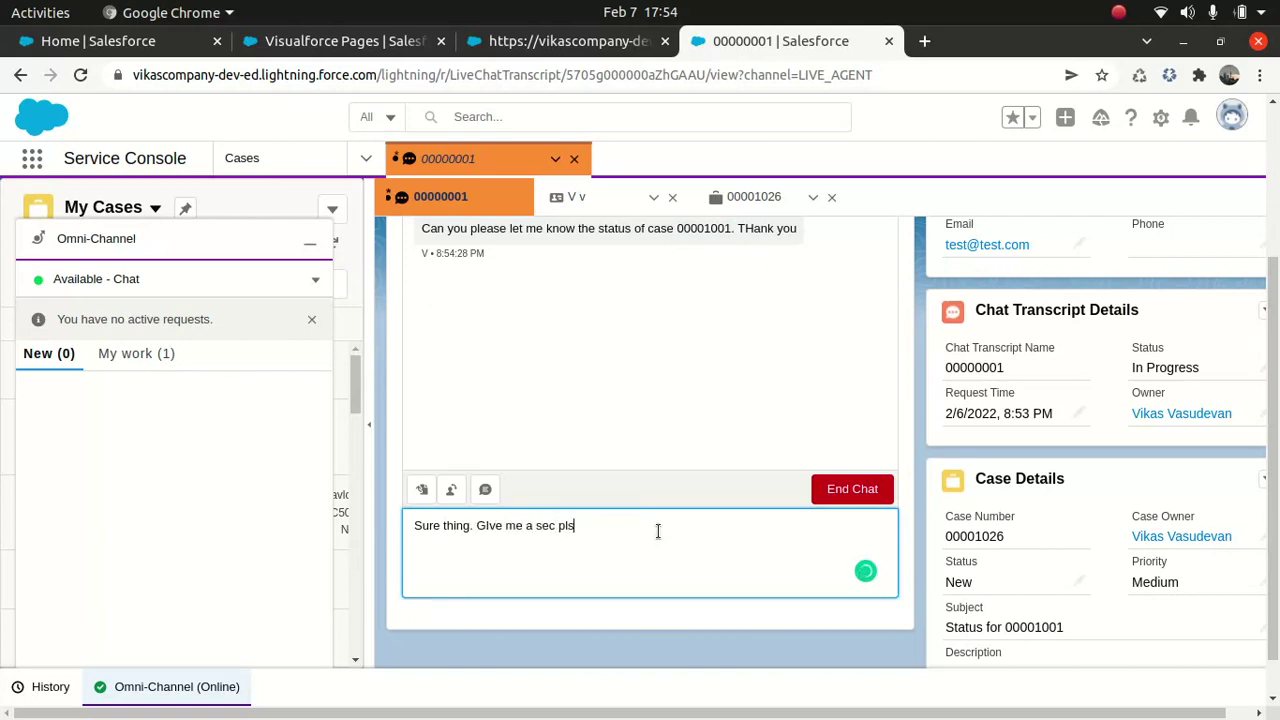
{"action": "key", "text": "Return"}
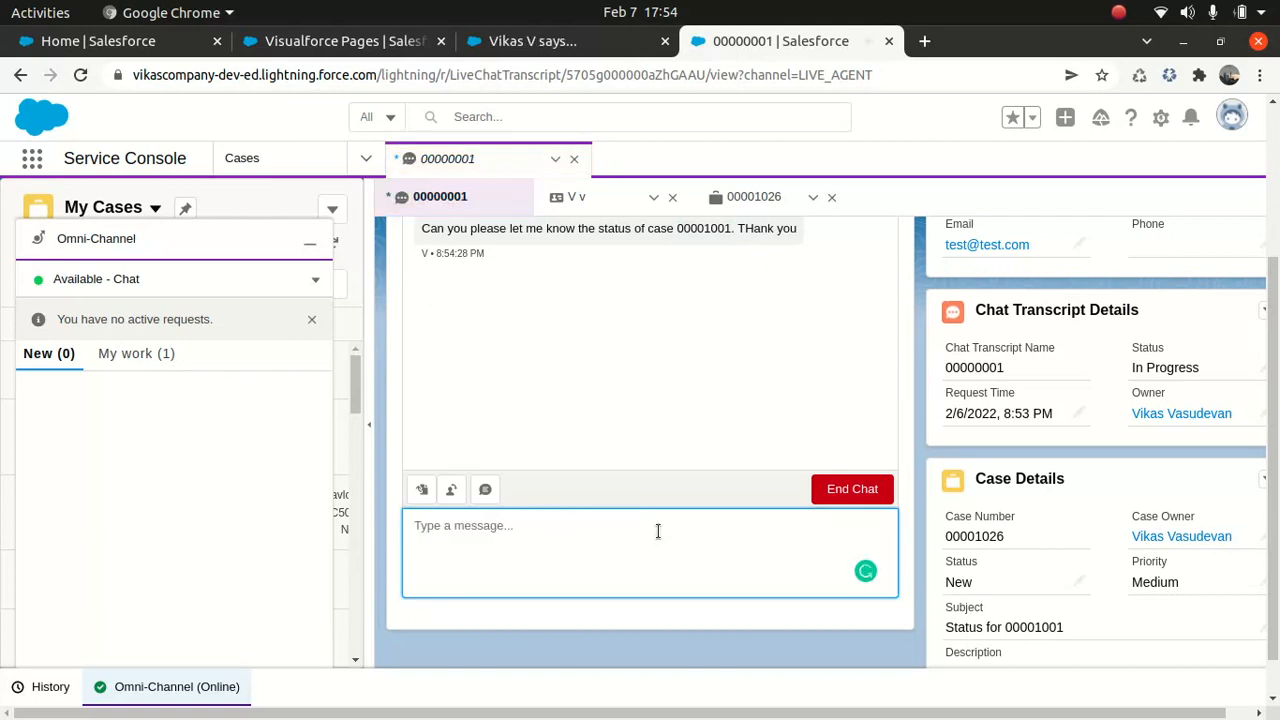
{"action": "left_click", "coordinate": [557, 41]}
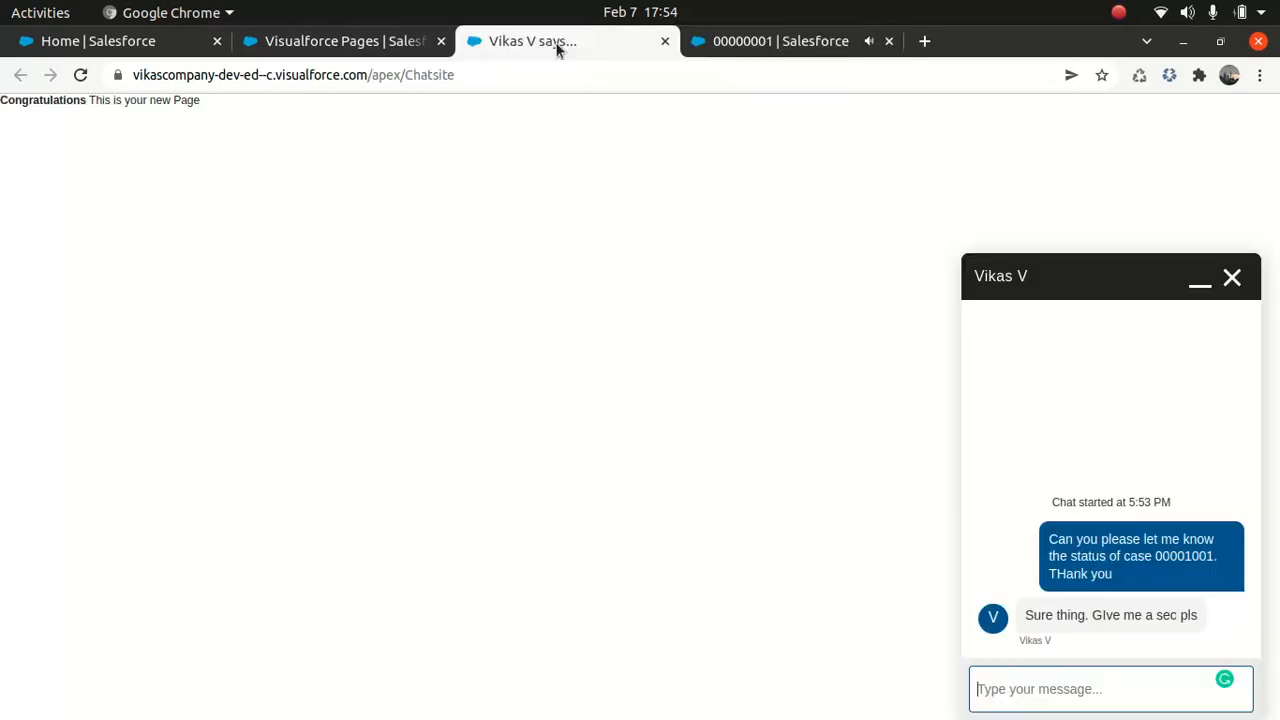
{"action": "left_click", "coordinate": [1048, 688]}
{"action": "type", "text": "sure"}
{"action": "key", "text": "Return"}
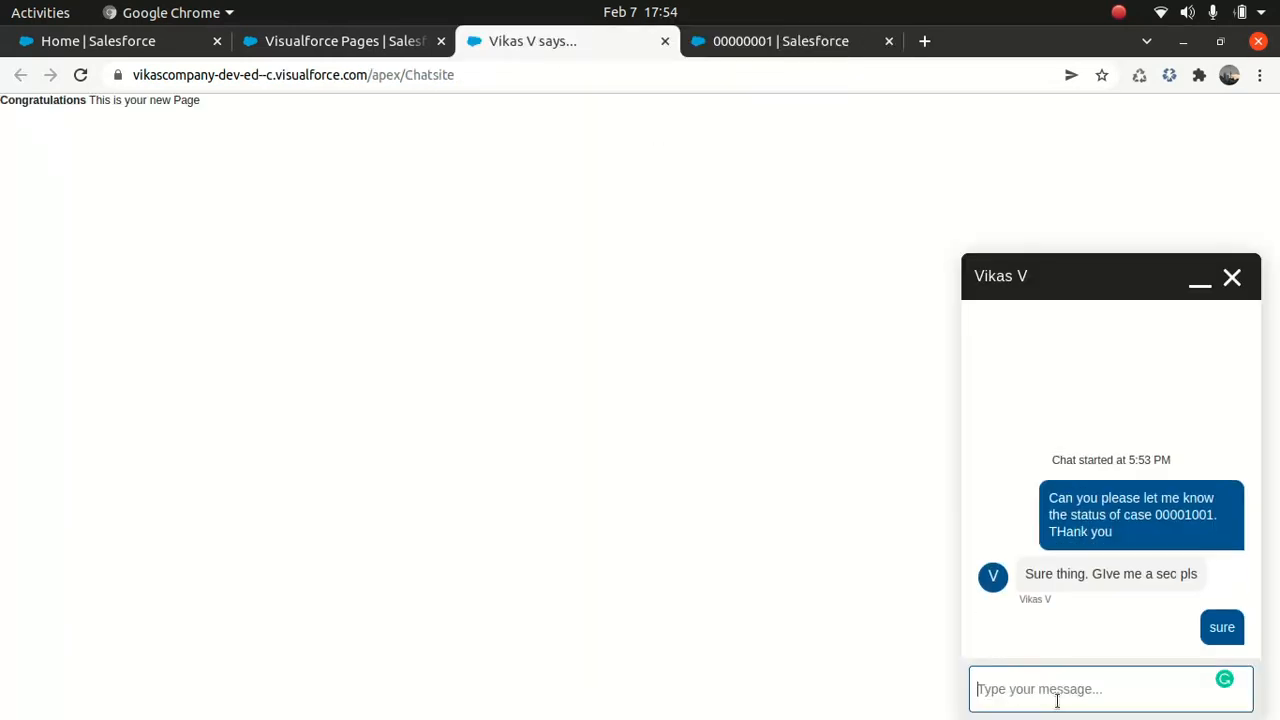
Step: Search the My Cases list for 00001001 and open that case's record
{"action": "left_click", "coordinate": [780, 41]}
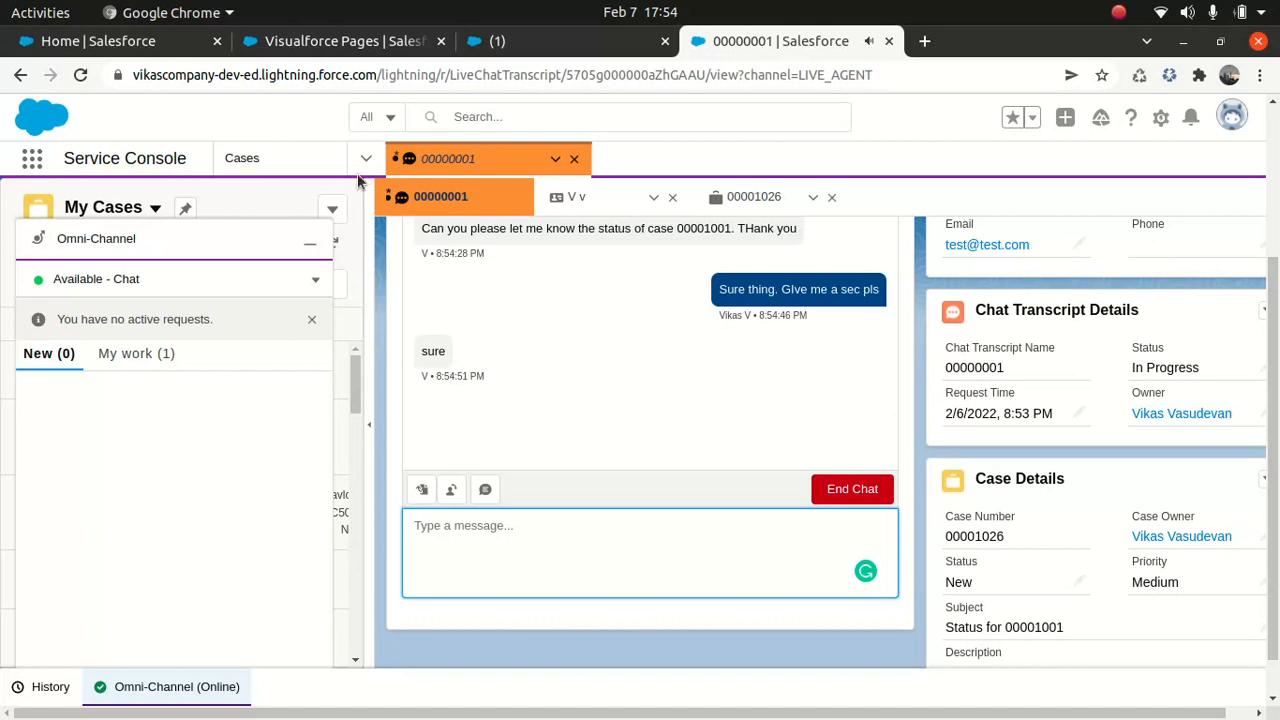
{"action": "left_click", "coordinate": [308, 244]}
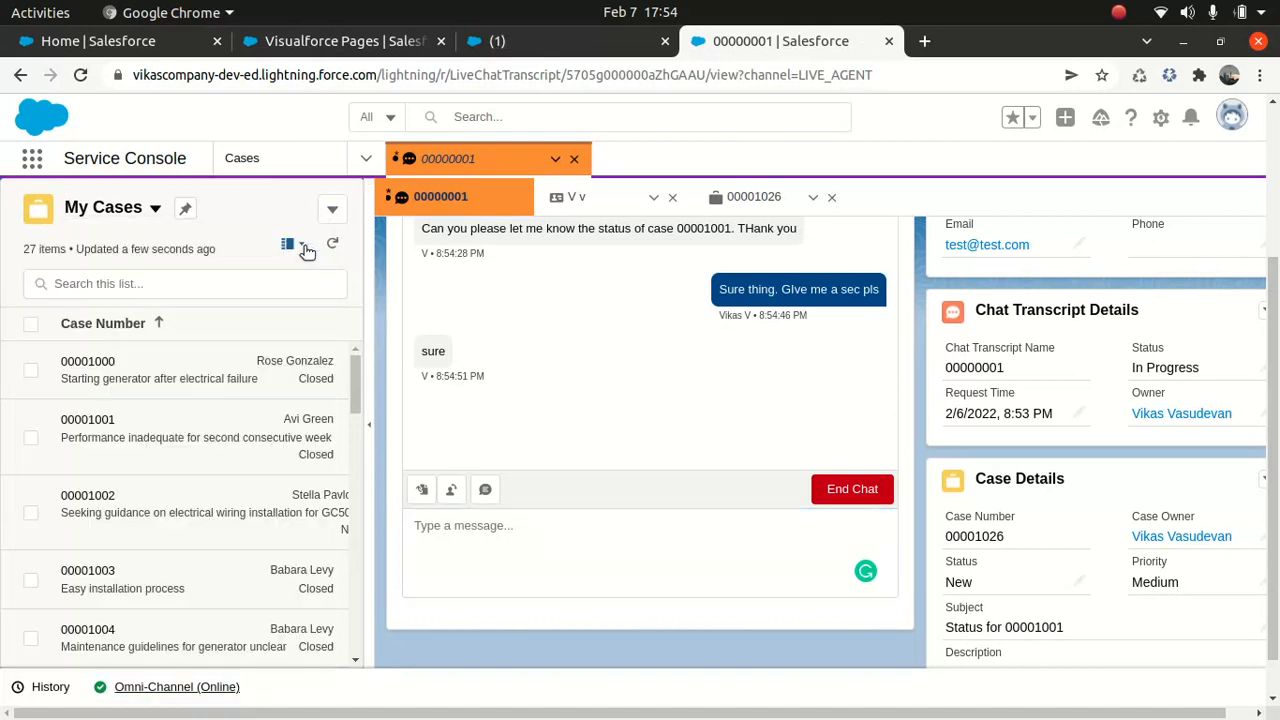
{"action": "left_click", "coordinate": [183, 283]}
{"action": "type", "text": "00001001"}
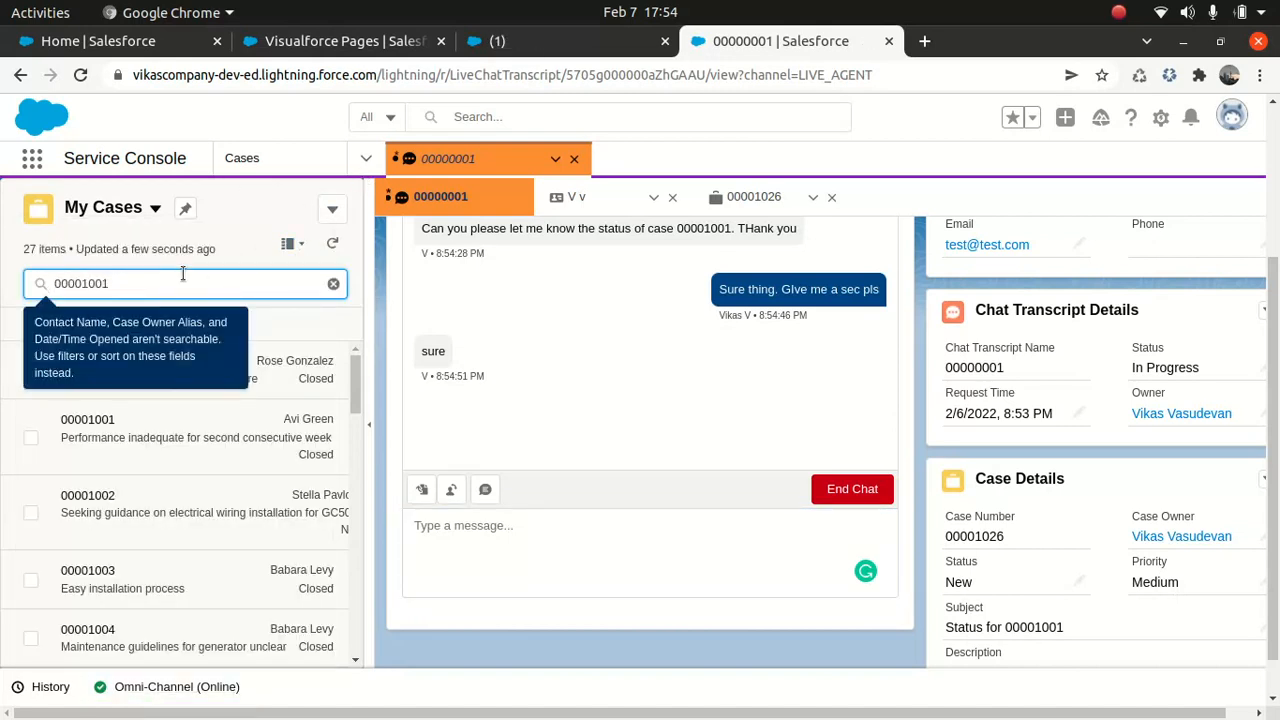
{"action": "key", "text": "Return"}
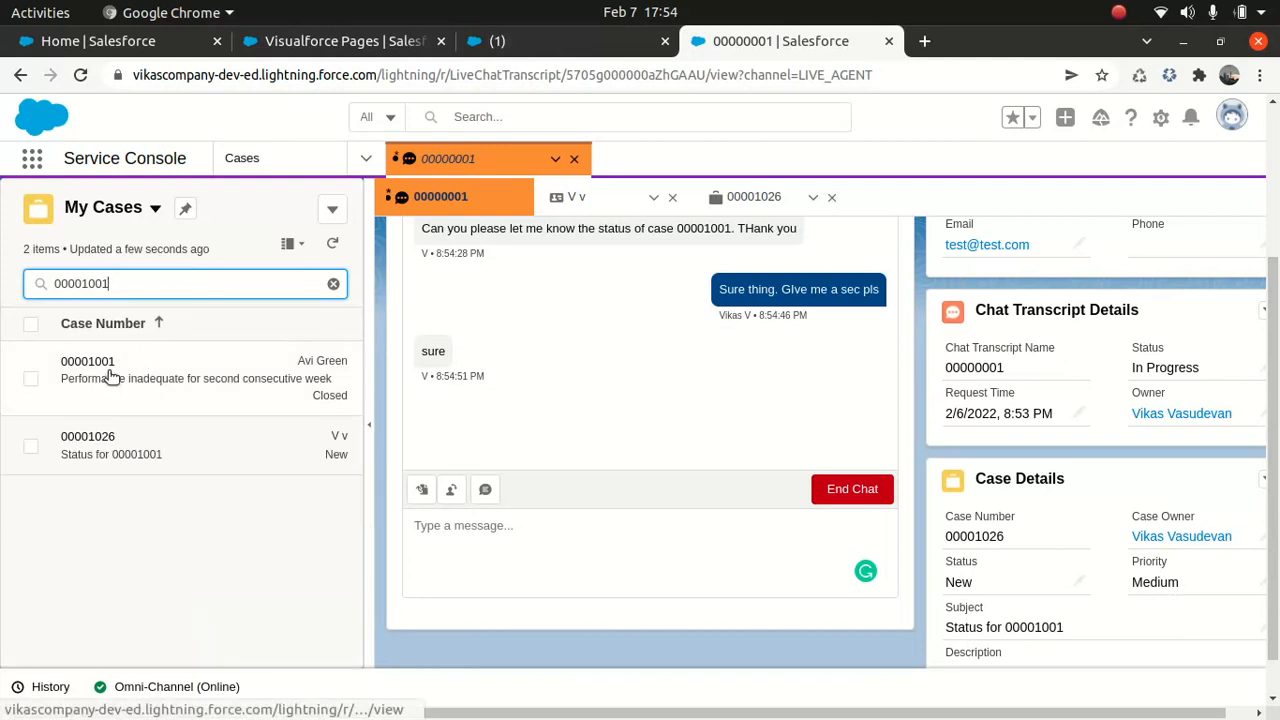
{"action": "left_click", "coordinate": [88, 361]}
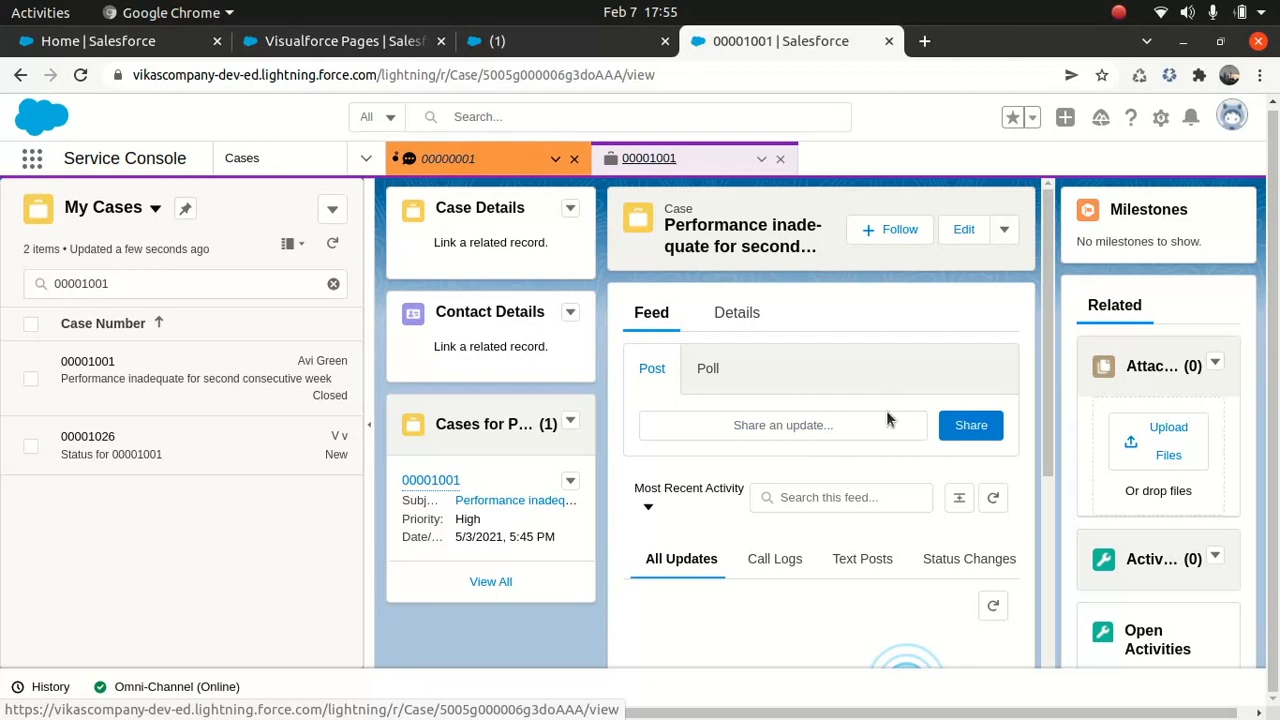
{"action": "left_click_drag", "start_coordinate": [1045, 318], "coordinate": [1037, 525]}
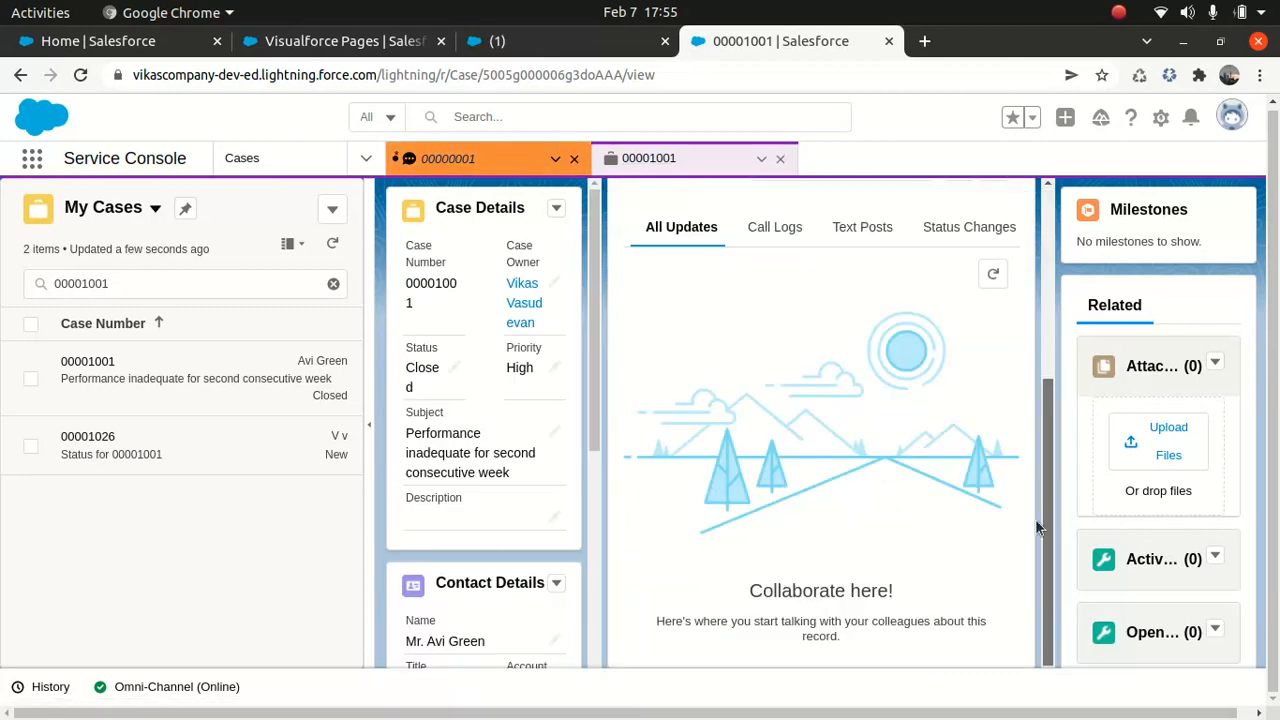
{"action": "left_click_drag", "start_coordinate": [589, 358], "coordinate": [588, 463]}
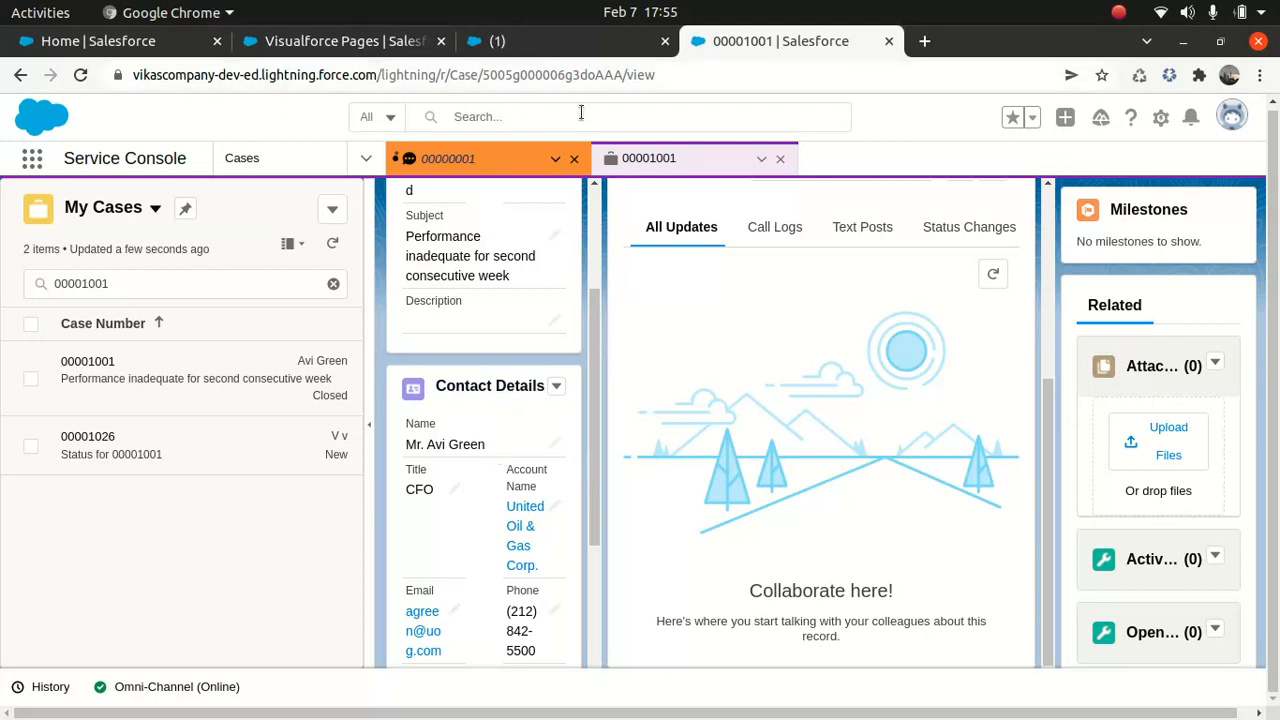
Step: Send 'May I know your full name please' in the console chat, then return to case 00001001's record
{"action": "left_click", "coordinate": [486, 158]}
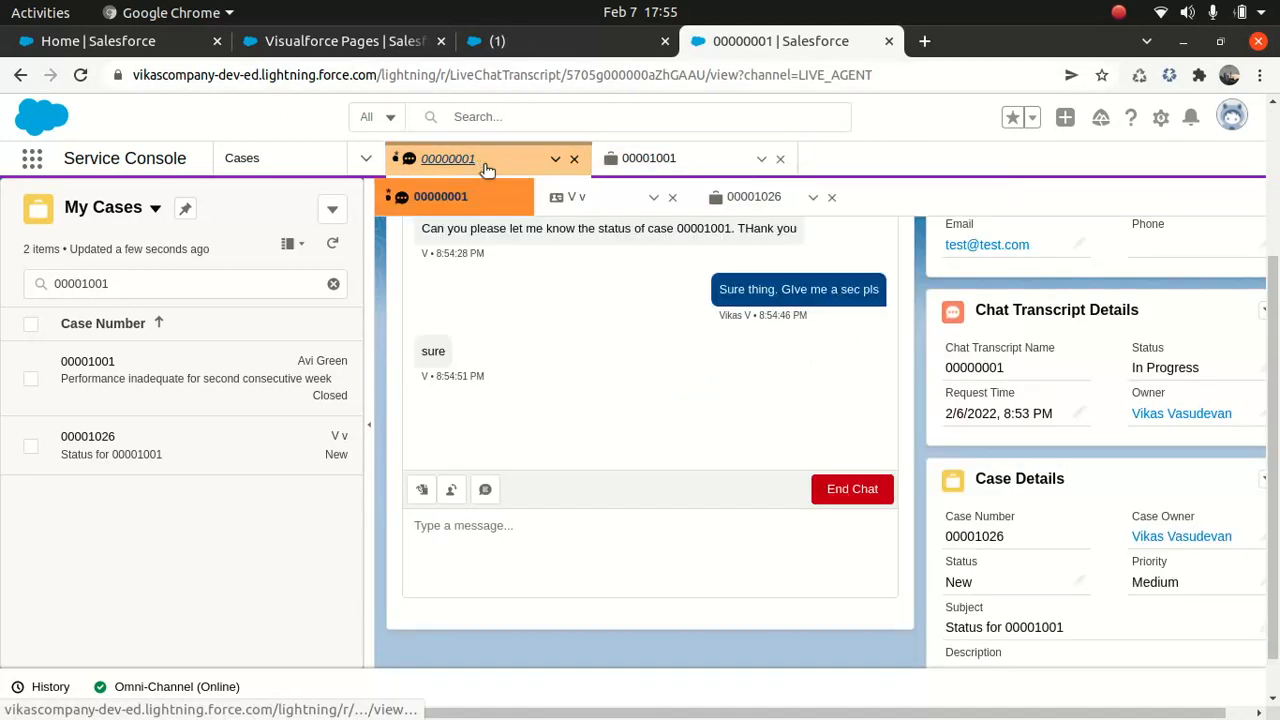
{"action": "left_click", "coordinate": [576, 561]}
{"action": "type", "text": "M"}
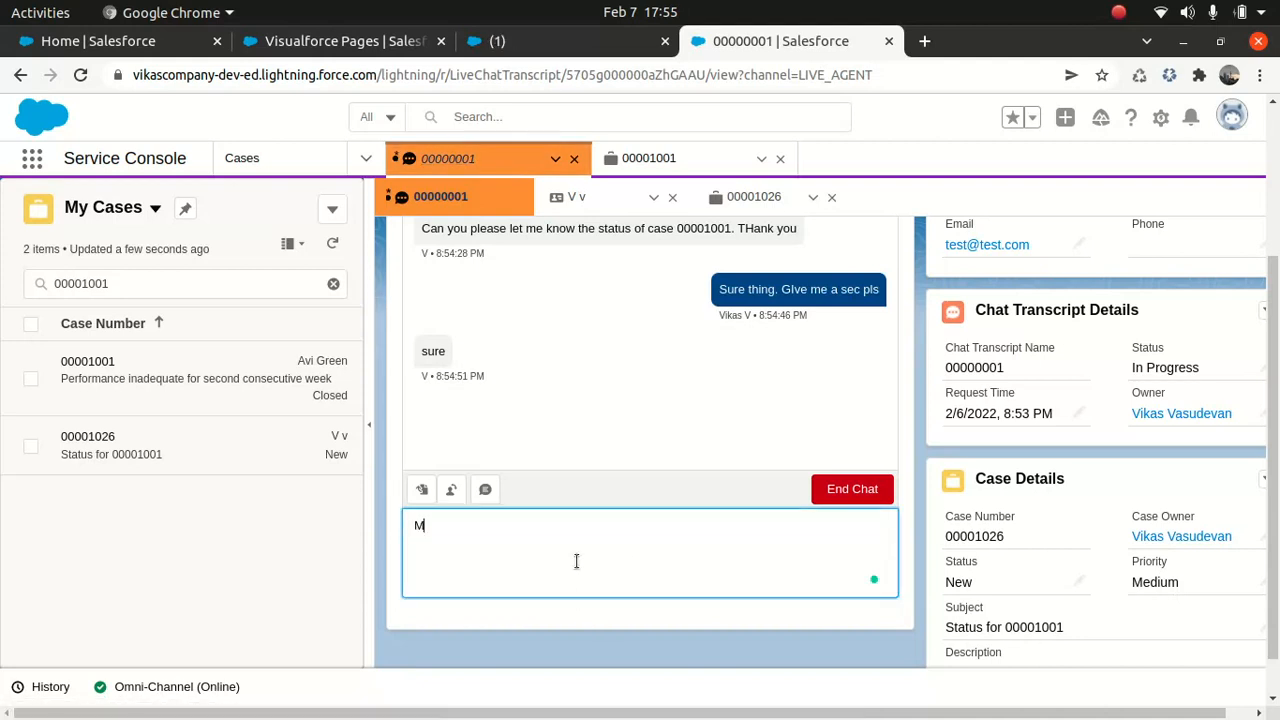
{"action": "type", "text": "ay I know y"}
{"action": "type", "text": "our fu"}
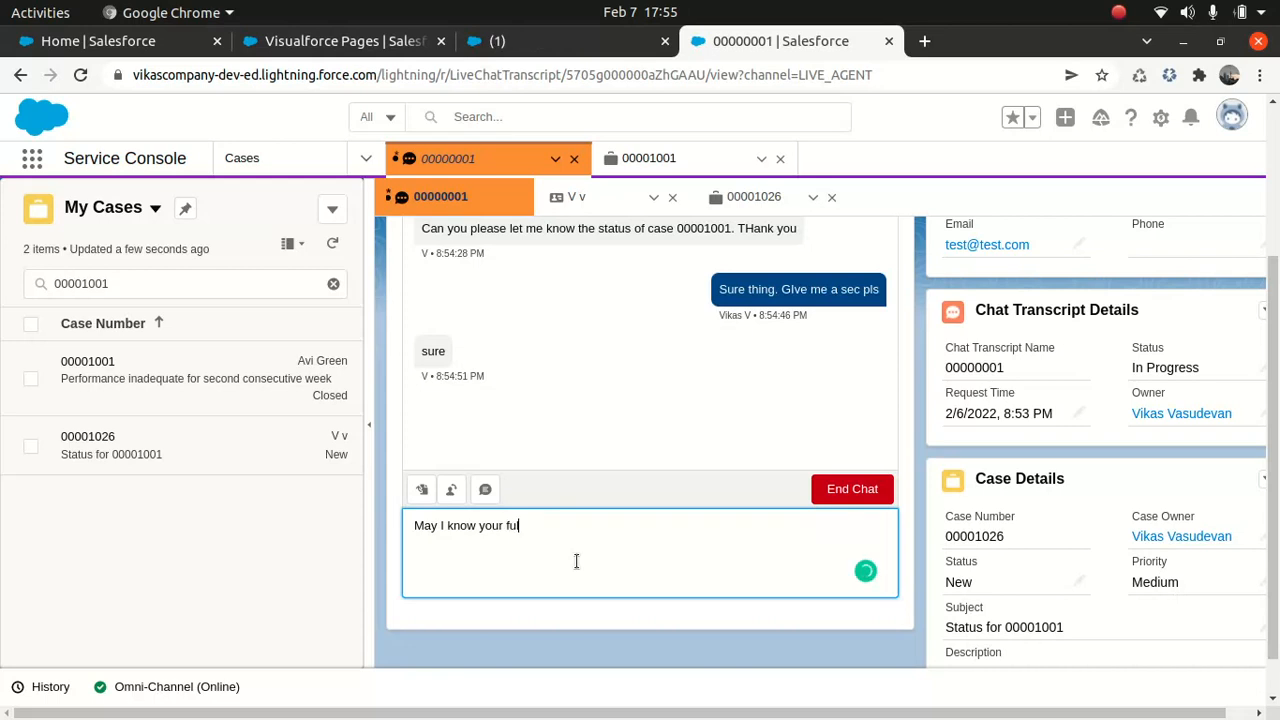
{"action": "type", "text": "ll name please"}
{"action": "key", "text": "Return"}
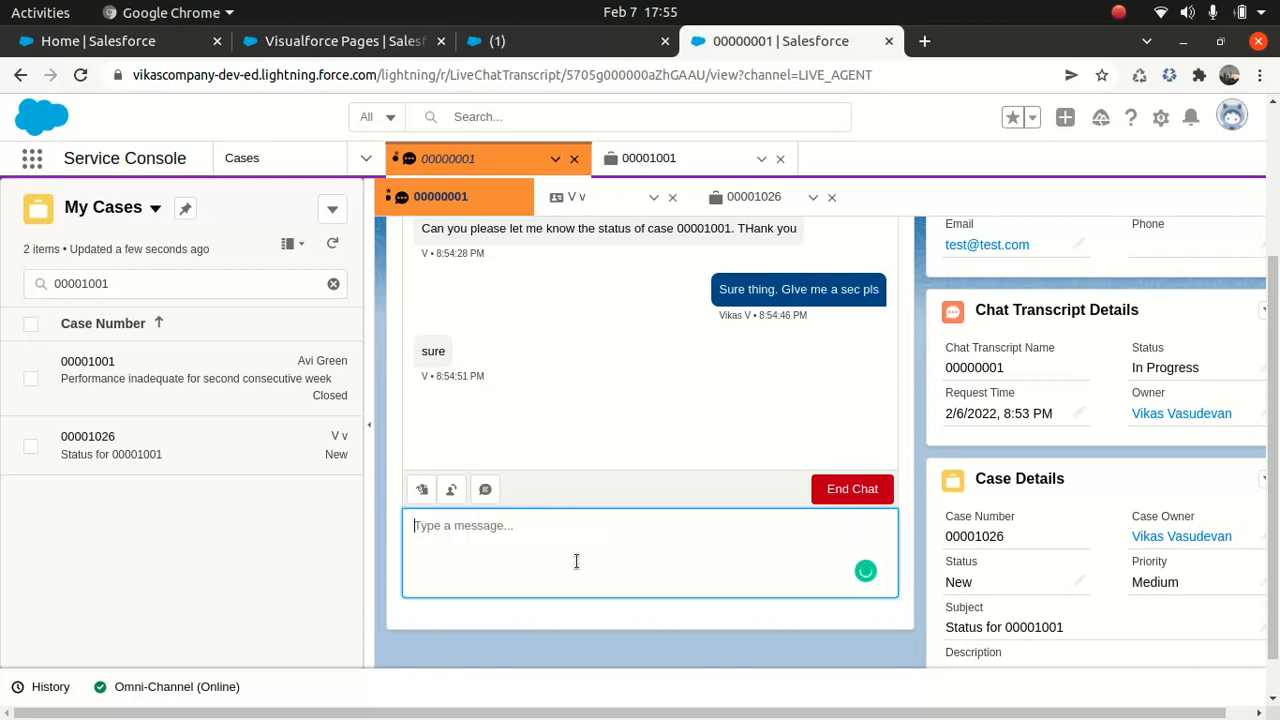
{"action": "left_click", "coordinate": [650, 158]}
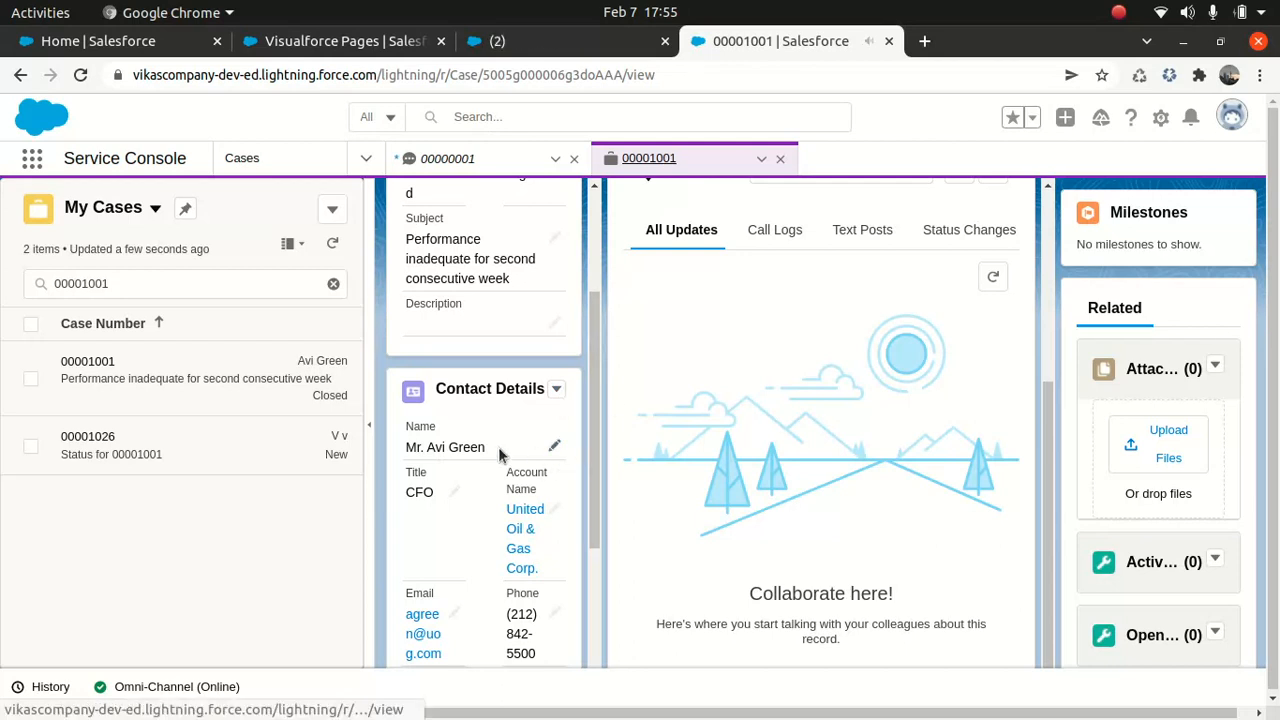
{"action": "left_click_drag", "start_coordinate": [487, 447], "coordinate": [407, 447]}
{"action": "key", "text": "ctrl+c"}
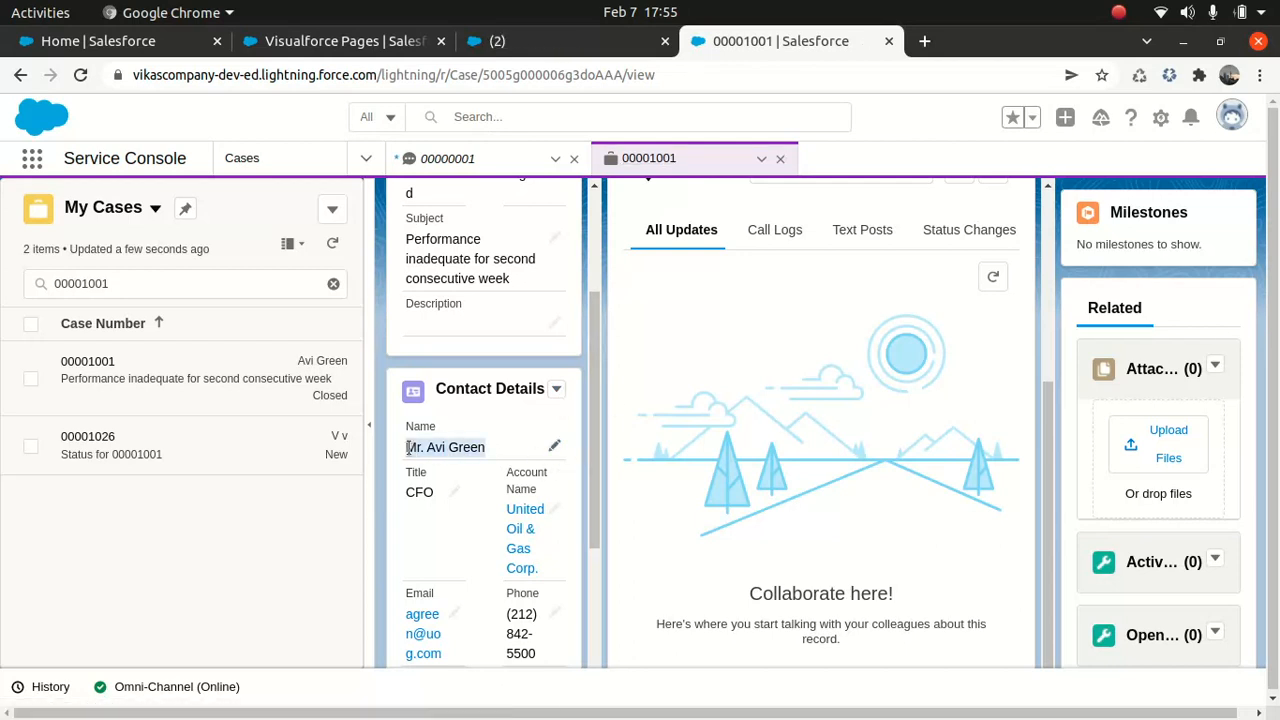
{"action": "left_click", "coordinate": [545, 41]}
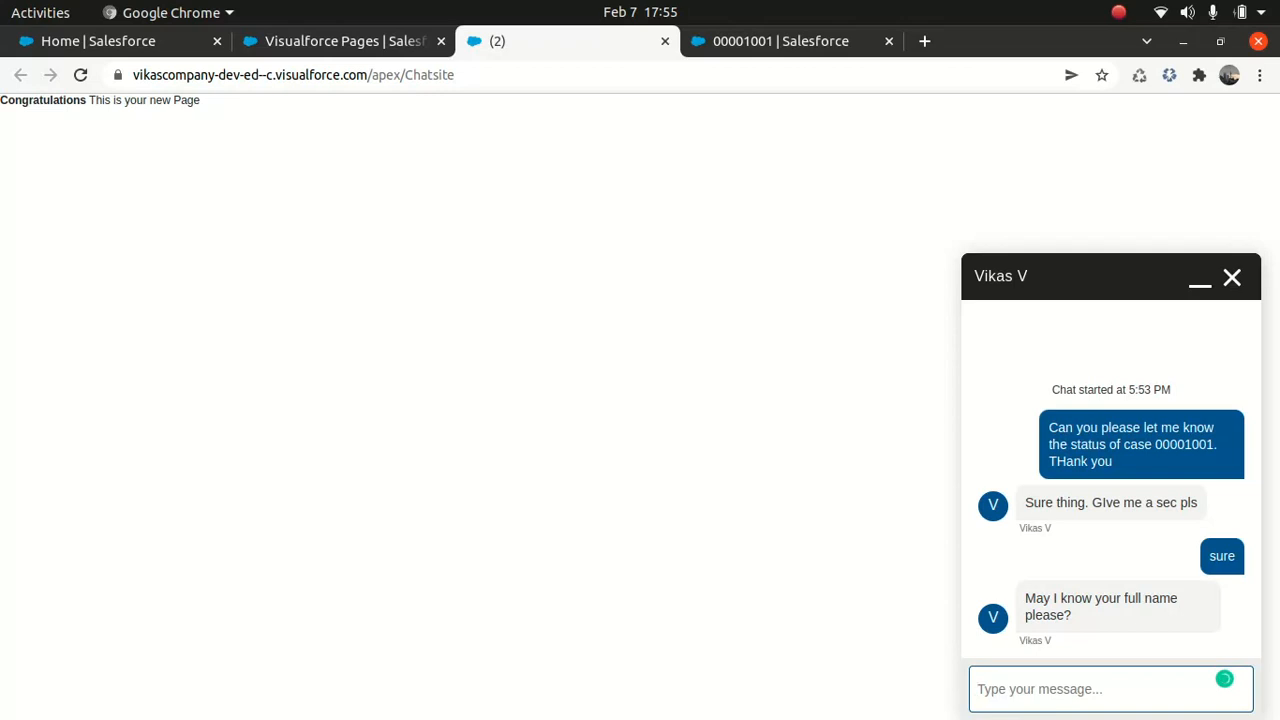
{"action": "left_click", "coordinate": [1092, 690]}
{"action": "key", "text": "ctrl+v"}
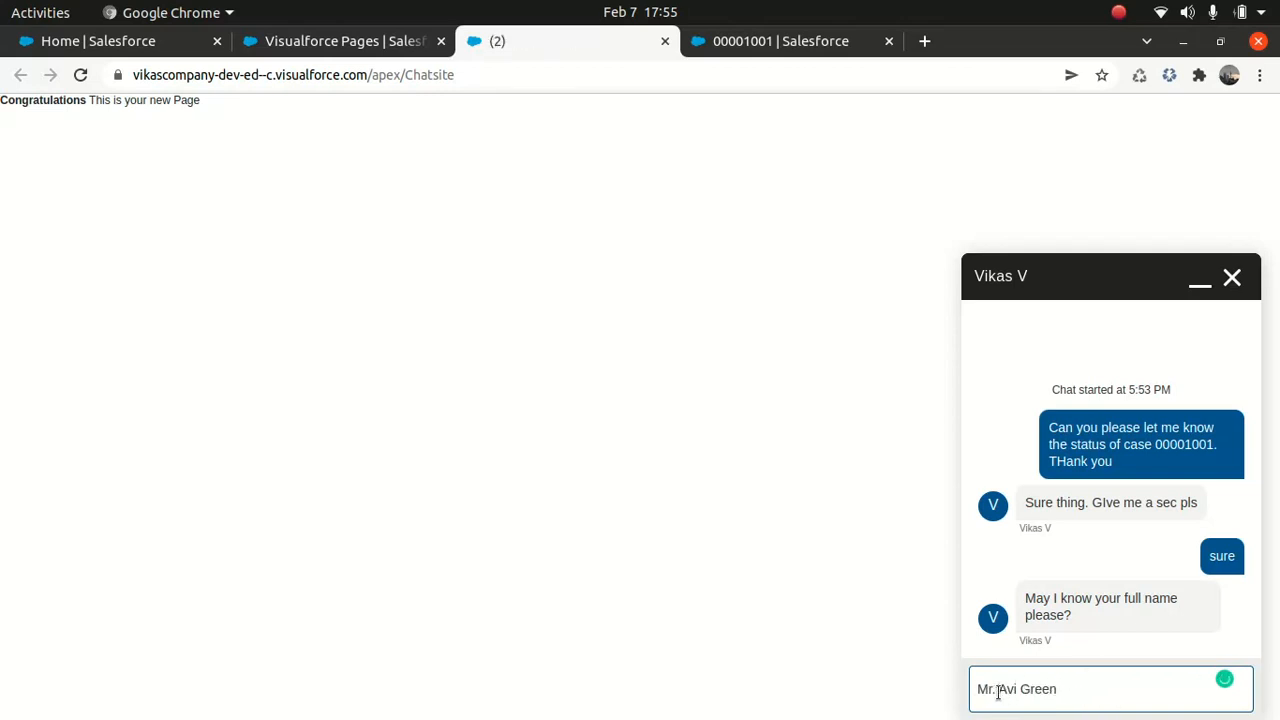
{"action": "key", "text": "BackSpace"}
{"action": "key", "text": "BackSpace"}
{"action": "key", "text": "BackSpace"}
{"action": "key", "text": "Return"}
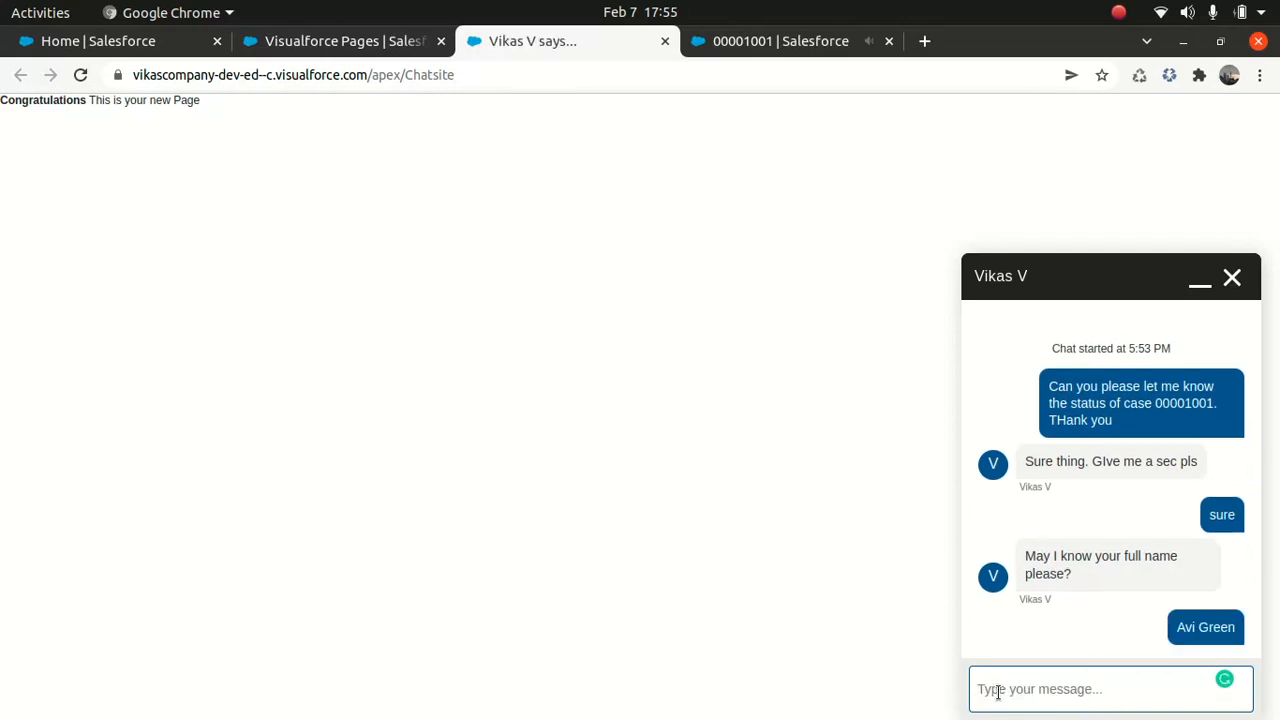
Step: Review case 00001001's feed, viewing its call log updates and text posts
{"action": "left_click", "coordinate": [780, 41]}
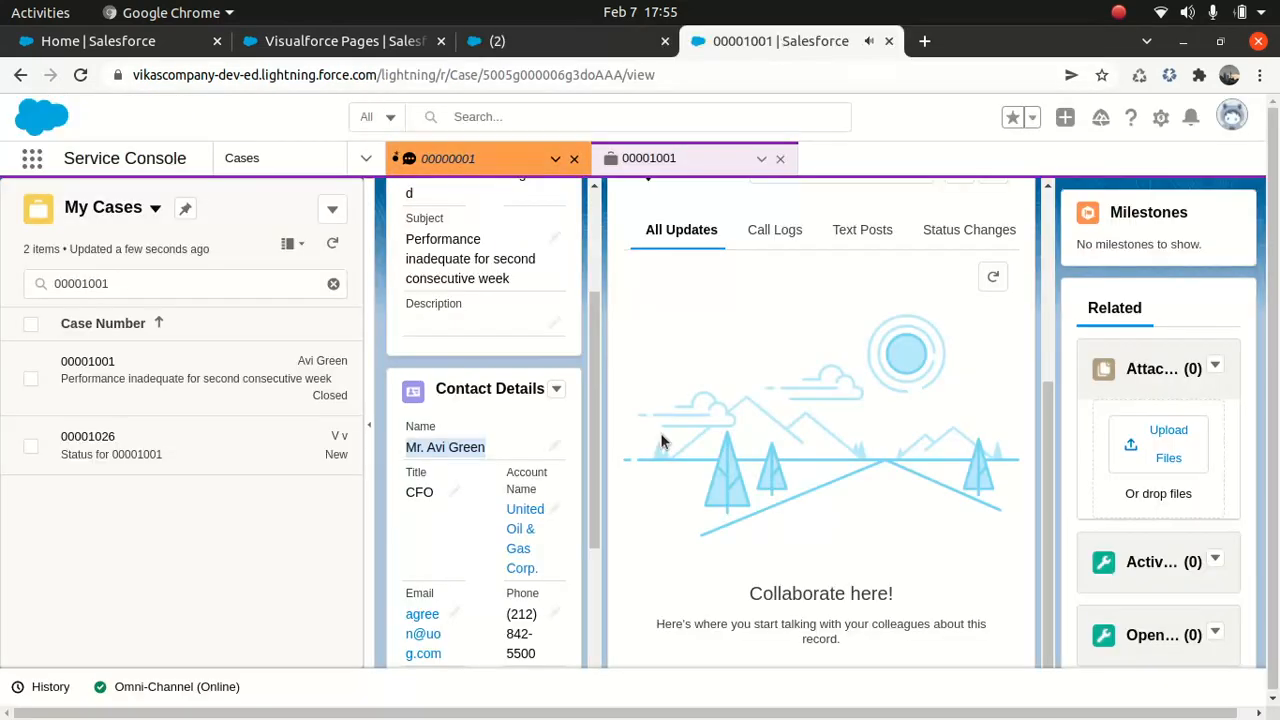
{"action": "mouse_move", "coordinate": [595, 320]}
{"action": "left_mouse_down"}
{"action": "mouse_move", "coordinate": [589, 500]}
{"action": "mouse_move", "coordinate": [600, 225]}
{"action": "left_mouse_up"}
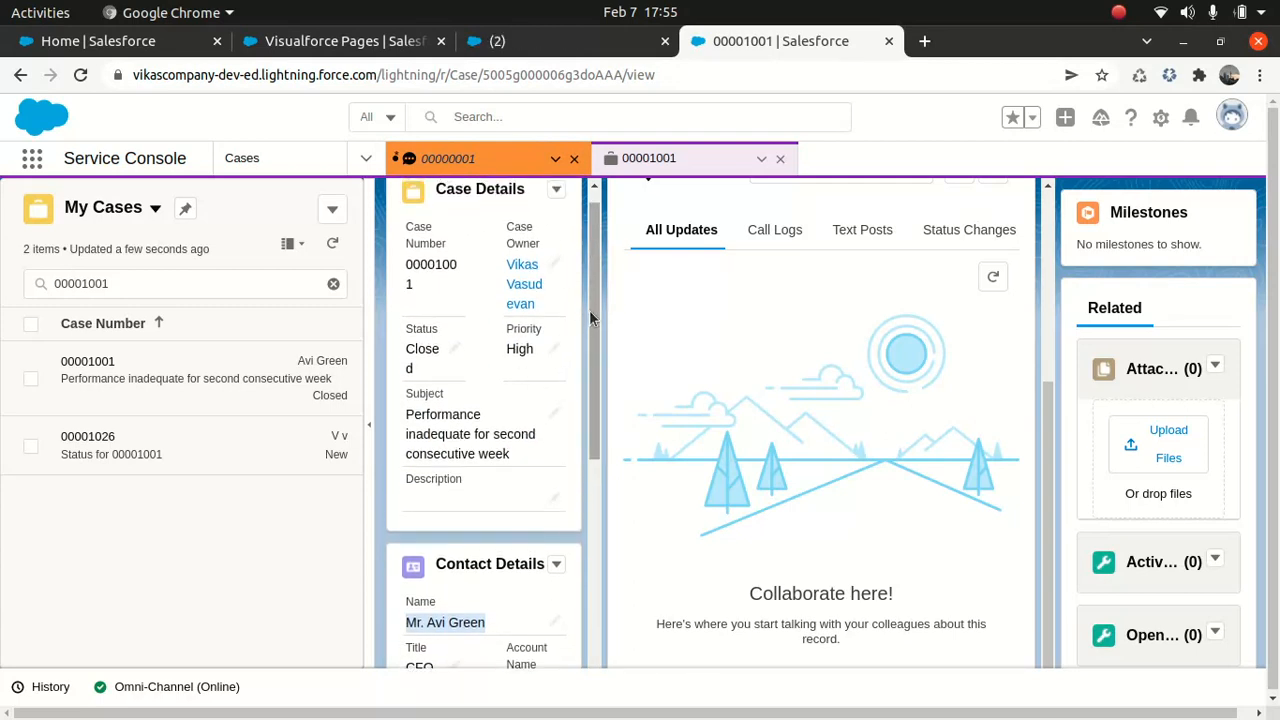
{"action": "left_click_drag", "start_coordinate": [593, 310], "coordinate": [583, 498]}
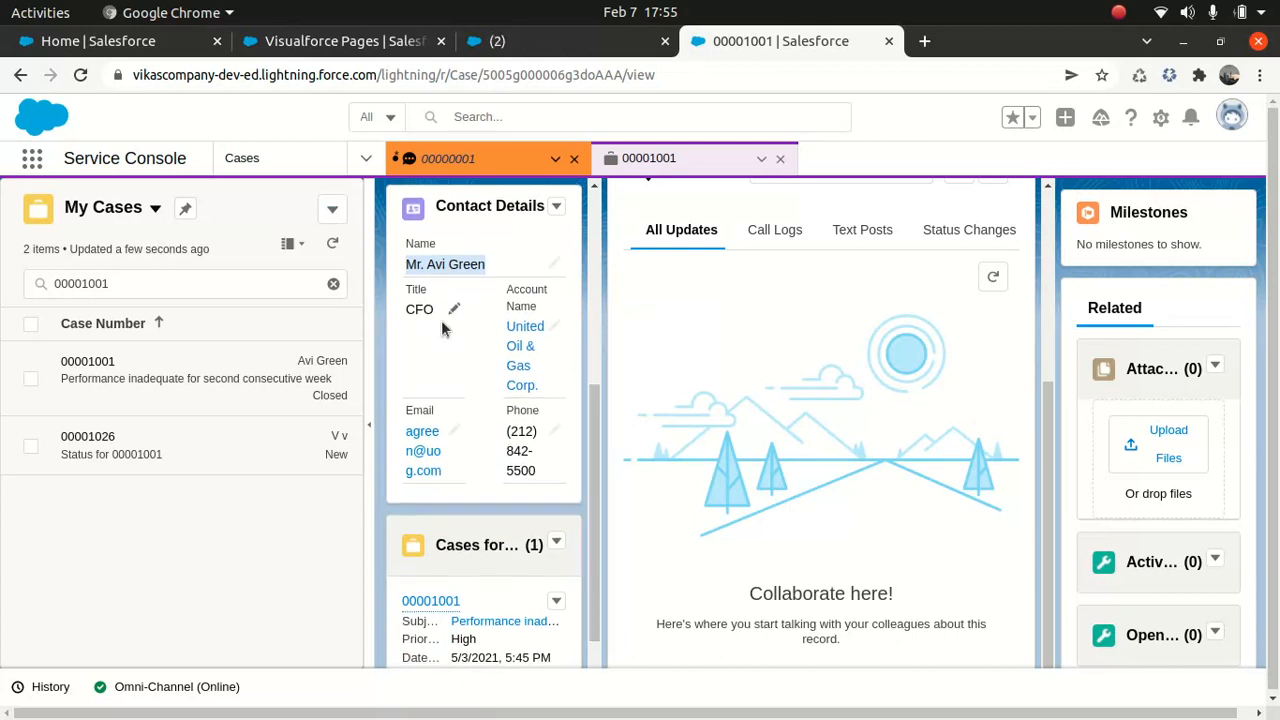
{"action": "left_click_drag", "start_coordinate": [591, 432], "coordinate": [593, 510]}
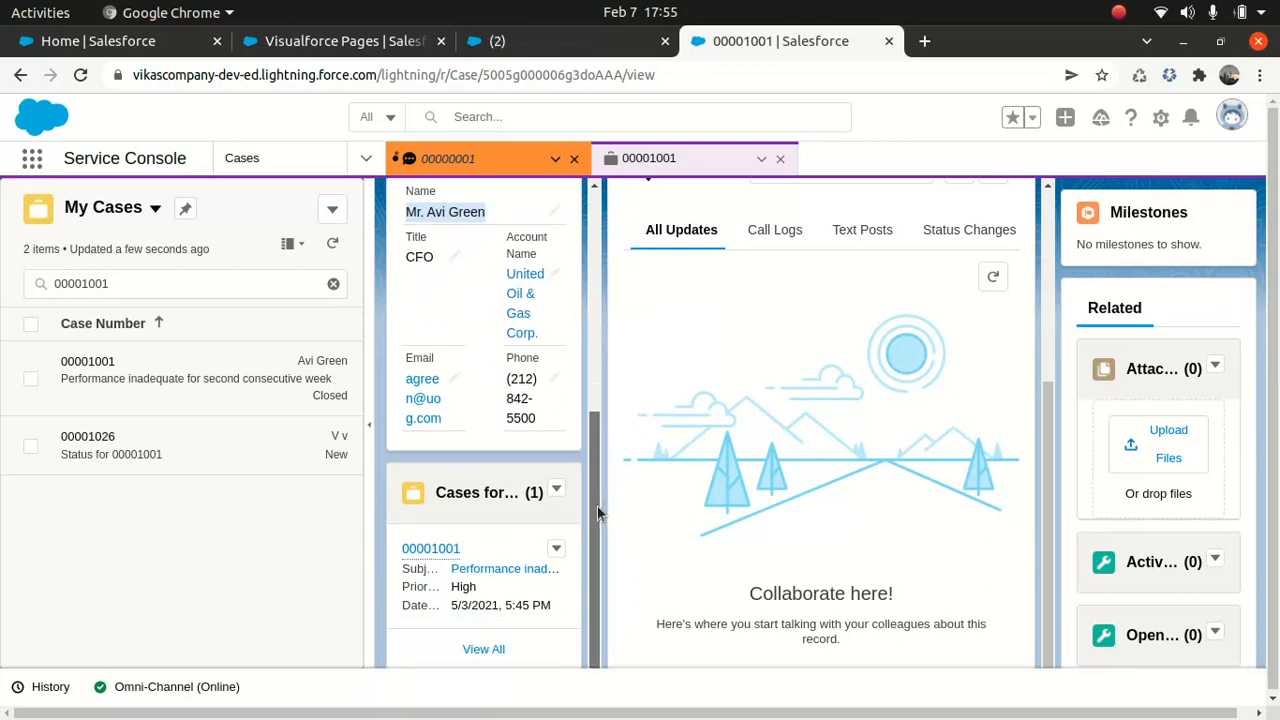
{"action": "left_click", "coordinate": [774, 229]}
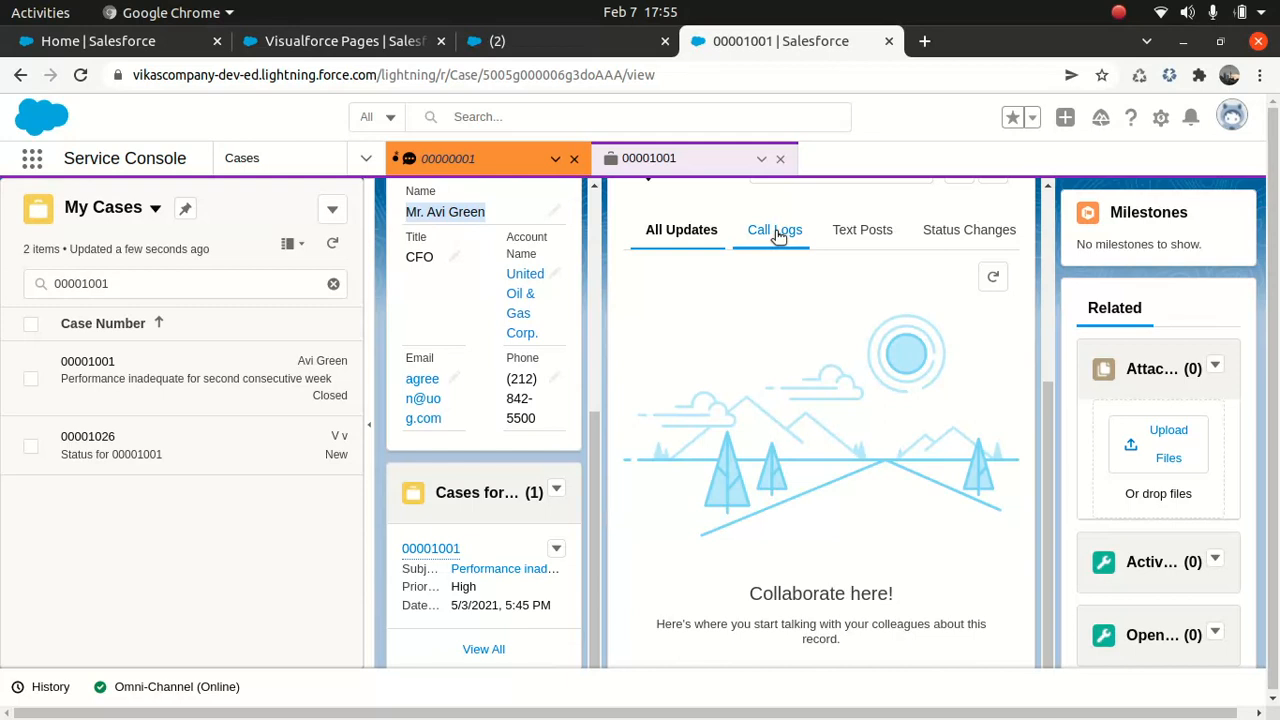
{"action": "left_click", "coordinate": [858, 230]}
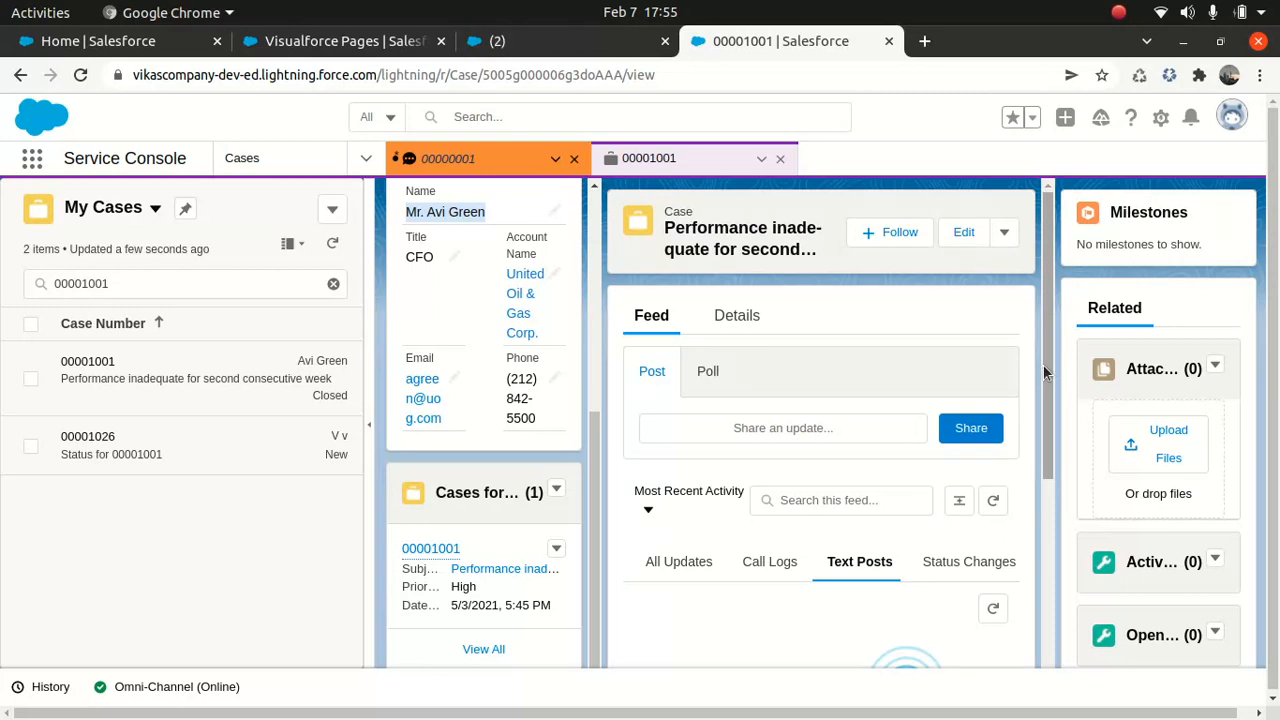
Step: Write the reply that the case is still with us and will be followed up soon, fixing typos
{"action": "left_click", "coordinate": [500, 165]}
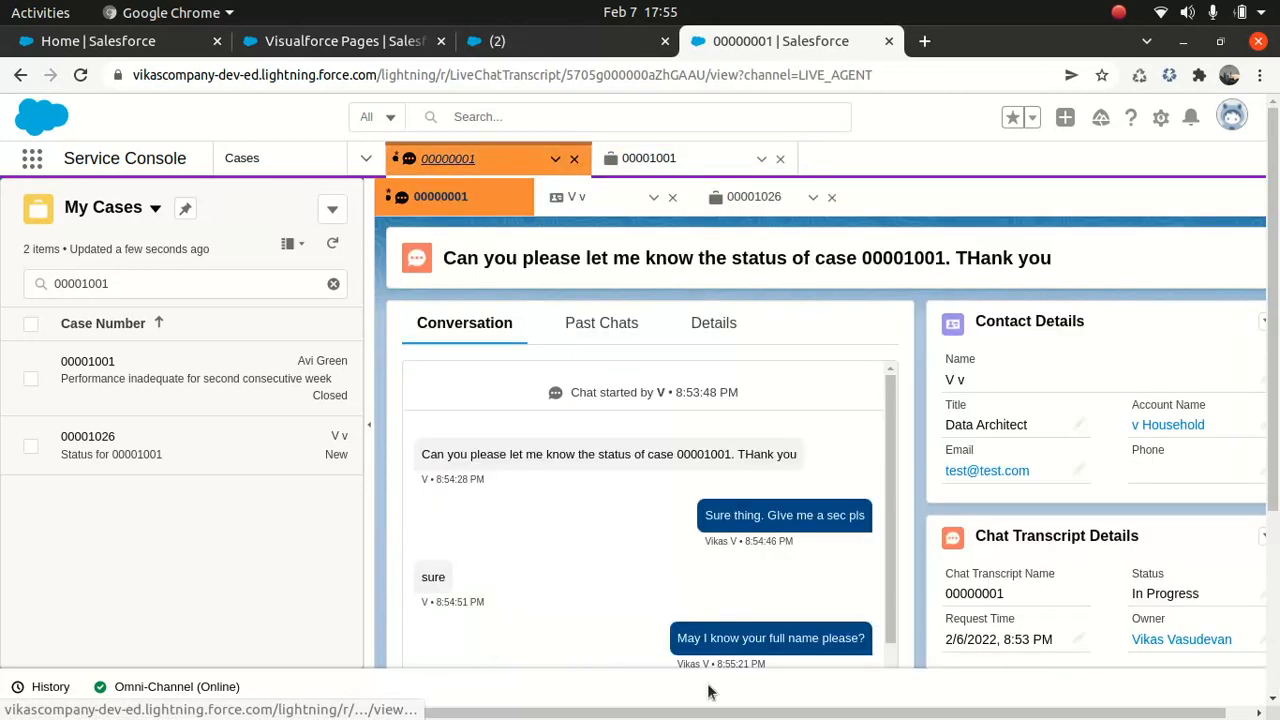
{"action": "scroll", "coordinate": [894, 580], "scroll_direction": "down", "scroll_amount": 2}
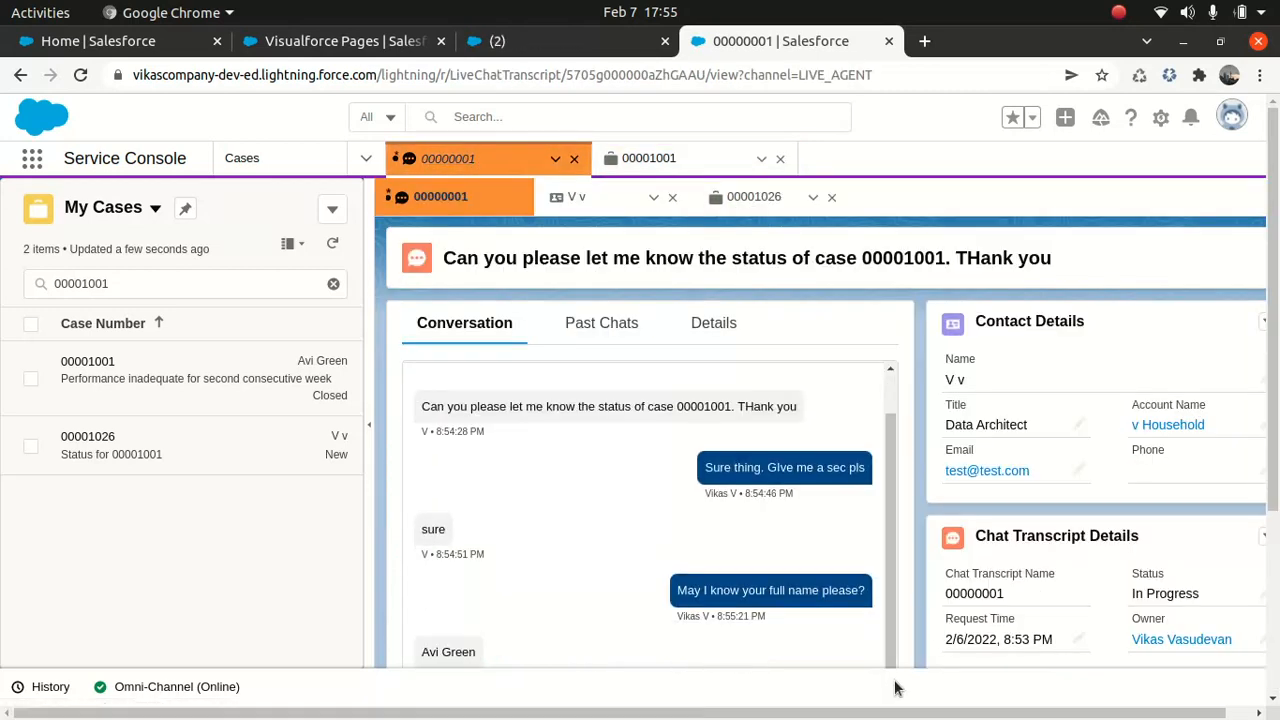
{"action": "scroll", "coordinate": [926, 537], "scroll_direction": "down", "scroll_amount": 3}
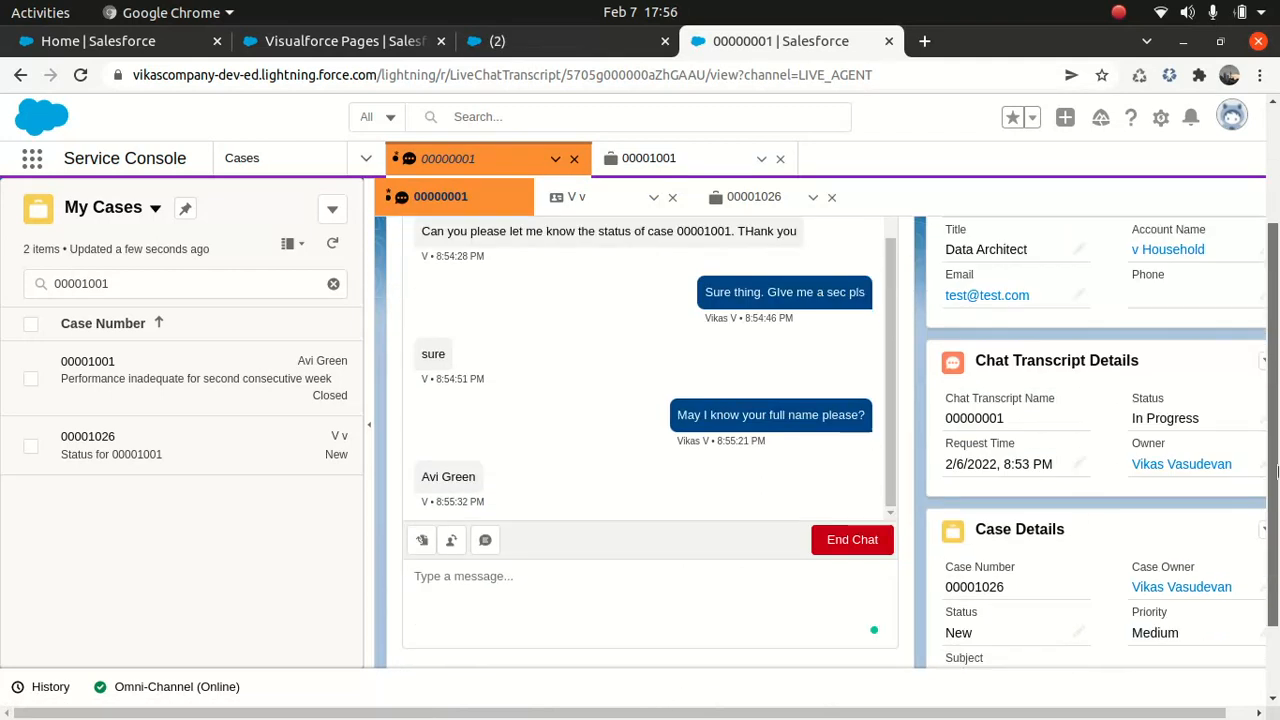
{"action": "left_click", "coordinate": [502, 596]}
{"action": "type", "text": "THan"}
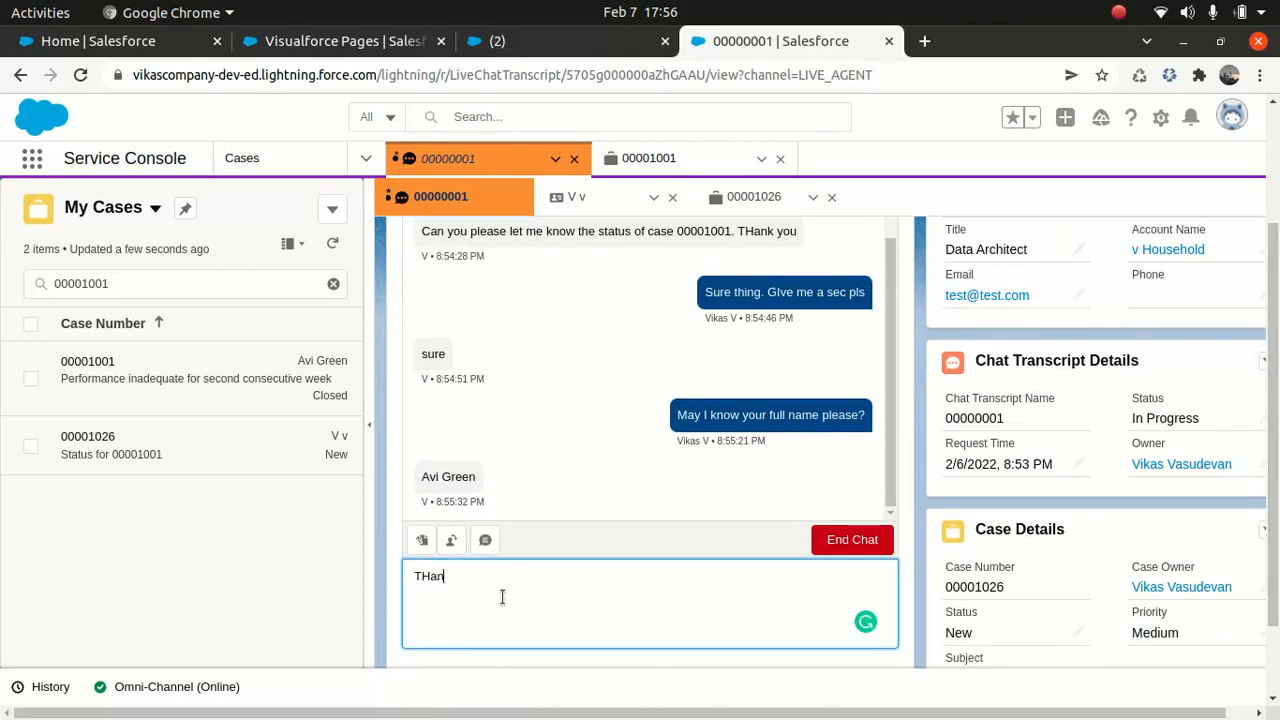
{"action": "type", "text": "k you. Your case "}
{"action": "type", "text": "is still oepene"}
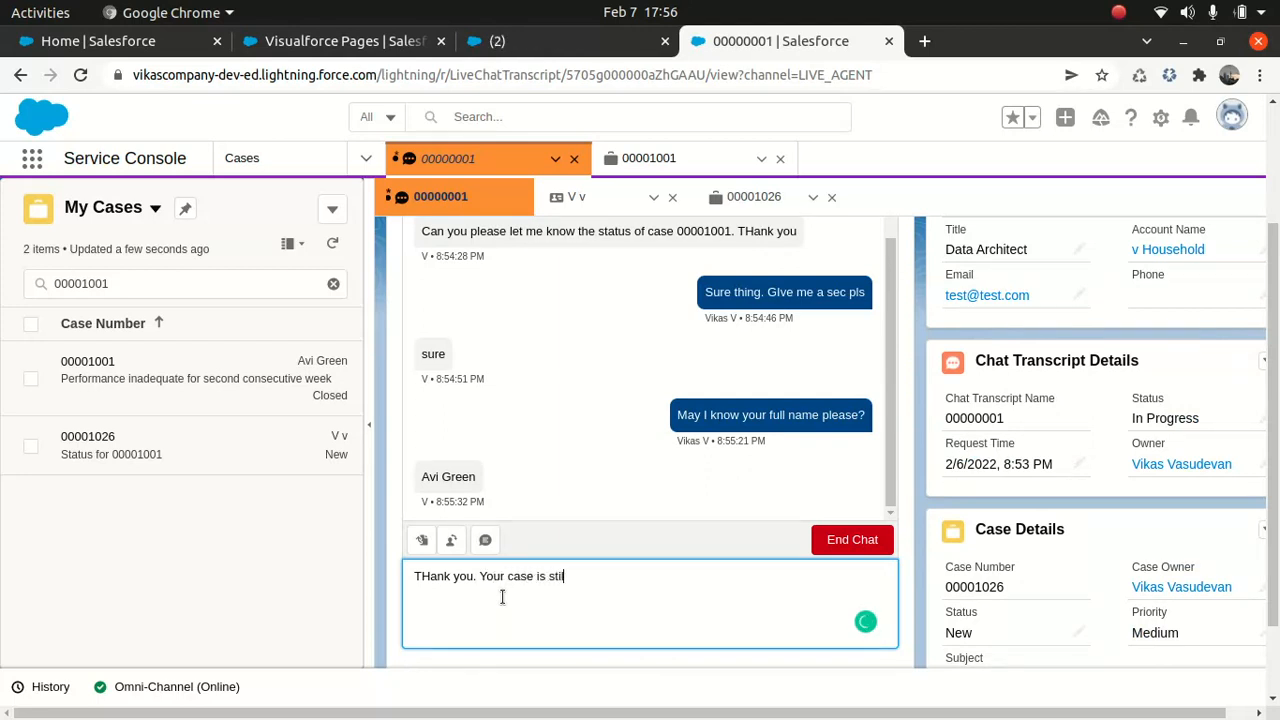
{"action": "key", "text": "BackSpace"}
{"action": "key", "text": "BackSpace"}
{"action": "key", "text": "BackSpace"}
{"action": "key", "text": "BackSpace"}
{"action": "key", "text": "BackSpace"}
{"action": "key", "text": "BackSpace"}
{"action": "type", "text": "with us and"}
{"action": "type", "text": " we are"}
{"action": "key", "text": "BackSpace"}
{"action": "key", "text": "BackSpace"}
{"action": "key", "text": "BackSpace"}
{"action": "type", "text": "wi"}
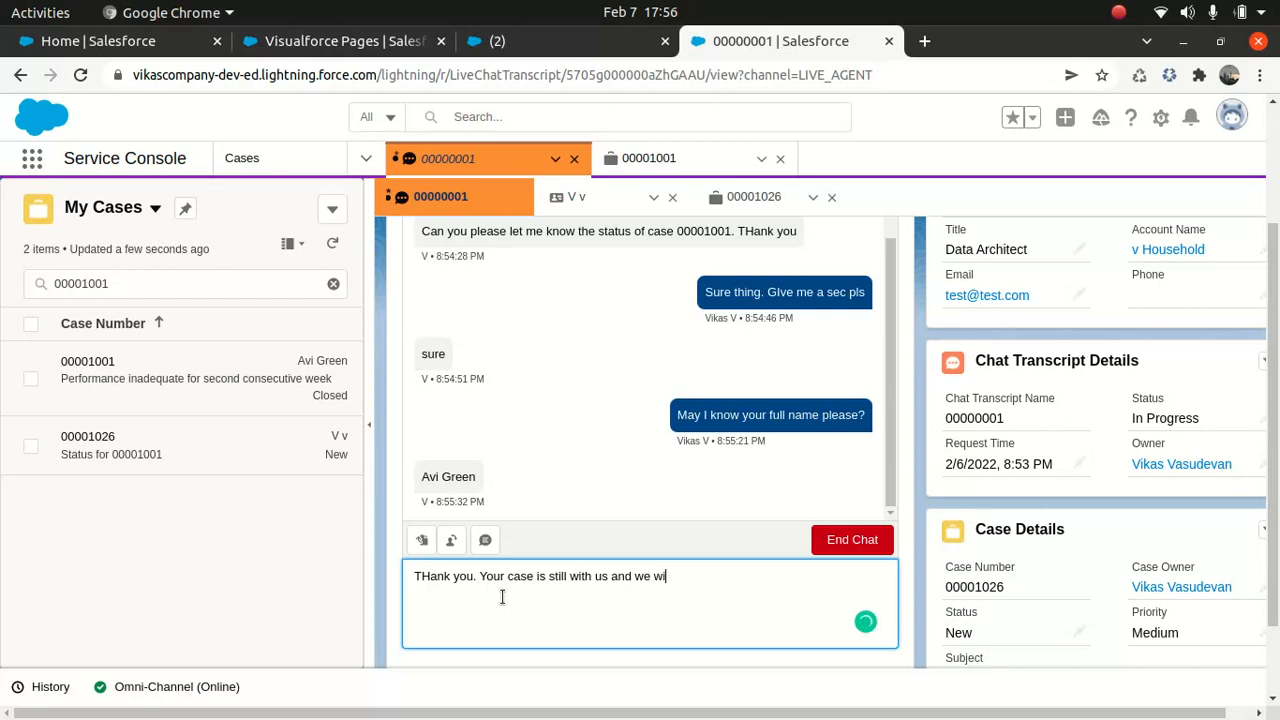
{"action": "type", "text": "ll"}
{"action": "type", "text": " get back to "}
{"action": "type", "text": "you as"}
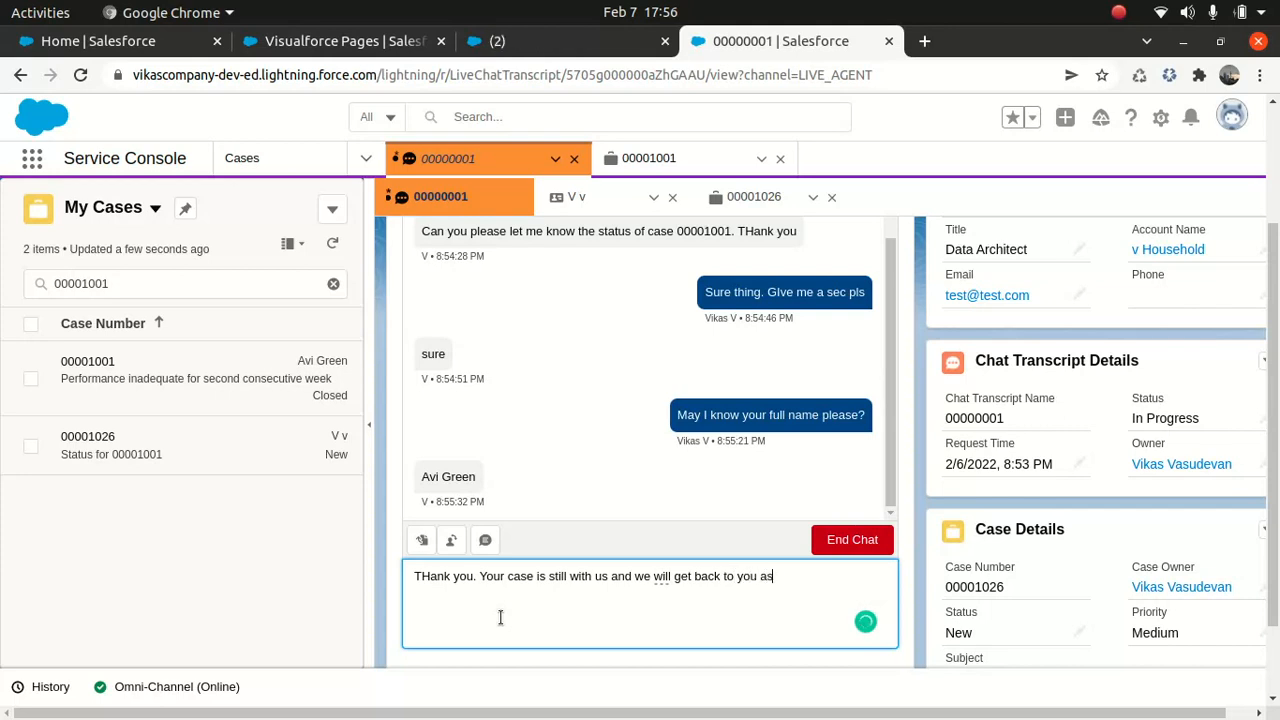
{"action": "type", "text": "ap. THanks"}
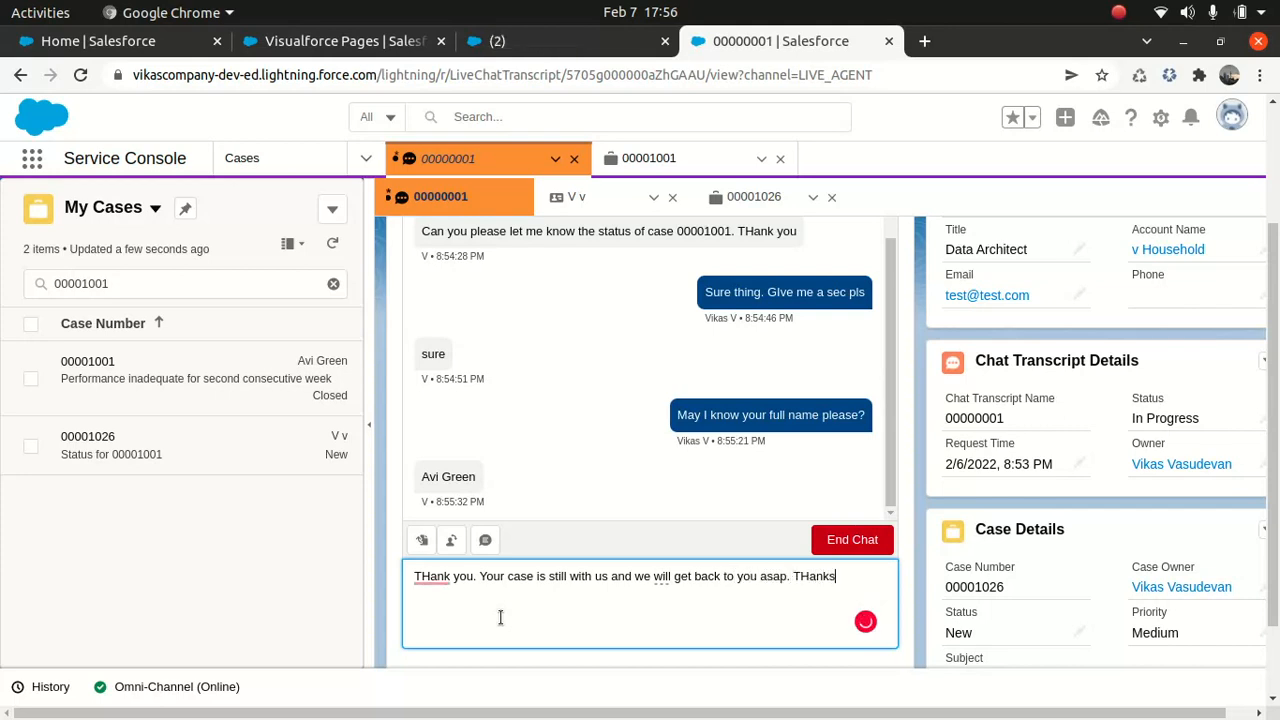
Step: Correct 'THank' and 'THanks' capitalisation with Grammarly and send the reply to the customer
{"action": "left_click", "coordinate": [430, 576]}
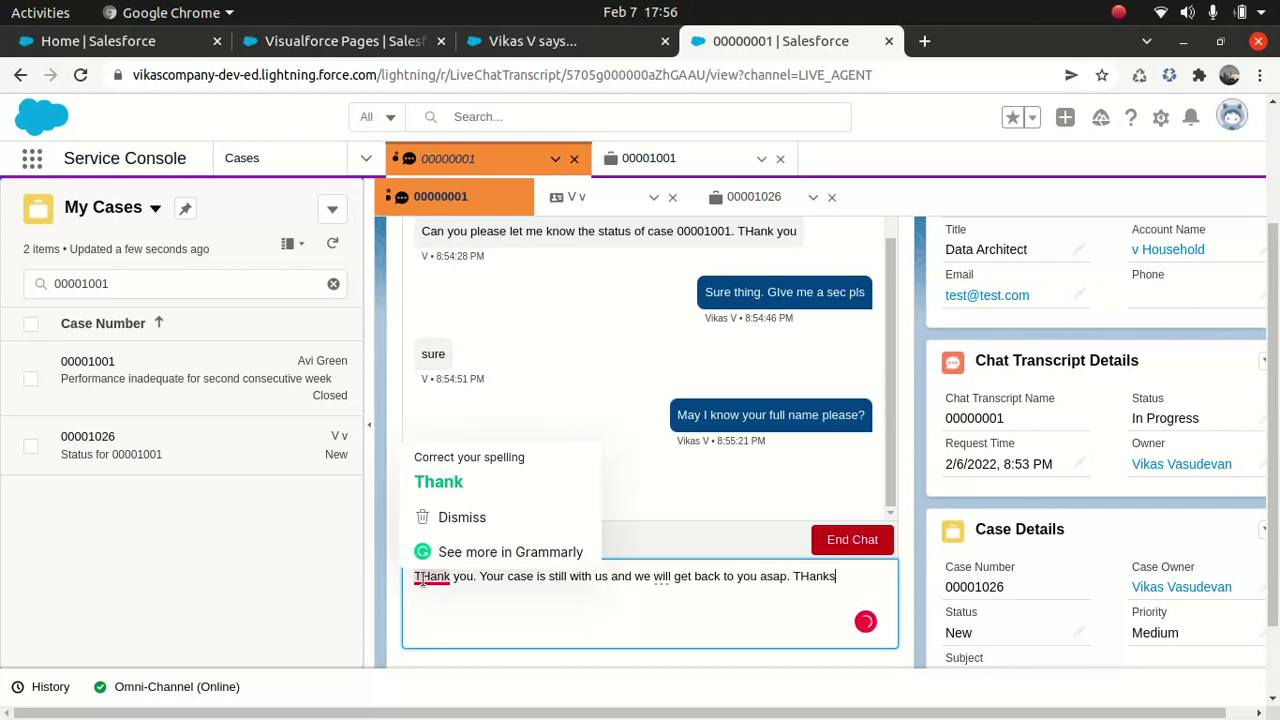
{"action": "left_click", "coordinate": [439, 482]}
{"action": "left_click", "coordinate": [797, 580]}
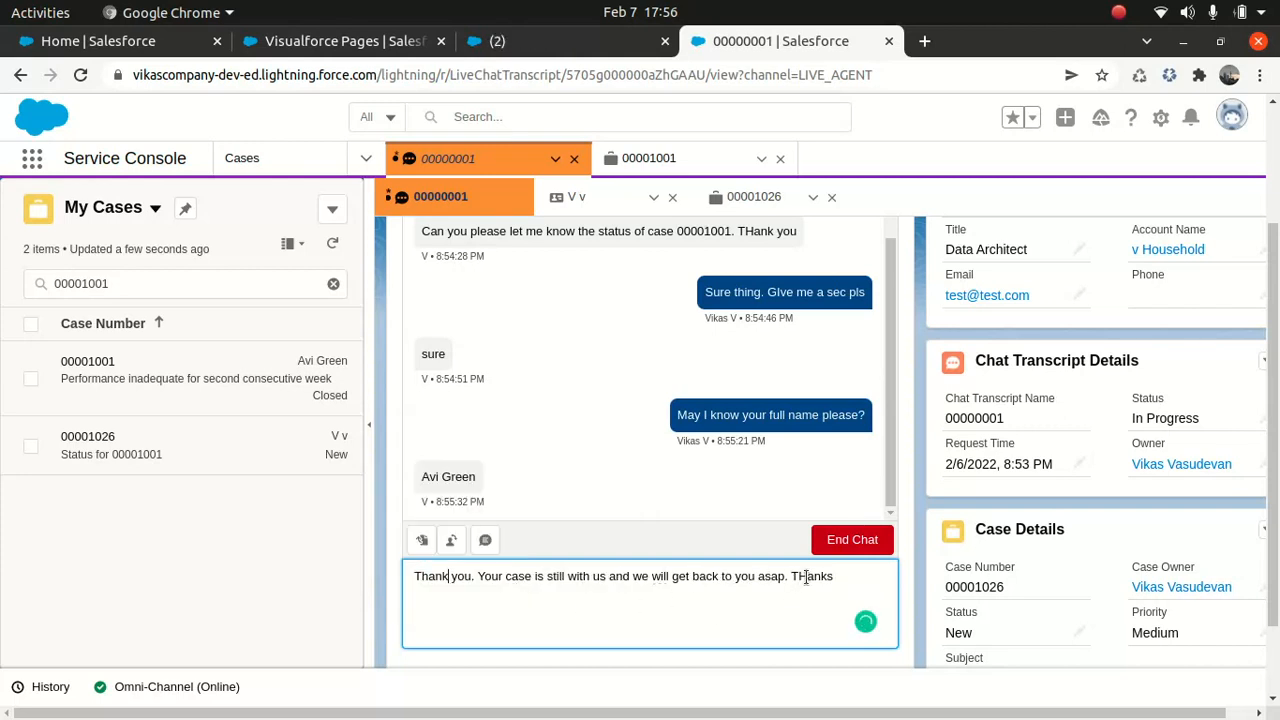
{"action": "key", "text": "Delete"}
{"action": "type", "text": "h"}
{"action": "key", "text": "Return"}
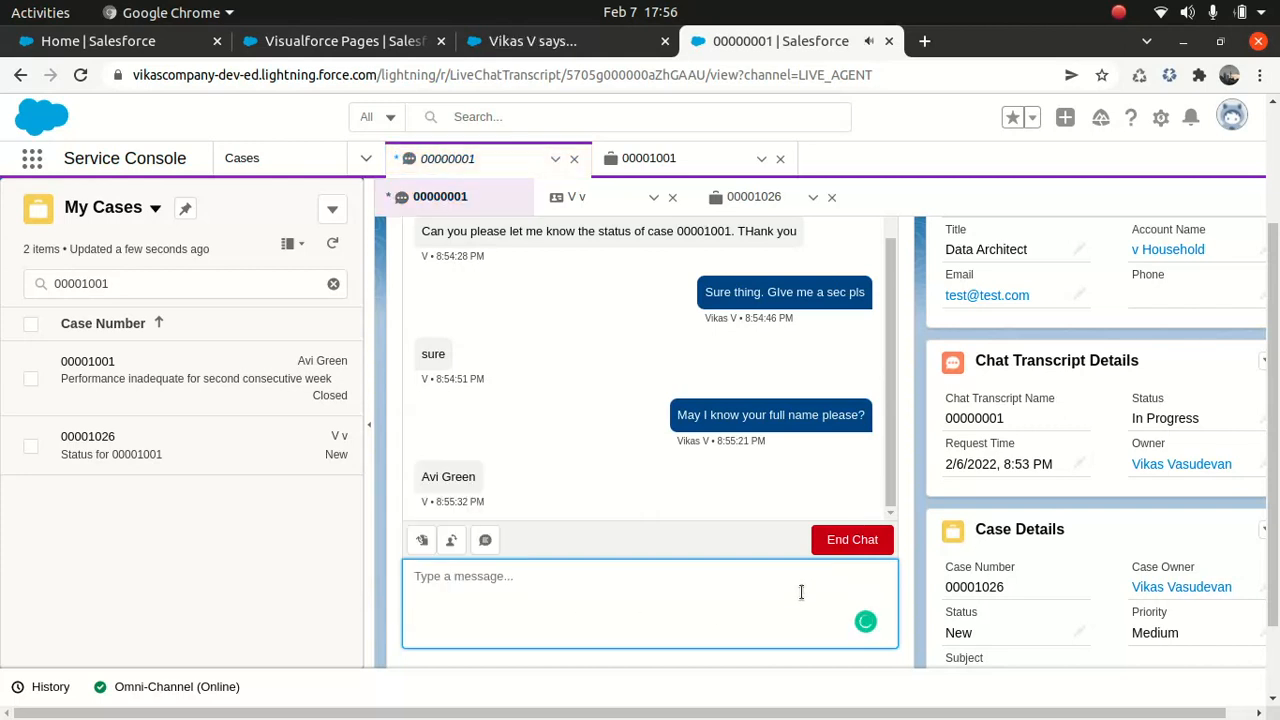
Step: As the customer, send 'thanks' and 'bye' to the agent in the chat window
{"action": "left_click", "coordinate": [532, 41]}
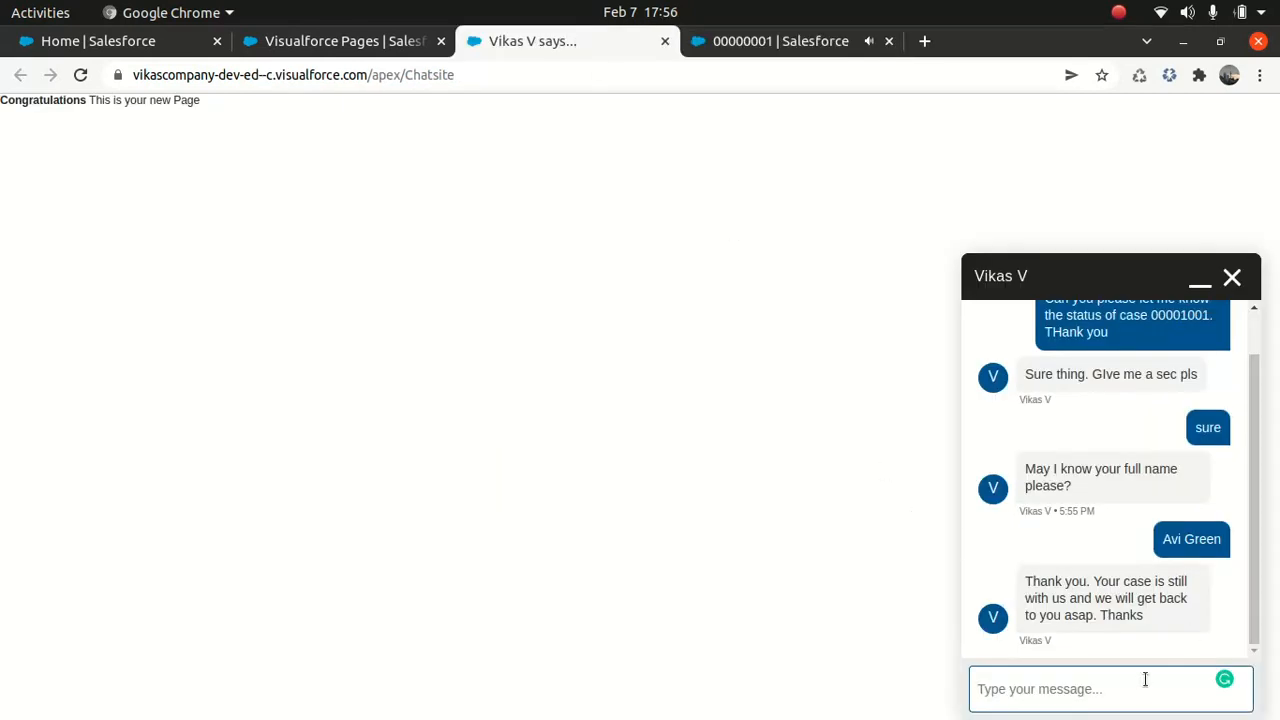
{"action": "type", "text": "thanks"}
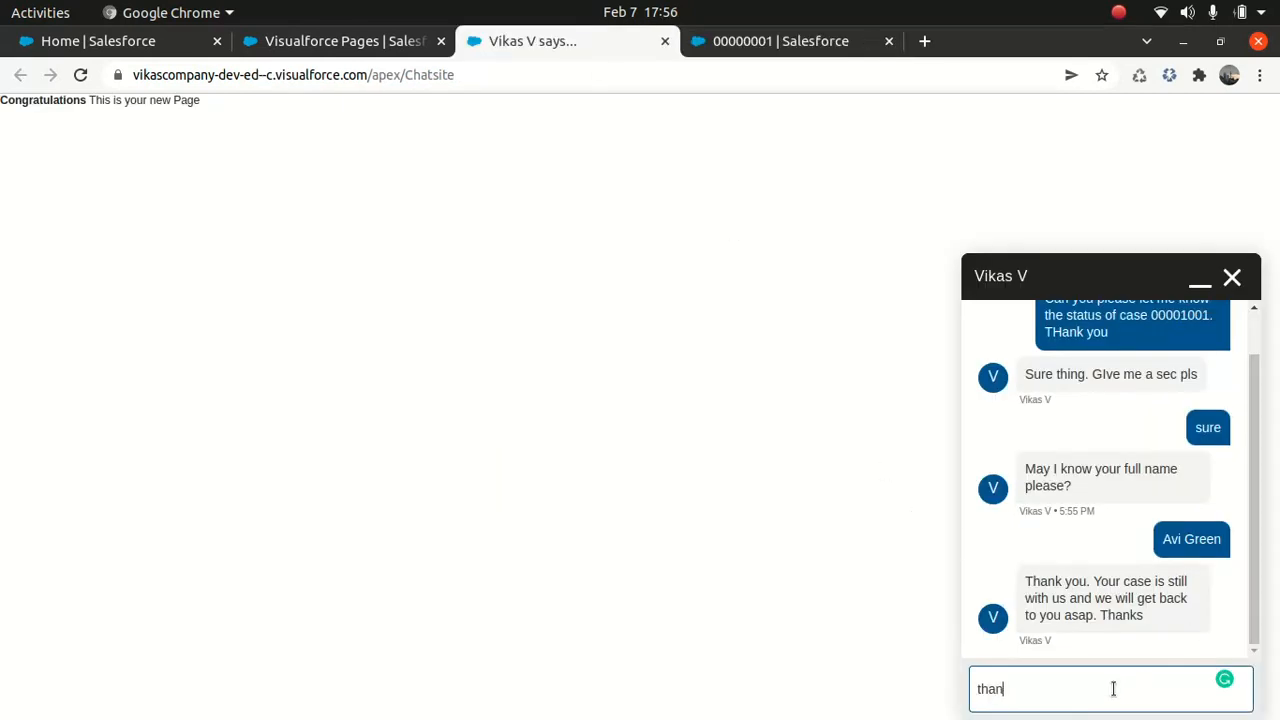
{"action": "key", "text": "Return"}
{"action": "type", "text": "bye"}
{"action": "key", "text": "Return"}
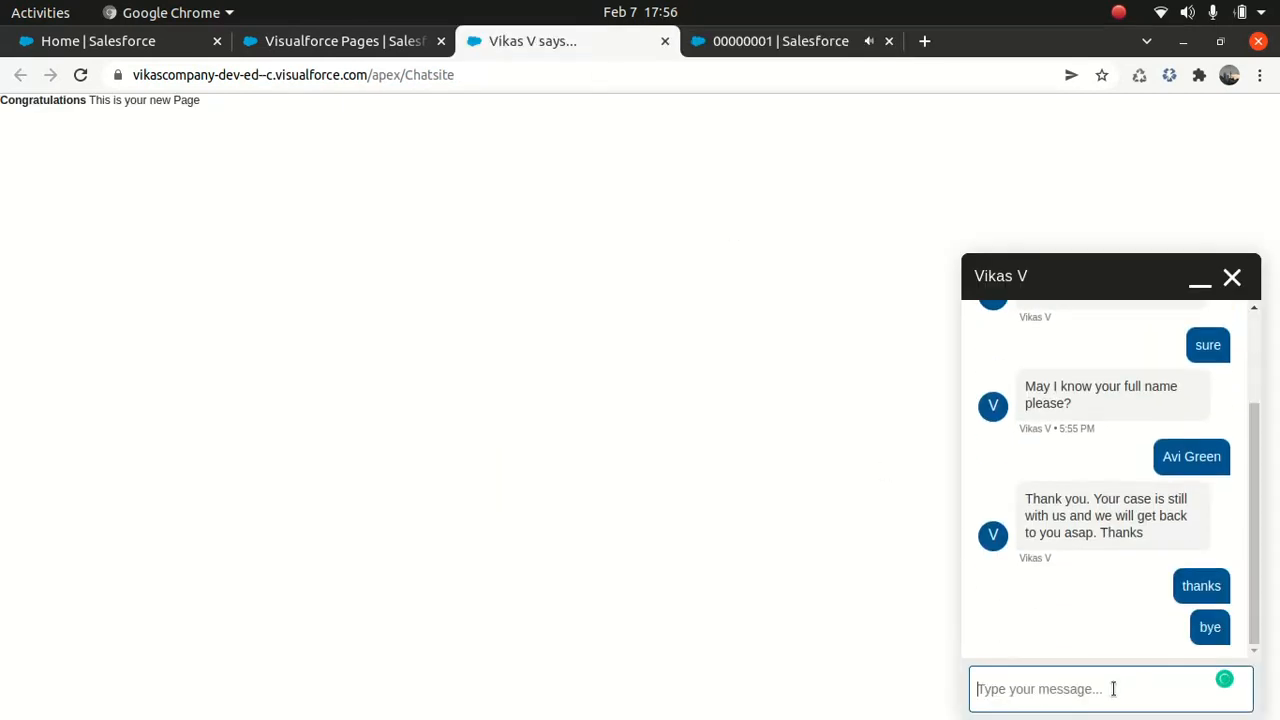
Step: End the chat with Confirm End Chat and return to the agent's 00000001 transcript
{"action": "left_click", "coordinate": [1232, 277]}
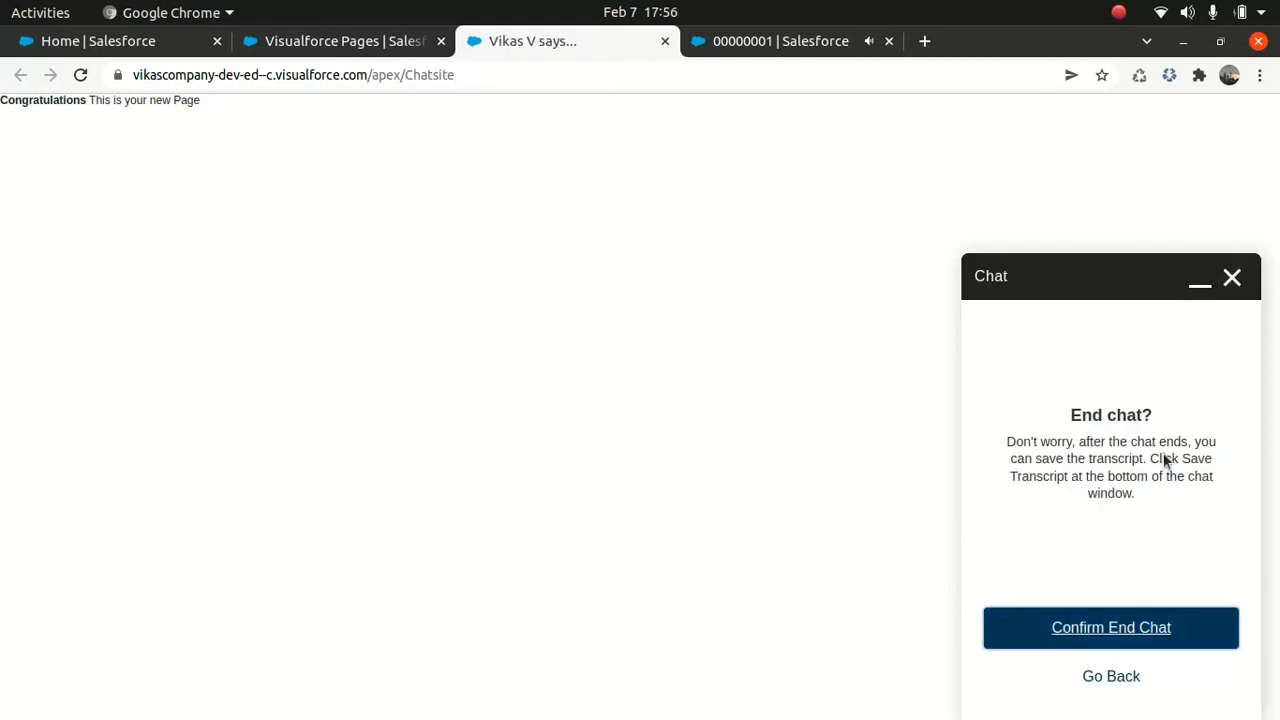
{"action": "left_click", "coordinate": [1104, 630]}
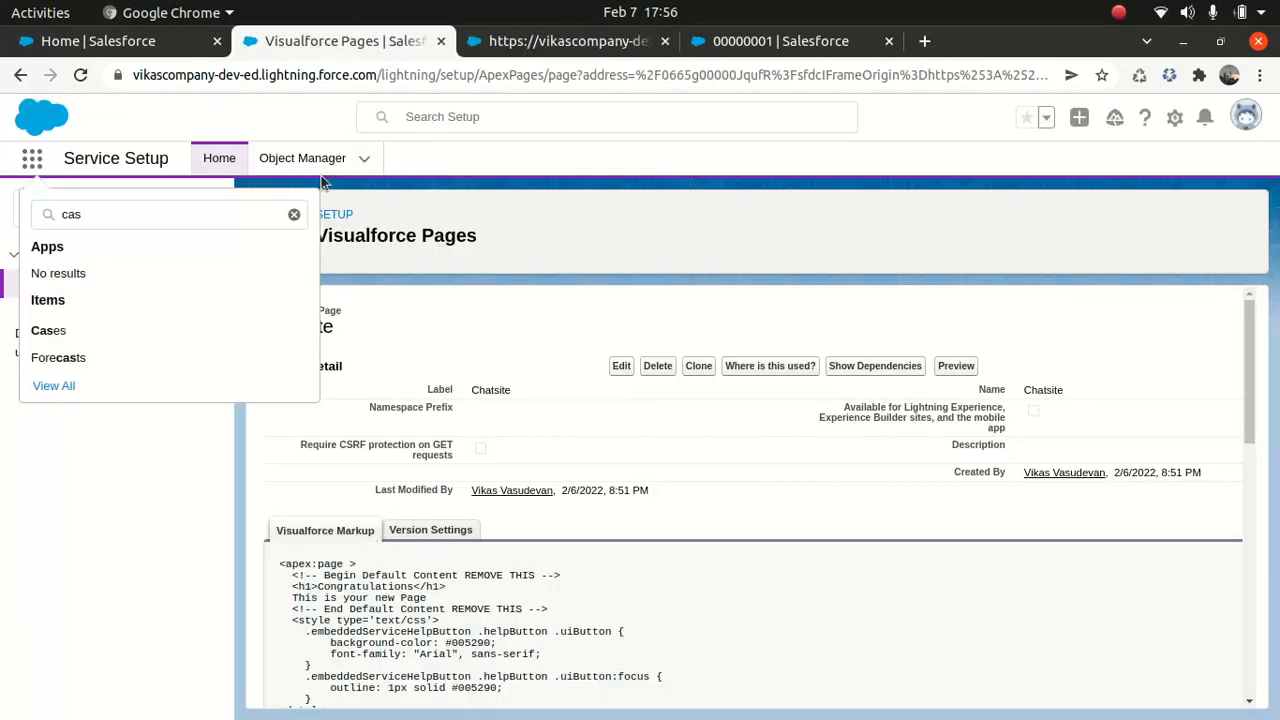
{"action": "left_click", "coordinate": [737, 41]}
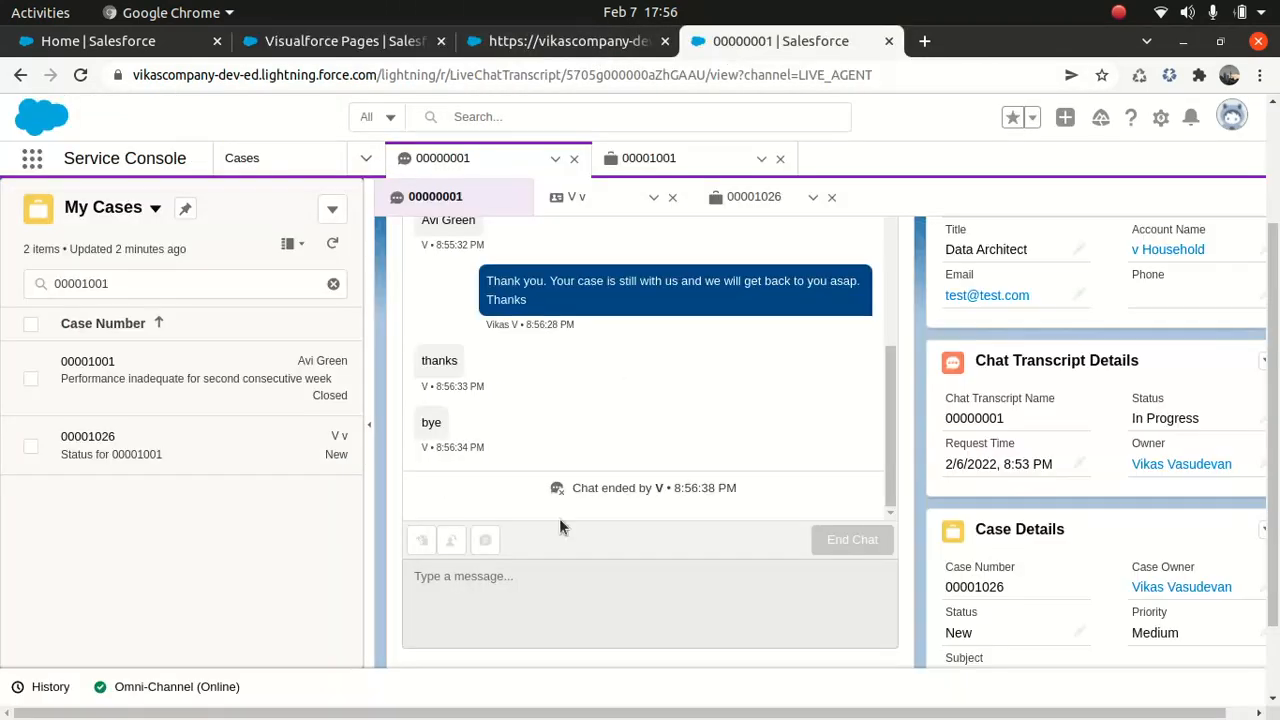